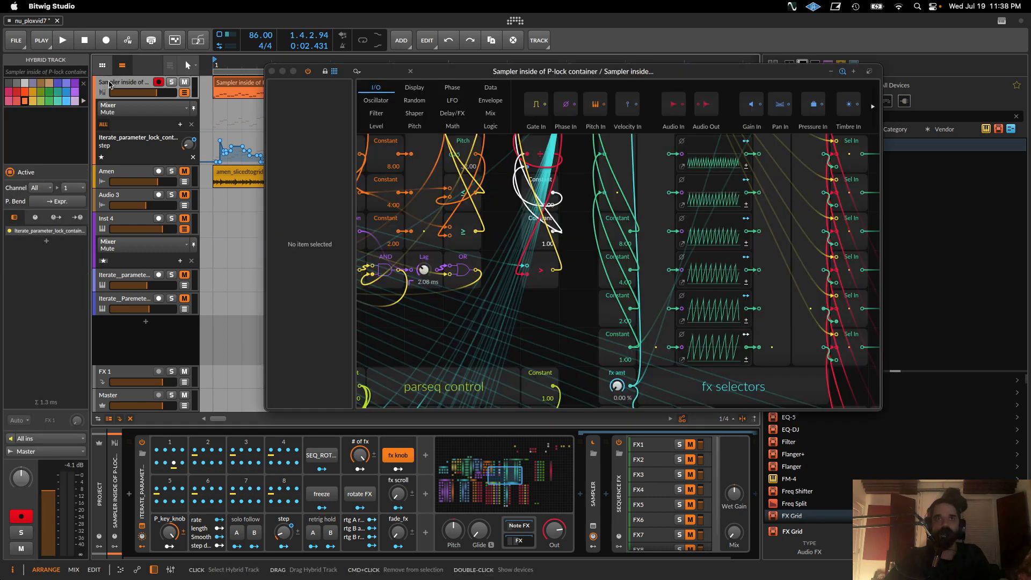
Close the floating patch editor window and play the arrangement from the start.
key(space)
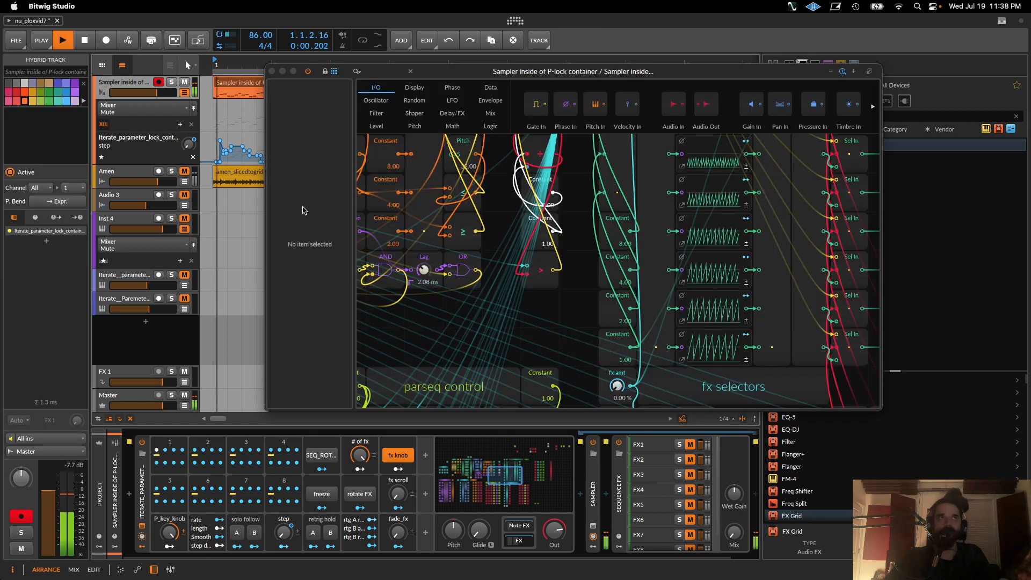
click(271, 71)
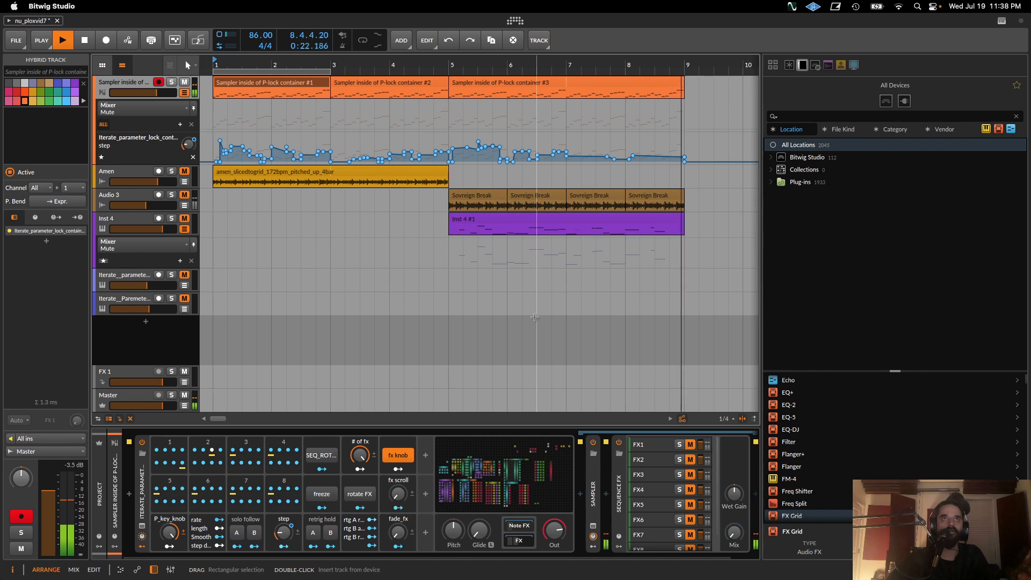
key(space)
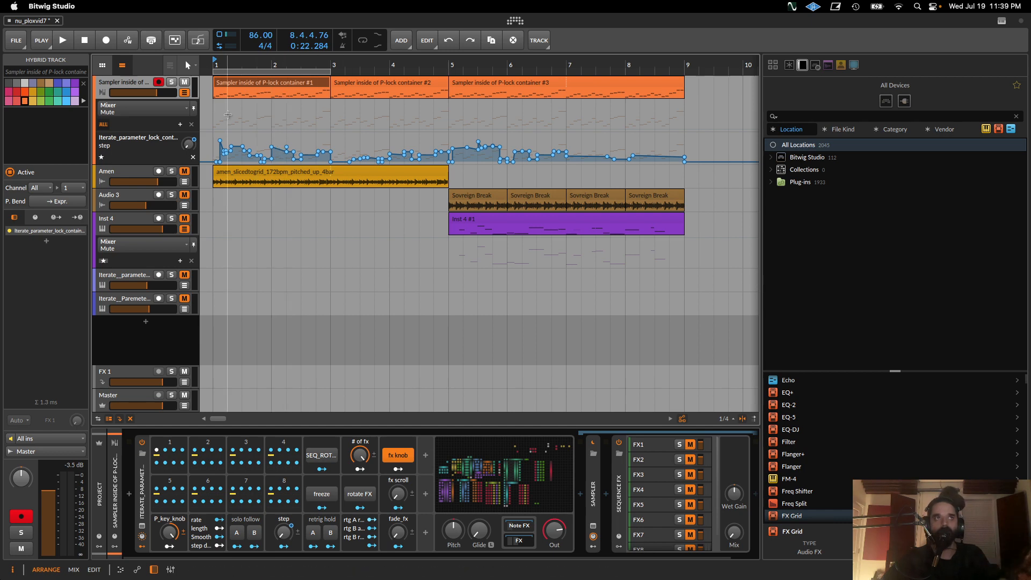
key(space)
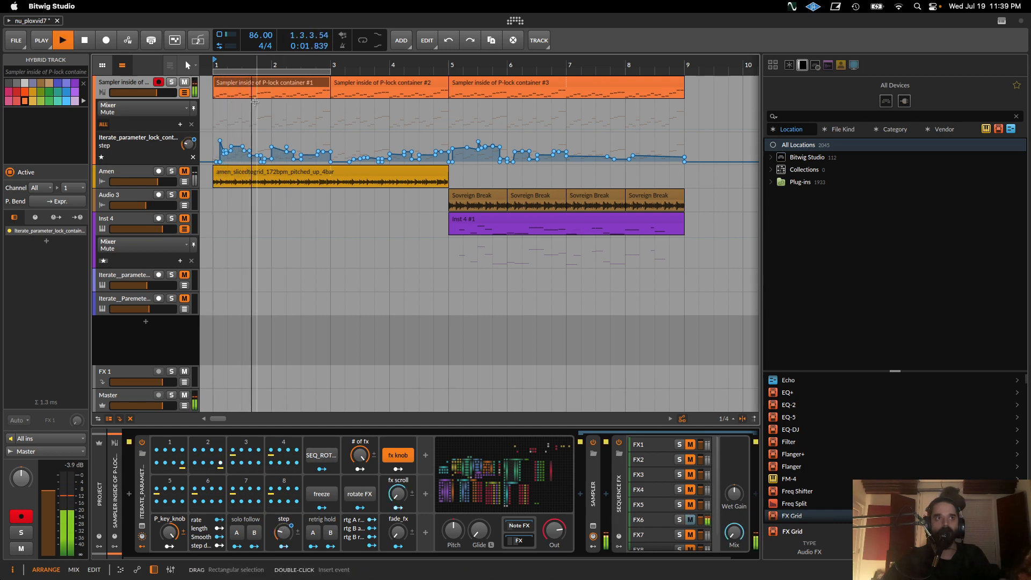
key(space)
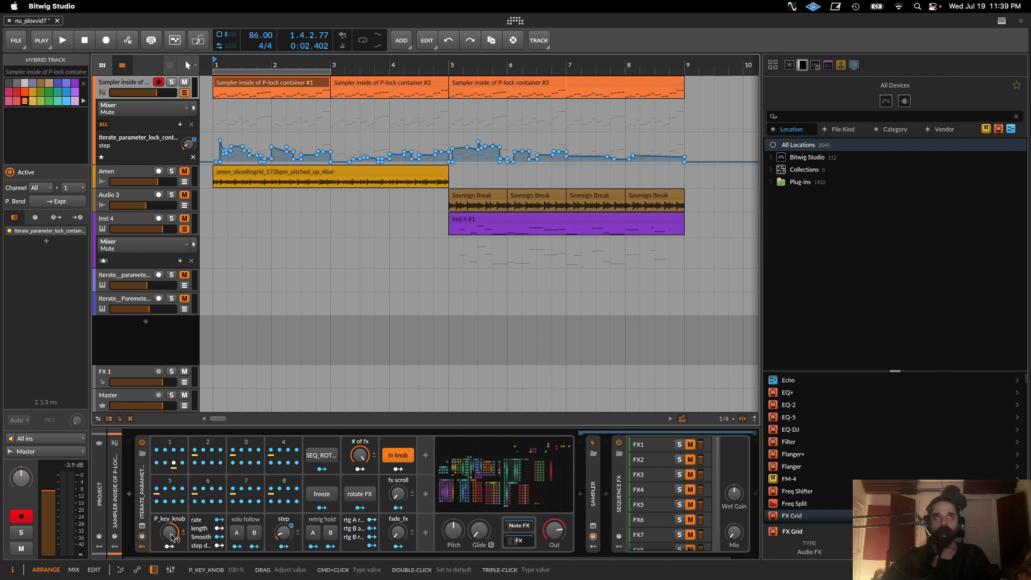
Lower P_key_knob on the parameter lock device and play the arrangement to audition it.
drag(172, 537, 172, 569)
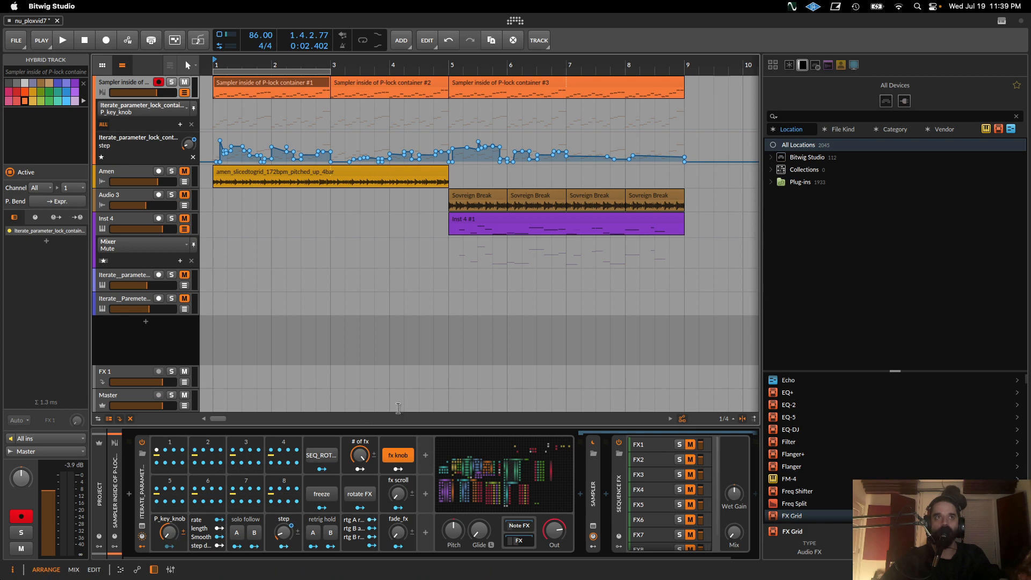
key(space)
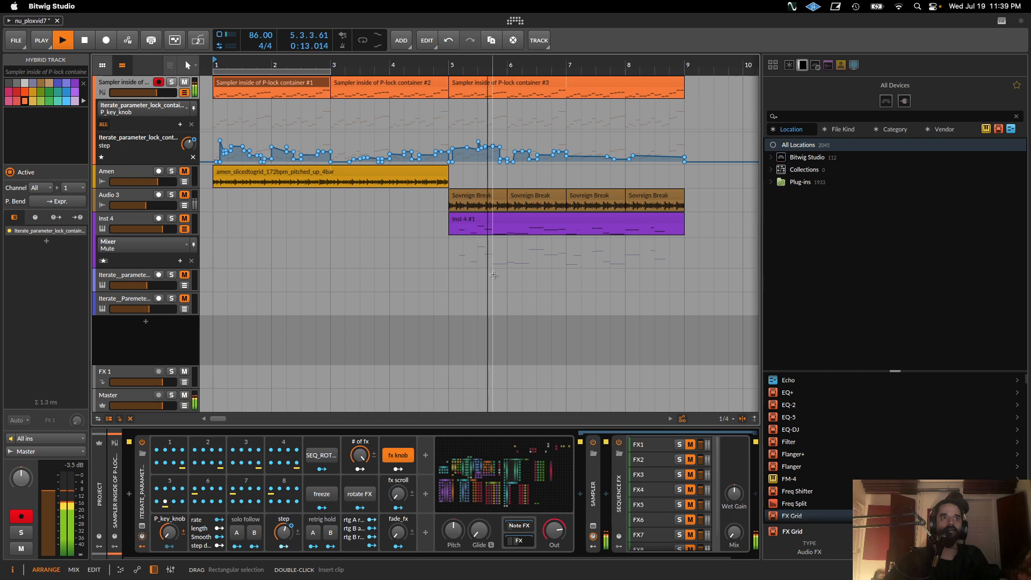
key(space)
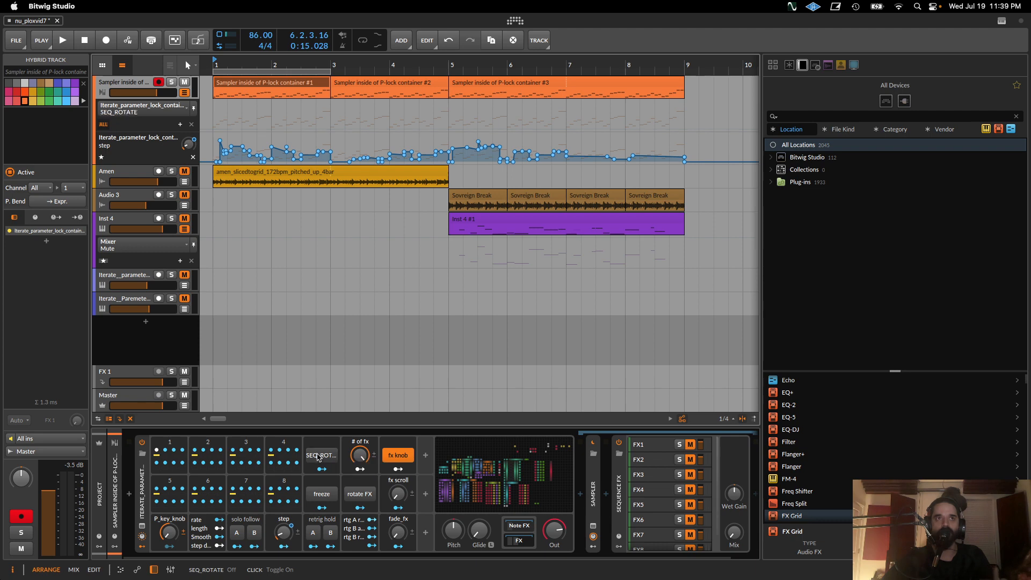
Switch SEQ_ROTATE on, audition the arrangement with it, and switch SEQ_ROTATE off again.
click(316, 457)
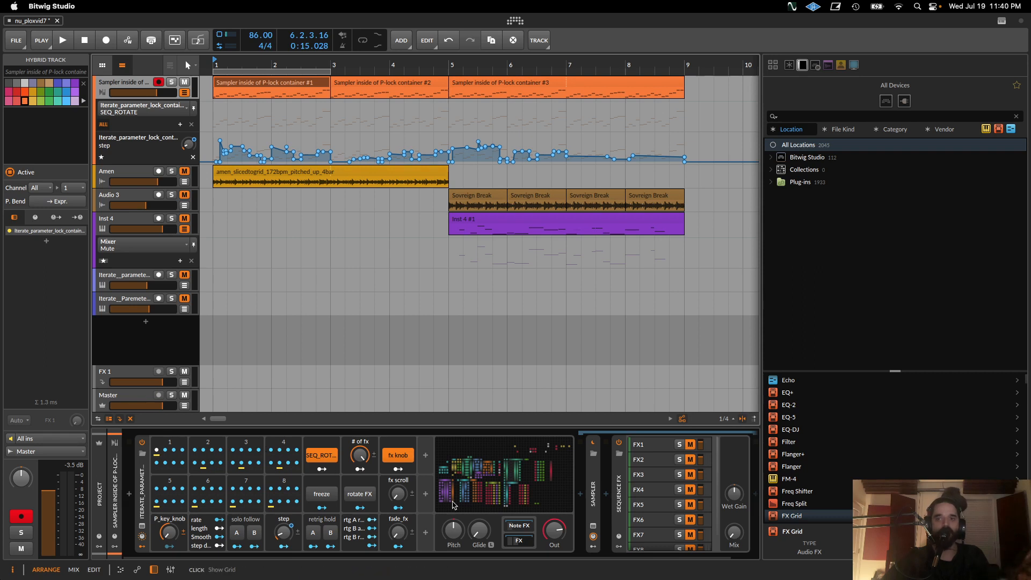
key(space)
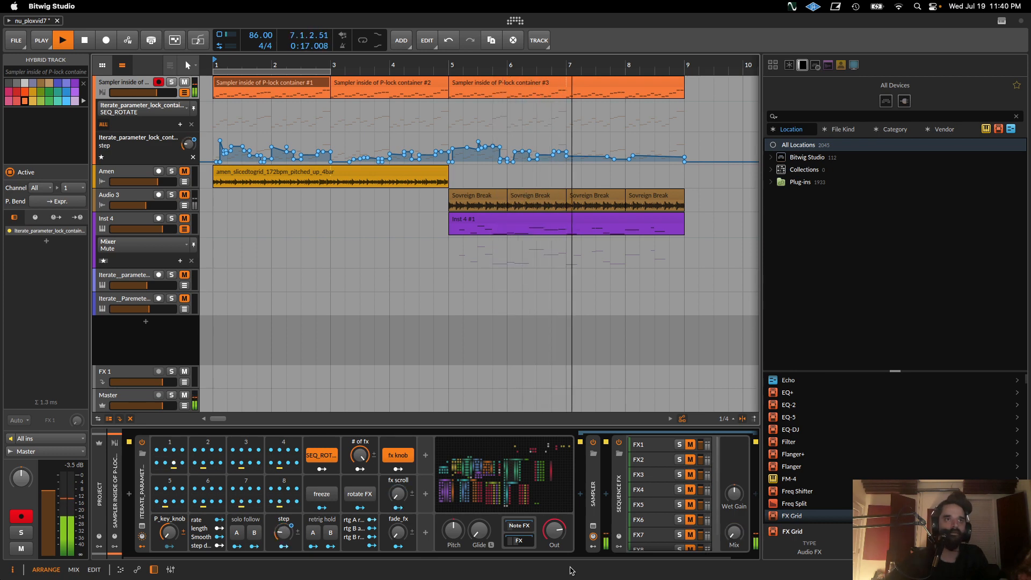
key(space)
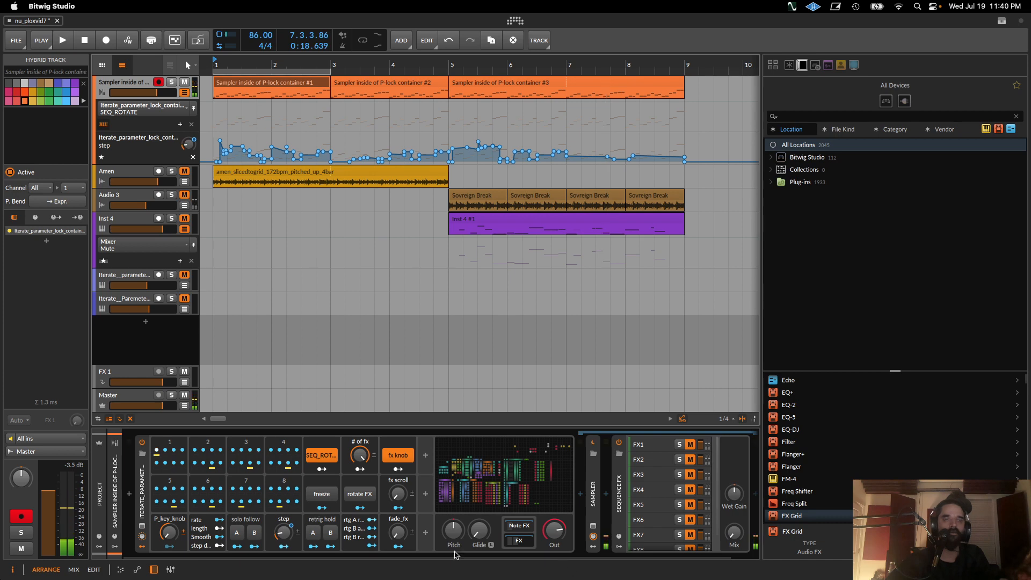
click(312, 460)
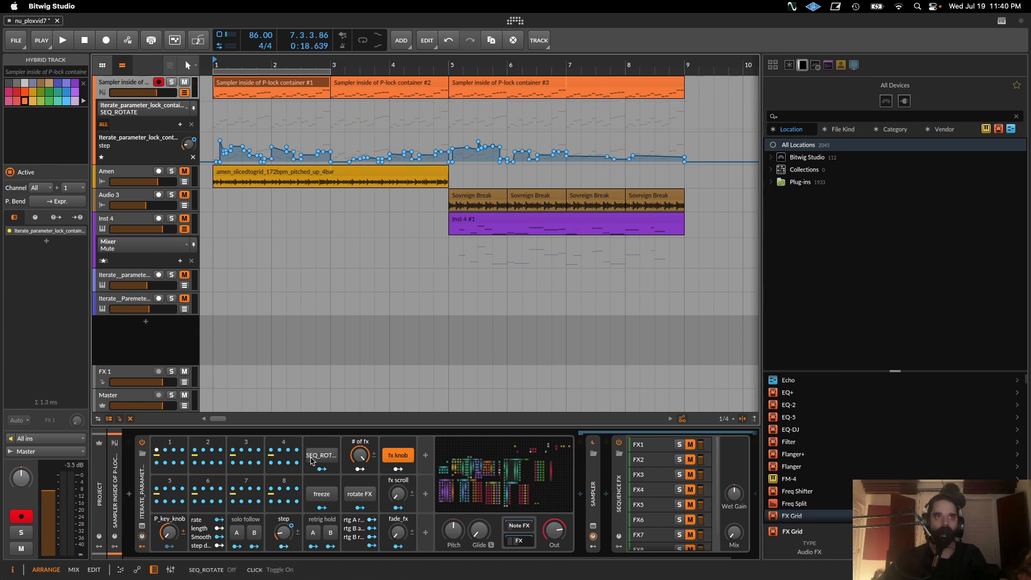
Set P_key_knob to -3 %, select the parameter lock Poly Grid device, and play the arrangement.
click(171, 532)
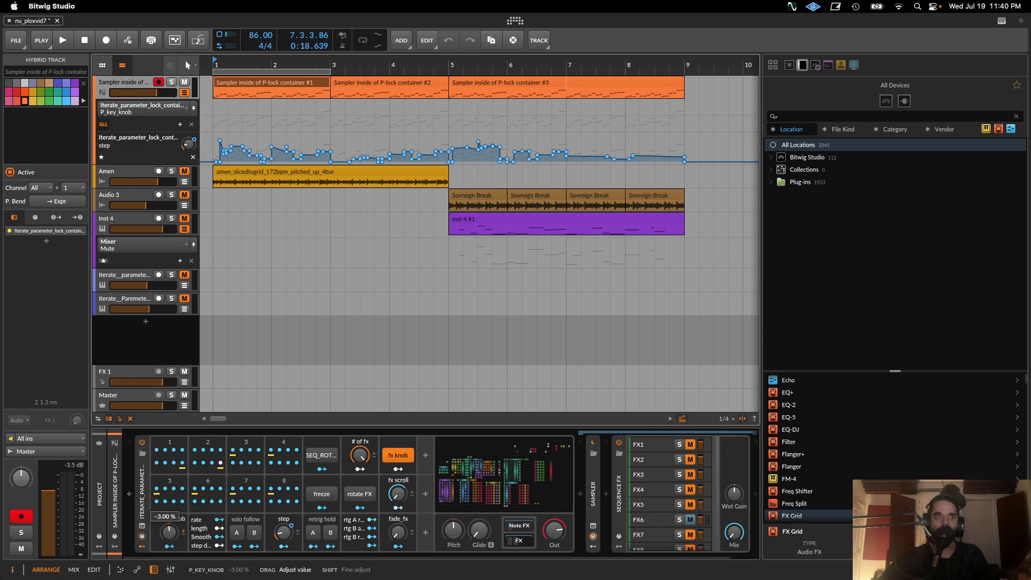
drag(170, 532, 173, 533)
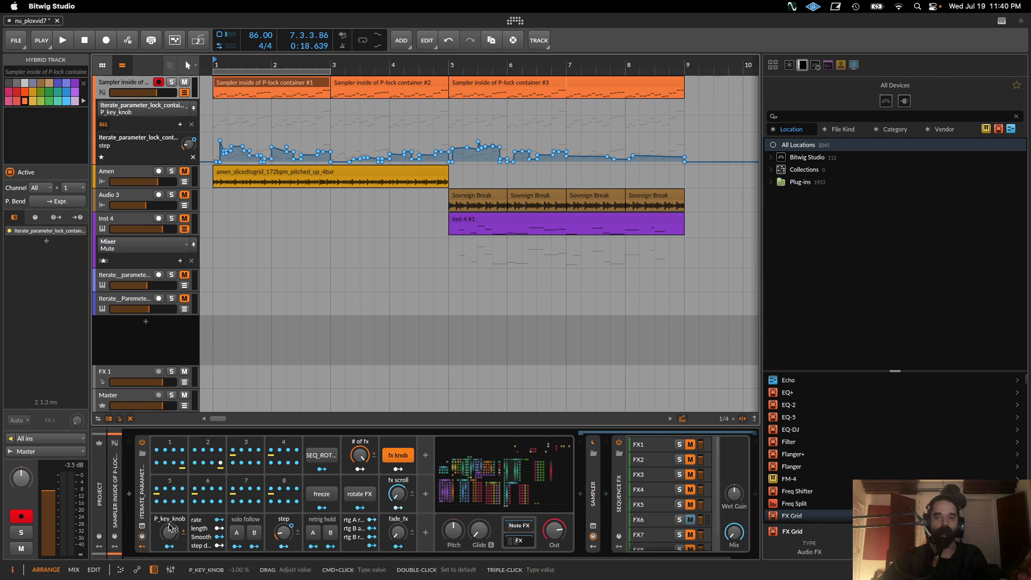
click(143, 497)
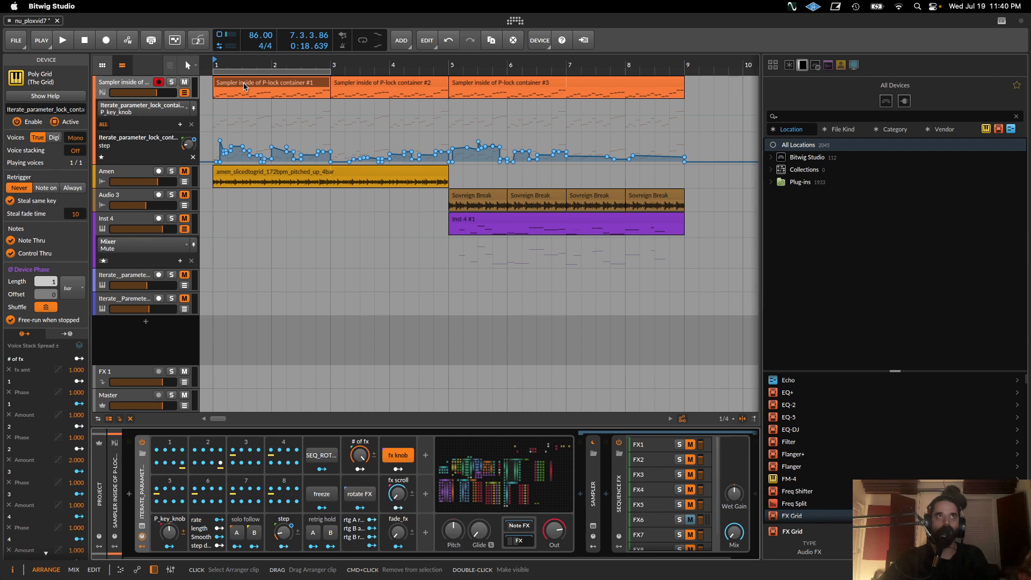
key(space)
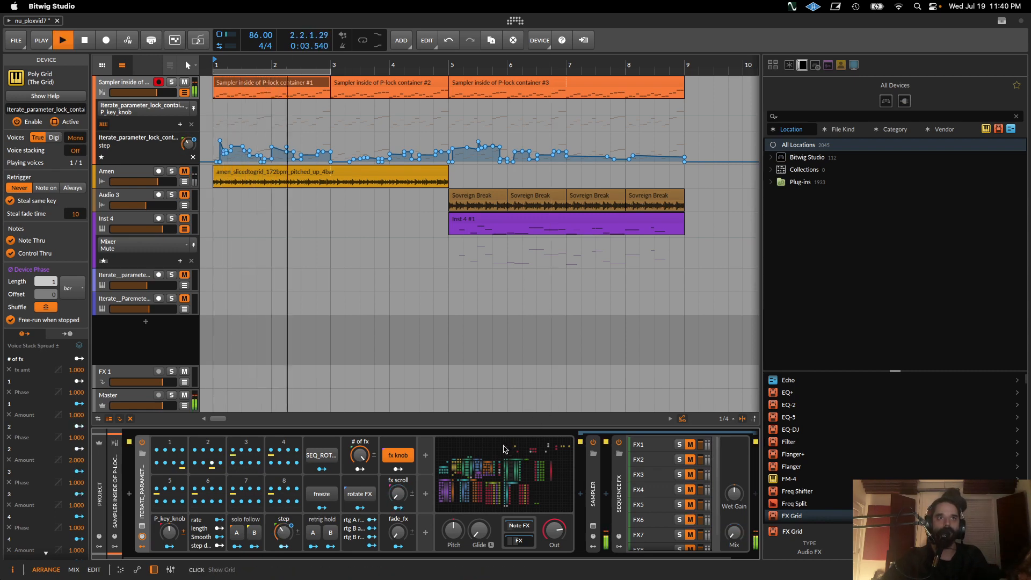
key(space)
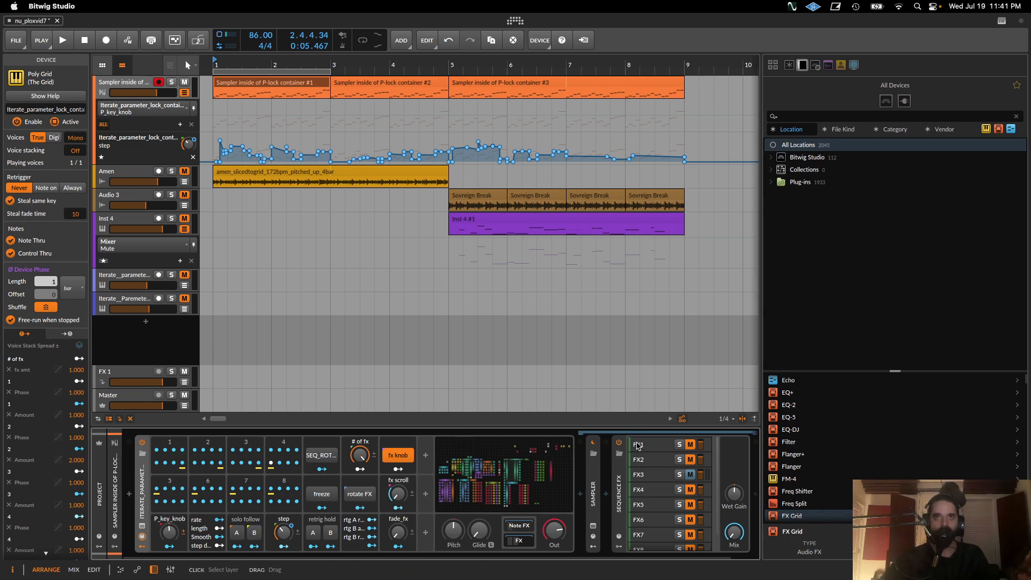
Inspect the effects loaded in the Sequence FX layers, from FX7 through FX6, FX5 and FX3 to FX2.
scroll(650, 465, down, 2)
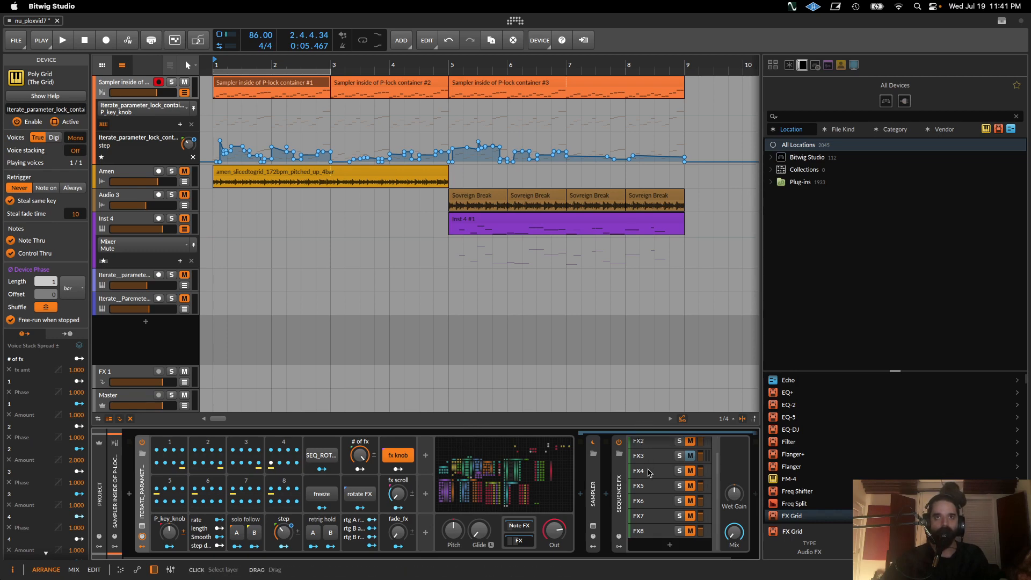
click(646, 516)
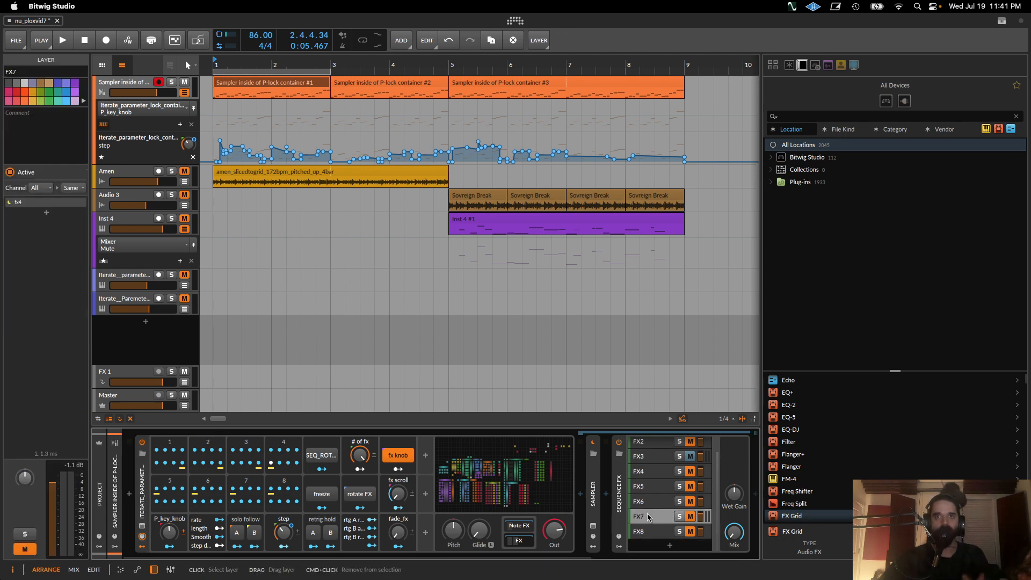
drag(590, 557, 699, 563)
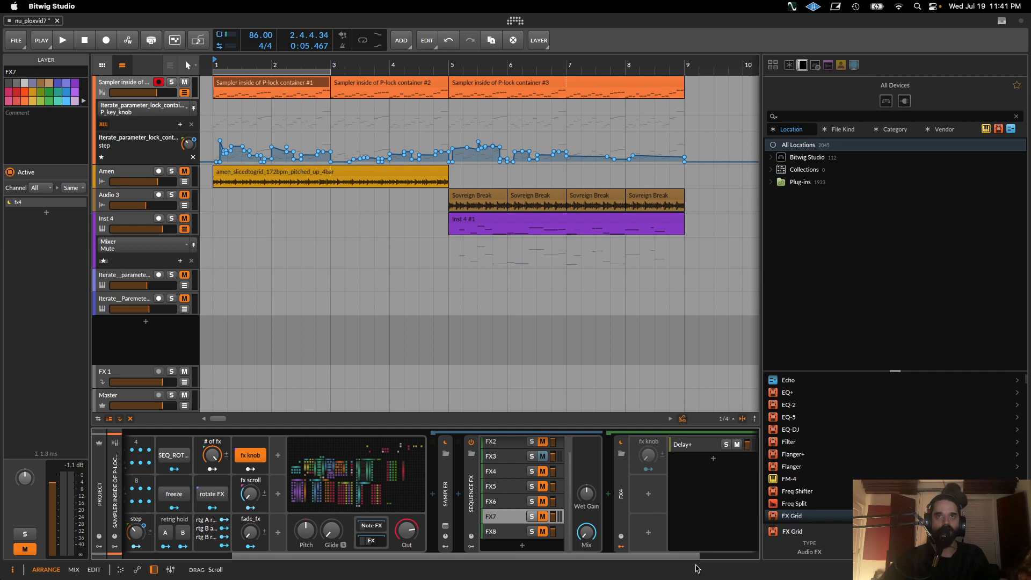
click(498, 502)
click(497, 484)
click(502, 457)
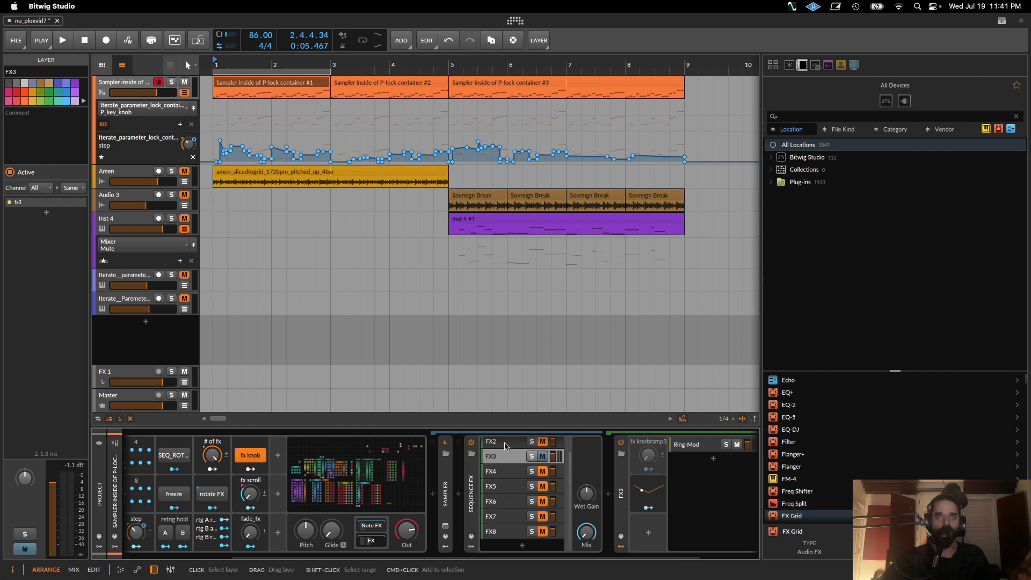
click(505, 443)
click(497, 560)
drag(496, 557, 381, 554)
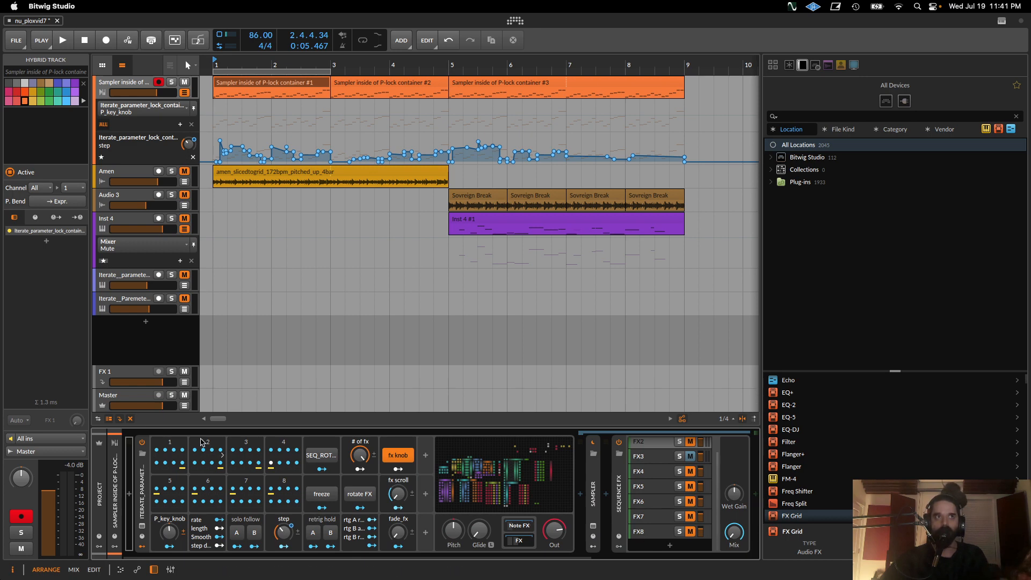
Switch off the fx knob toggle, set fx scroll to 0 %, and briefly audition the start.
click(395, 457)
click(395, 457)
click(397, 458)
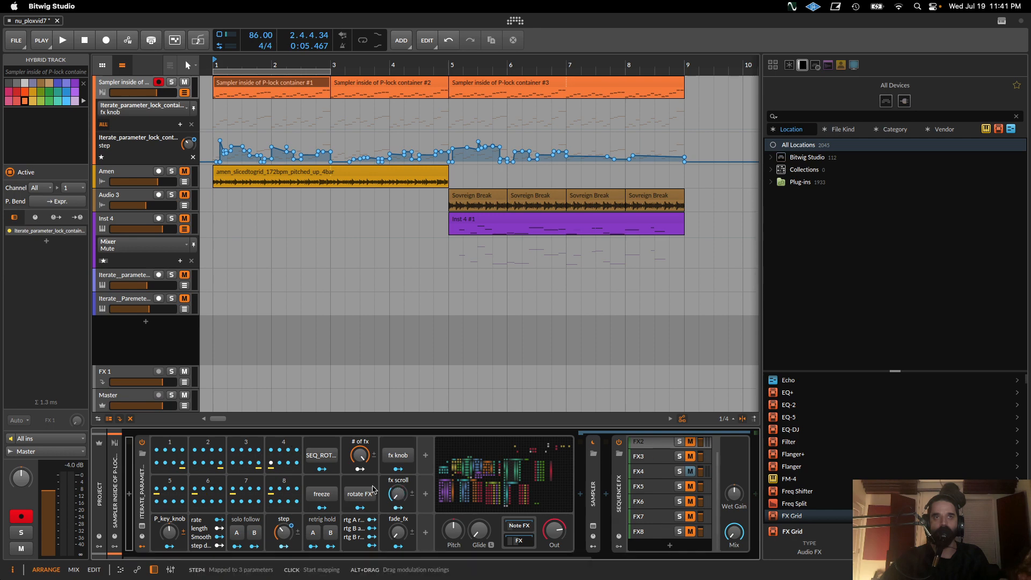
click(397, 494)
drag(398, 493, 397, 548)
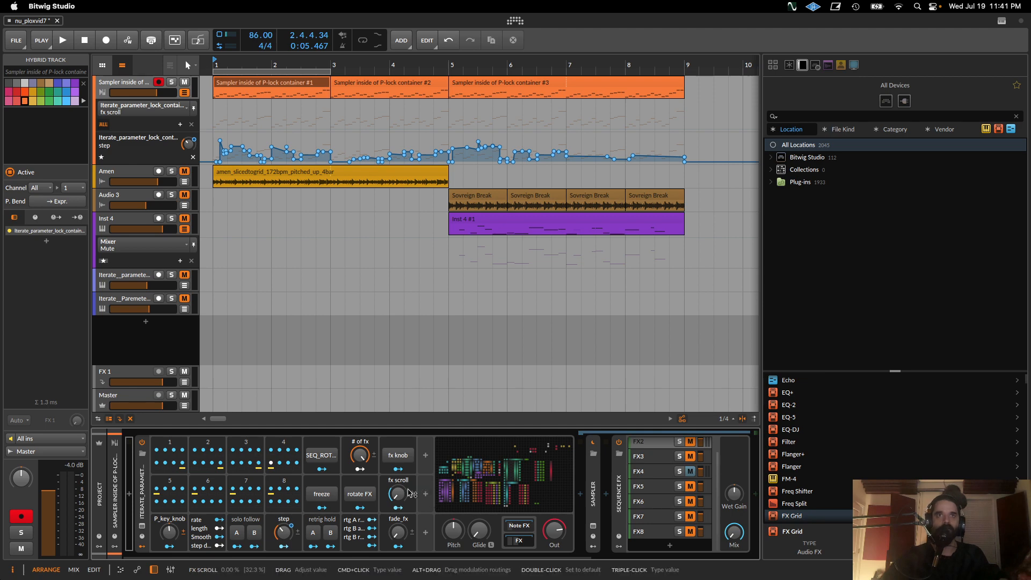
key(space)
key(space)
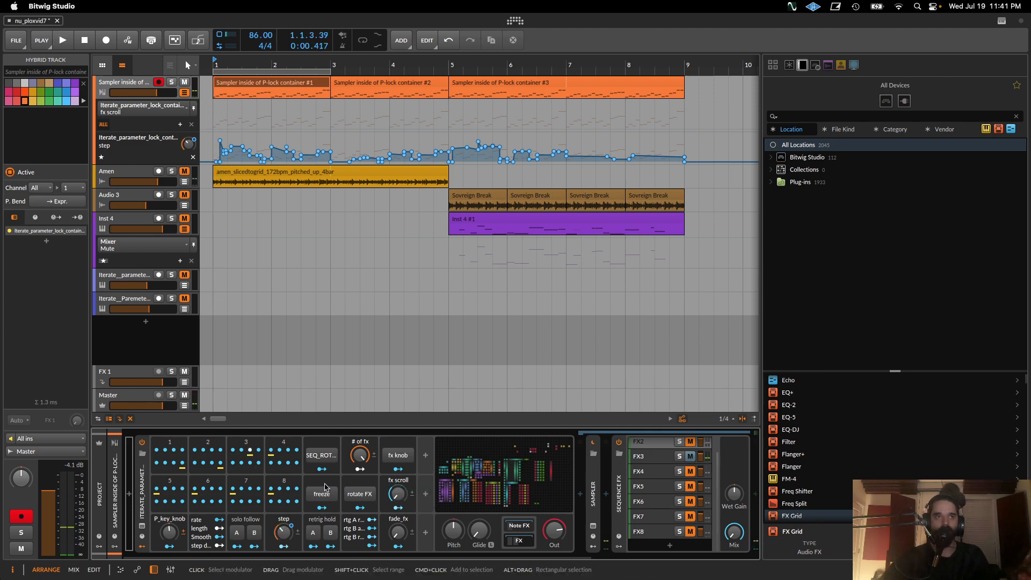
Set P_key_knob to 100 % and turn the step knob down.
click(168, 538)
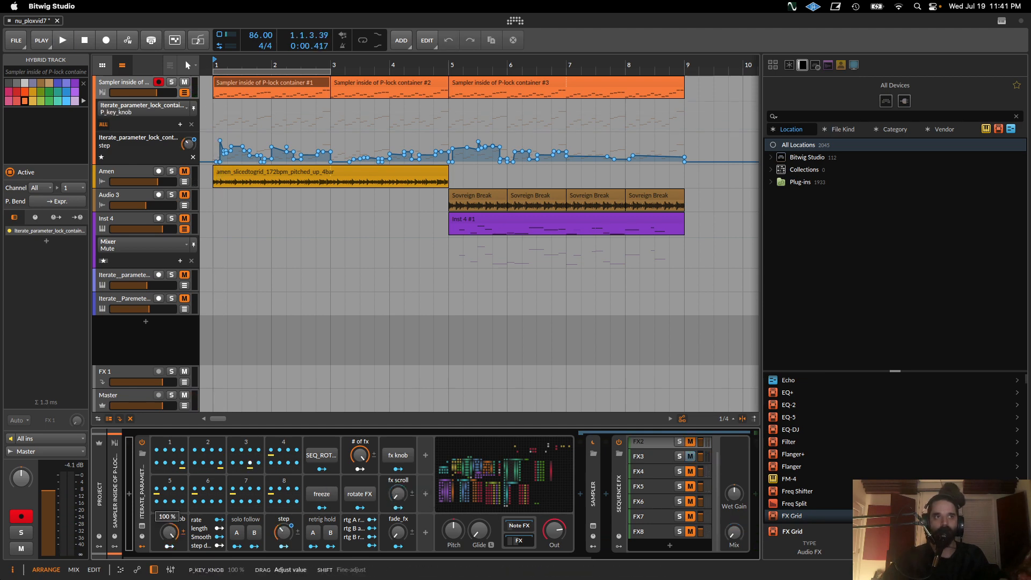
click(284, 532)
drag(283, 533, 283, 564)
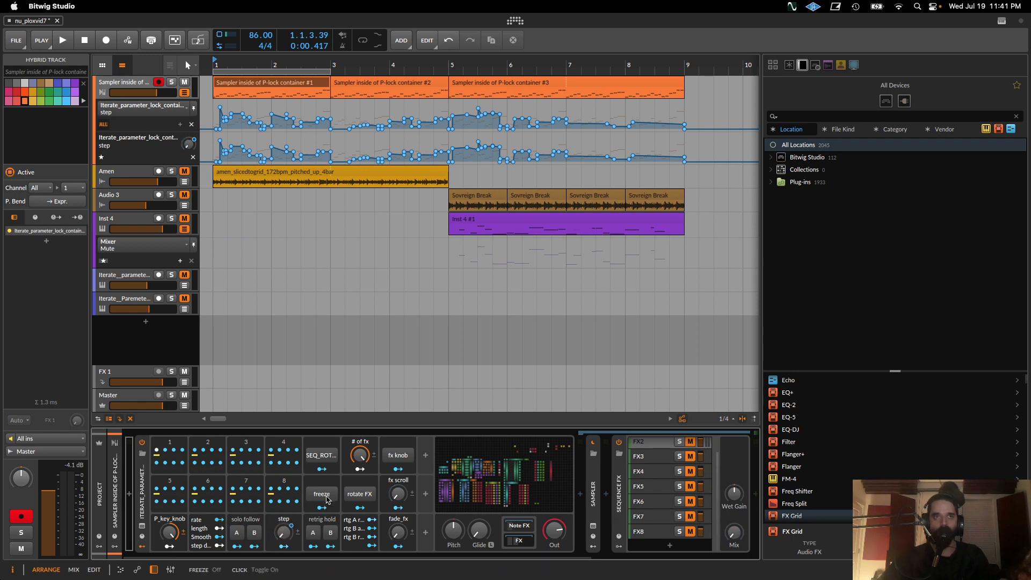
Enable rotate FX and sweep the step knob up and back down.
click(359, 493)
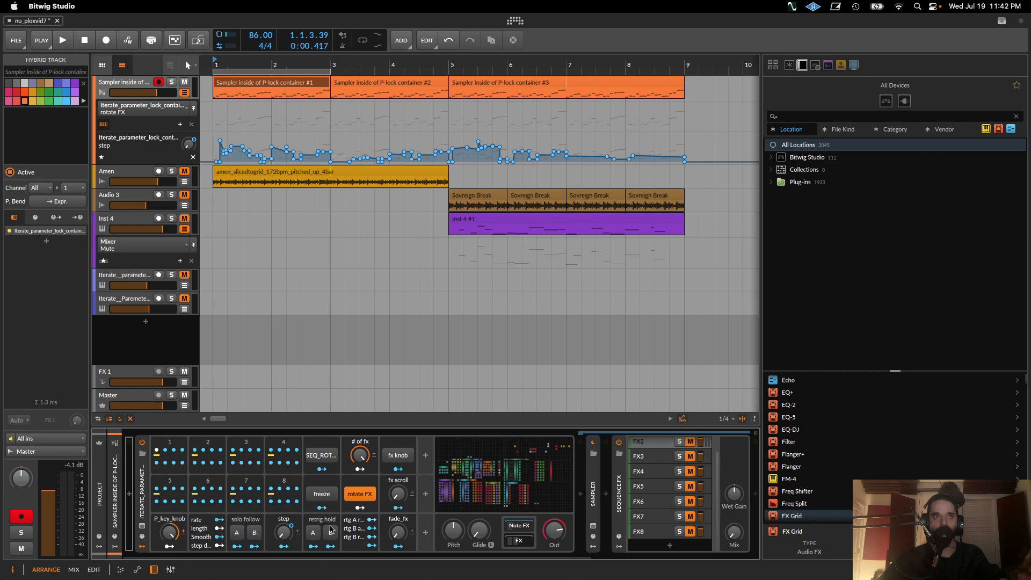
drag(283, 531, 283, 532)
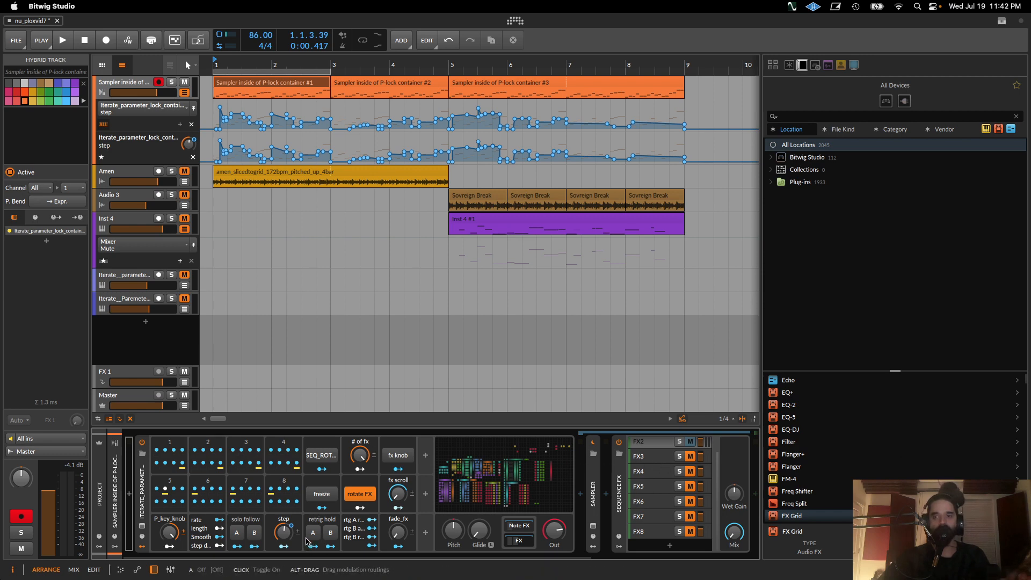
drag(283, 531, 283, 540)
Reduce # of fx to 46.5 % and raise the step knob to 100 %.
click(360, 455)
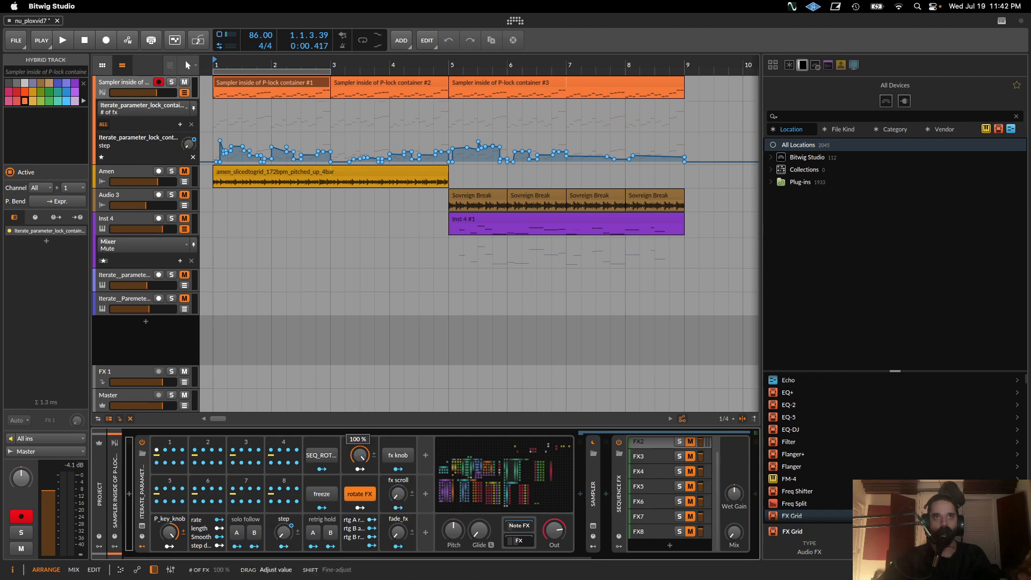
drag(360, 456, 360, 459)
drag(283, 532, 283, 458)
key(super+z)
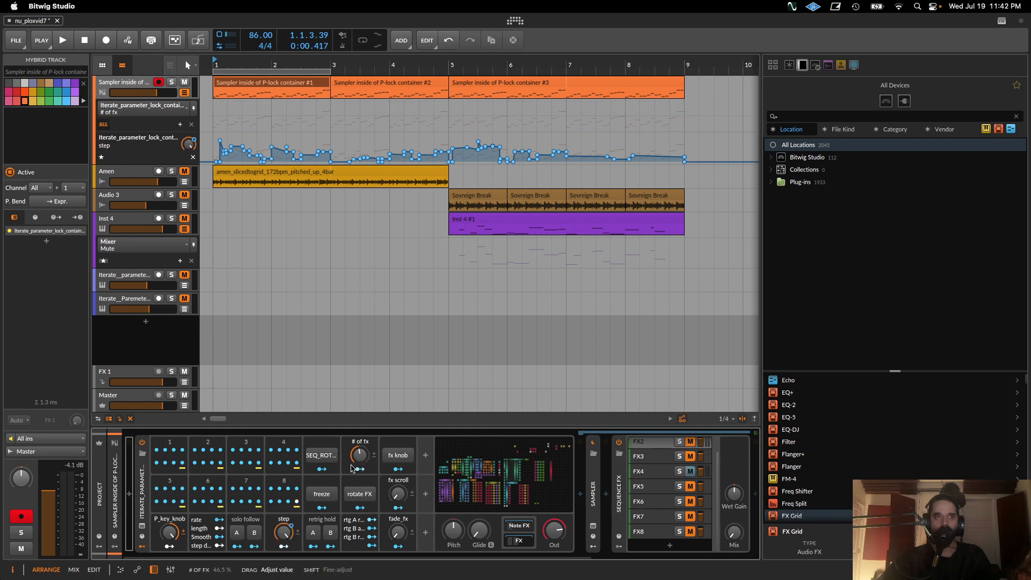
key(super+shift+z)
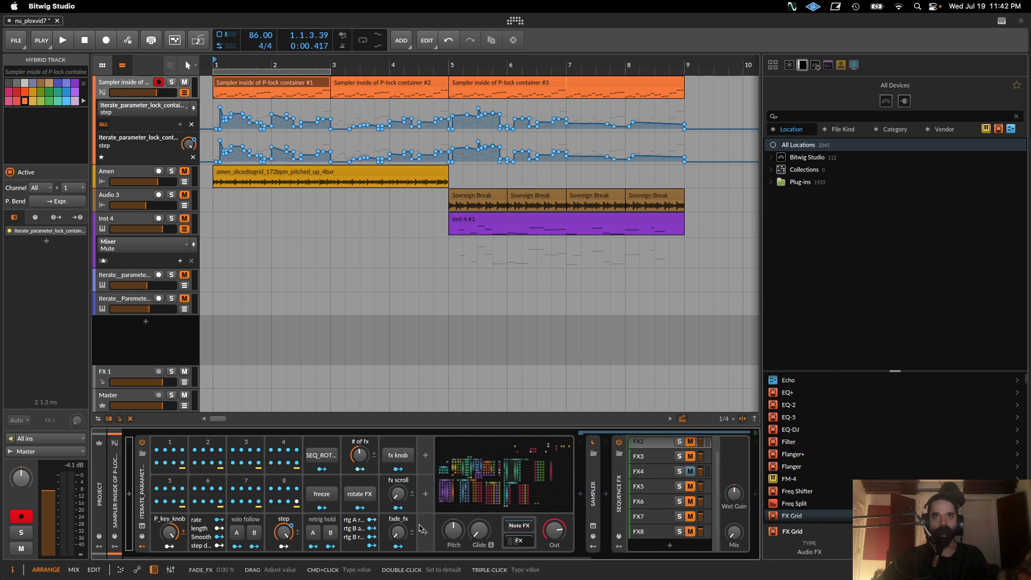
Show the top of the FX layer list and sweep the step knob down and back up to 100 %.
scroll(676, 494, up, 3)
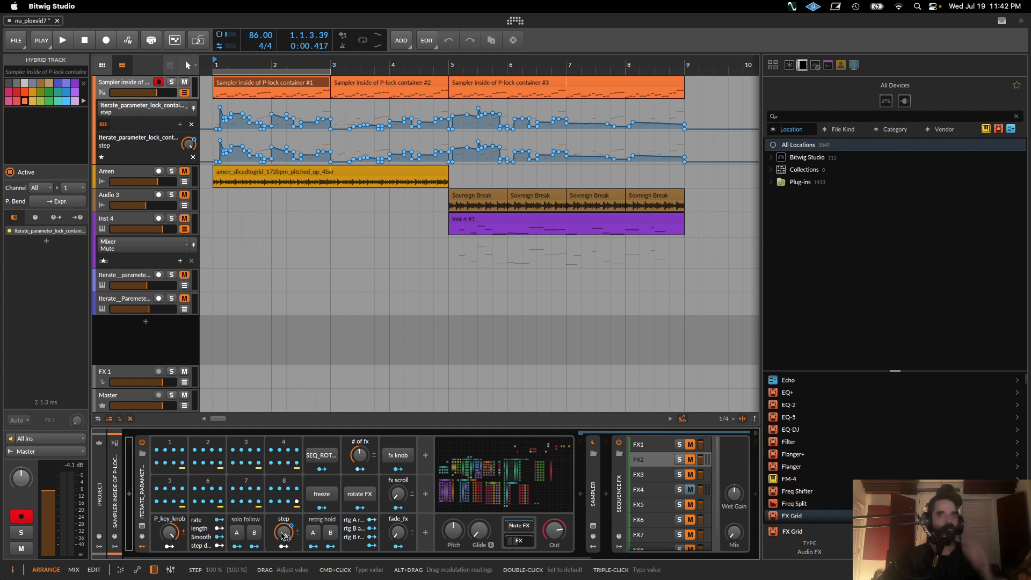
drag(283, 535, 283, 572)
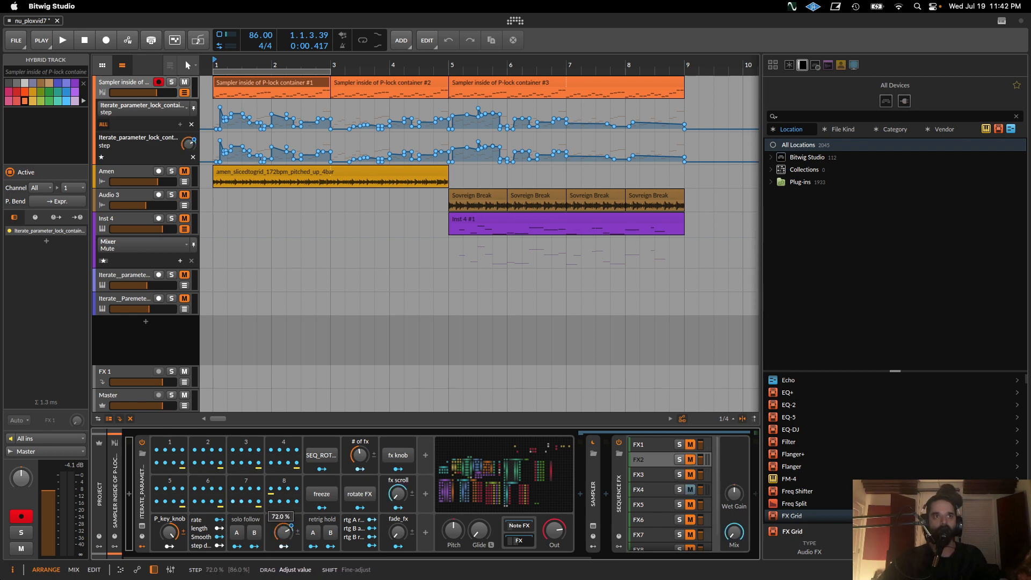
drag(283, 531, 283, 499)
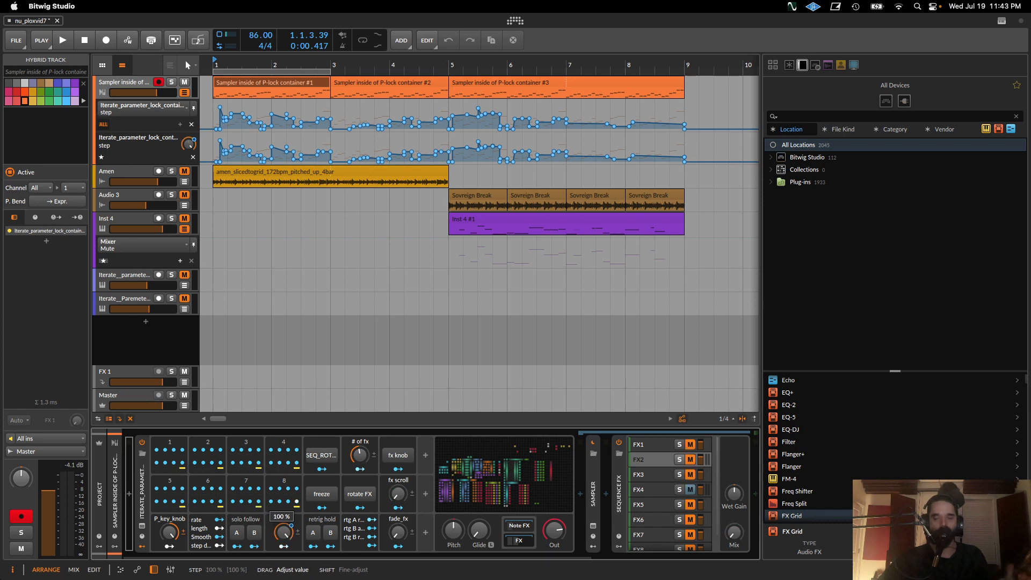
Adjust the step knob once more and select the Sampler inside of P-lock container track.
drag(283, 499, 284, 535)
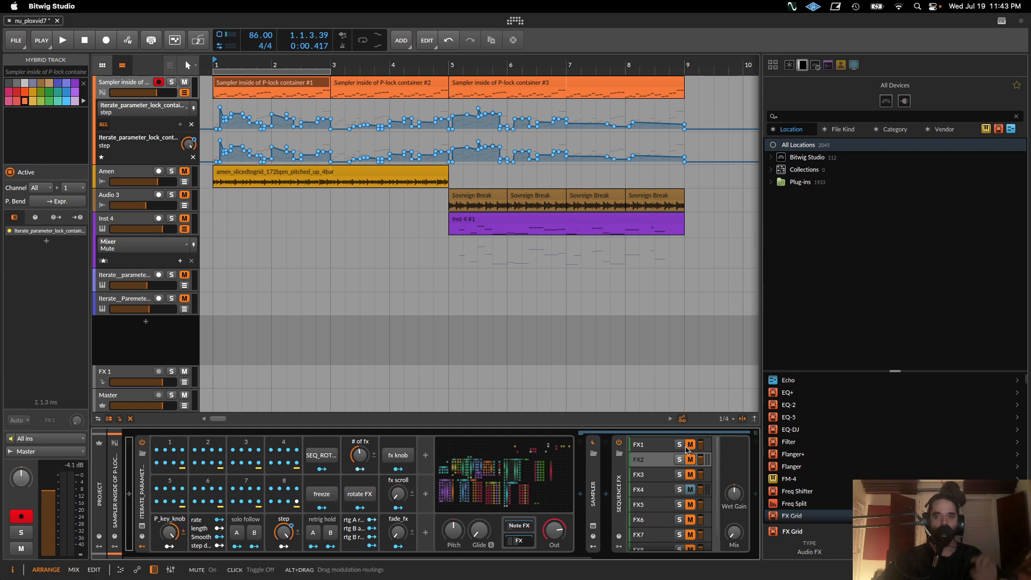
click(139, 88)
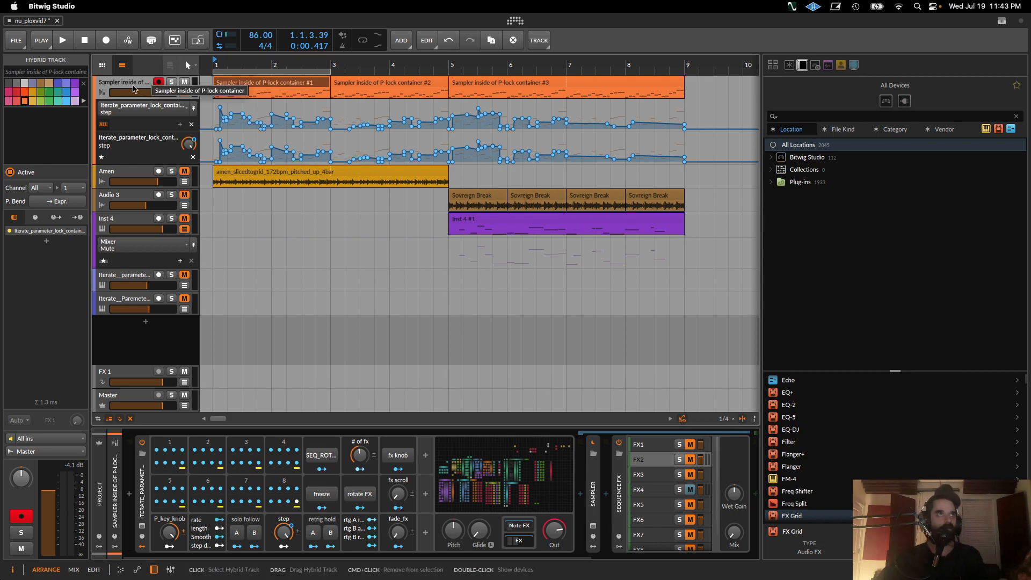
Open the Amen track's Iterate_Glitch_FX grid patch, zoomed out and detached into its own window.
click(105, 172)
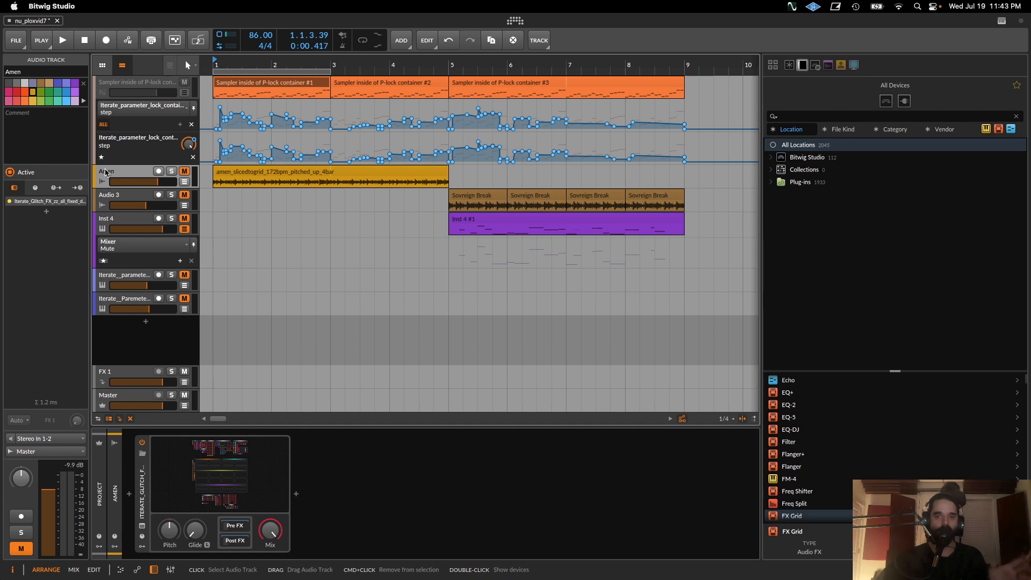
click(209, 471)
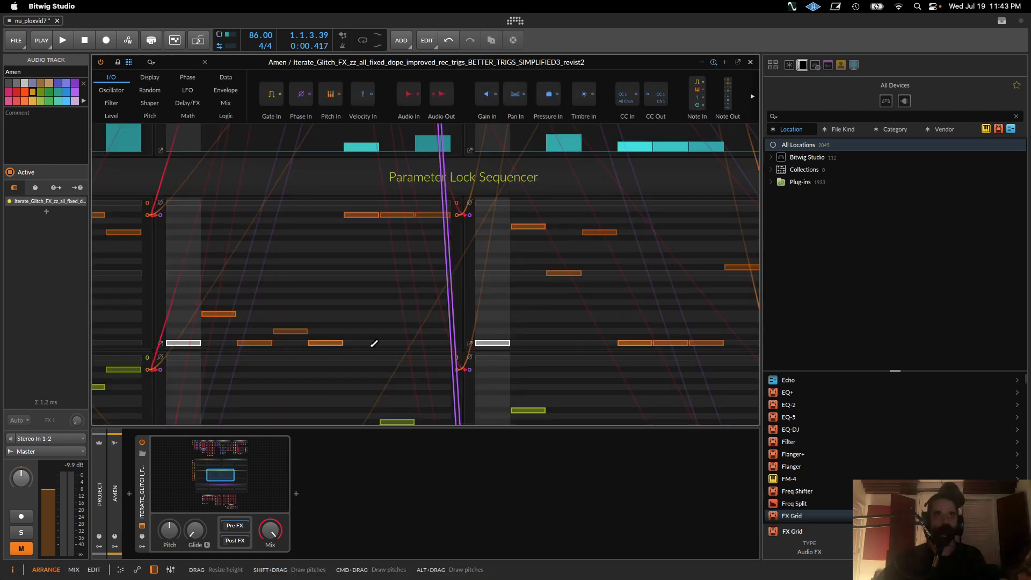
key(super+minus)
click(738, 63)
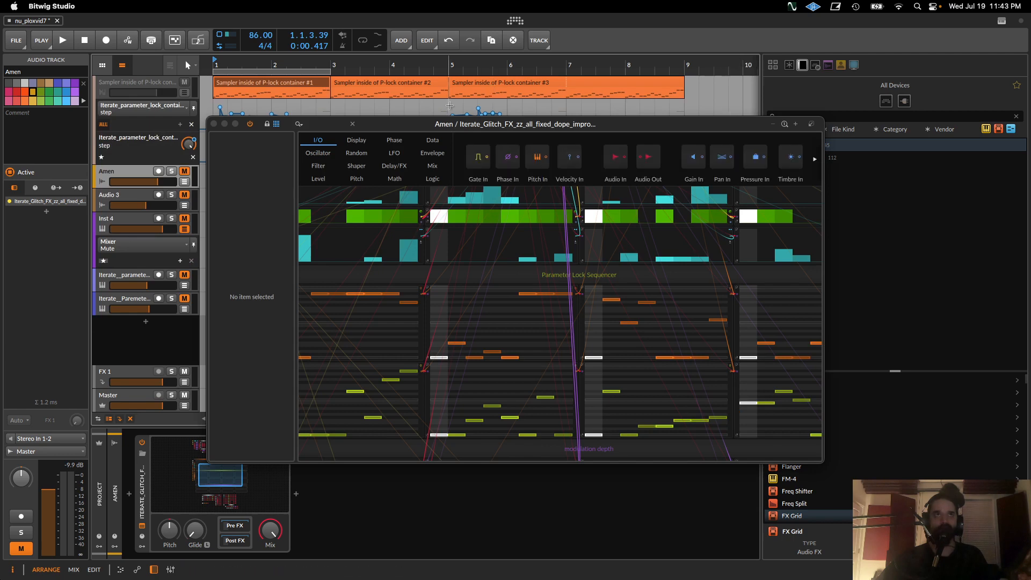
Enlarge and reposition the glitch patch window to fit the buffer, retrigger, Parameter Lock Sequencer and modulation depth lanes.
drag(424, 127, 650, 54)
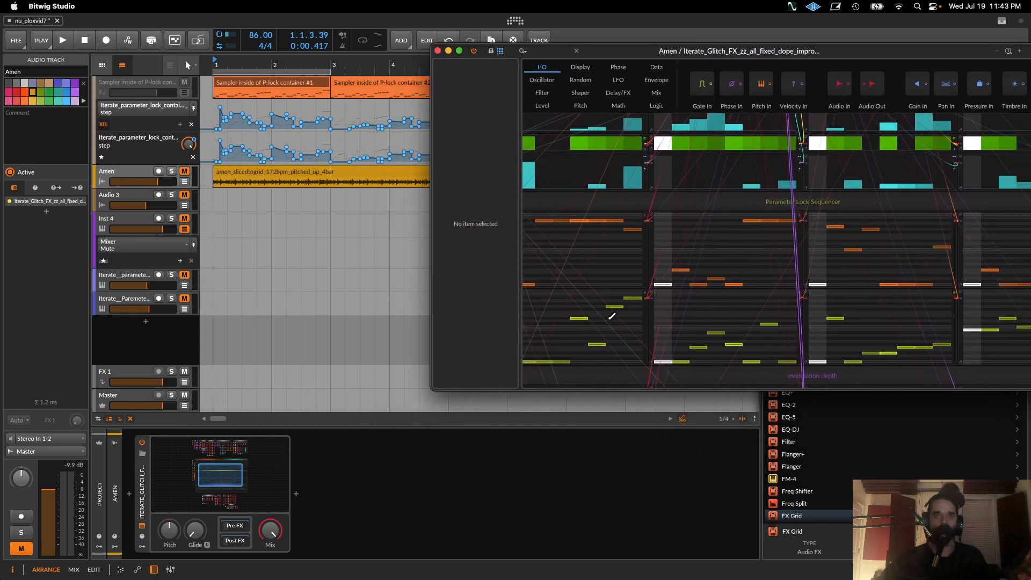
drag(513, 392, 513, 541)
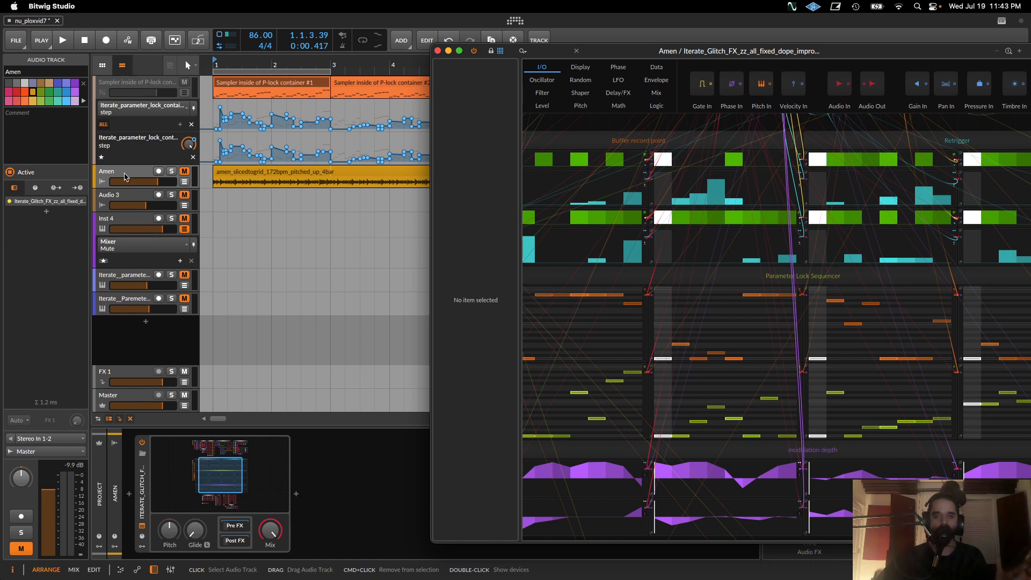
drag(613, 51, 306, 43)
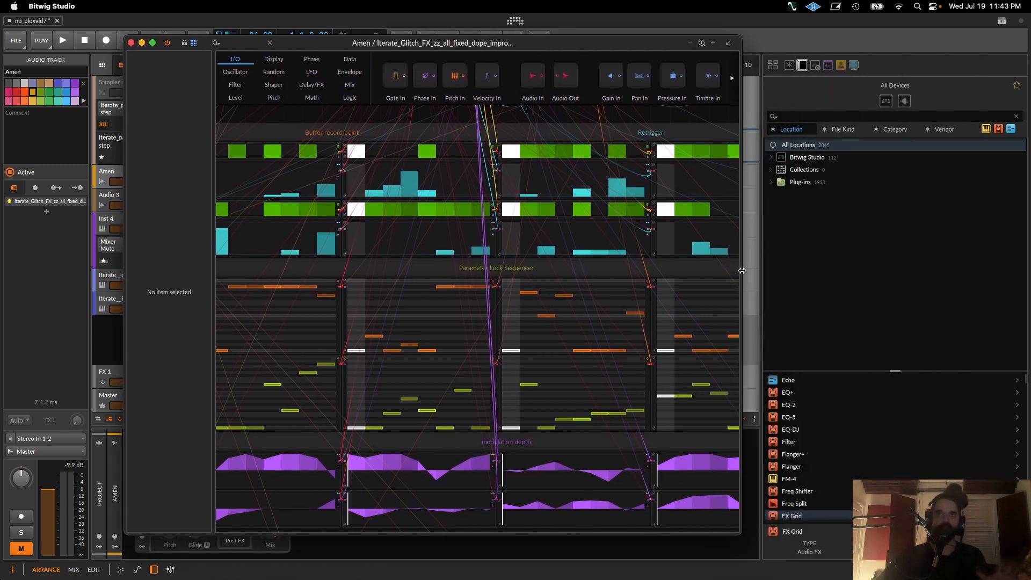
drag(742, 271, 949, 270)
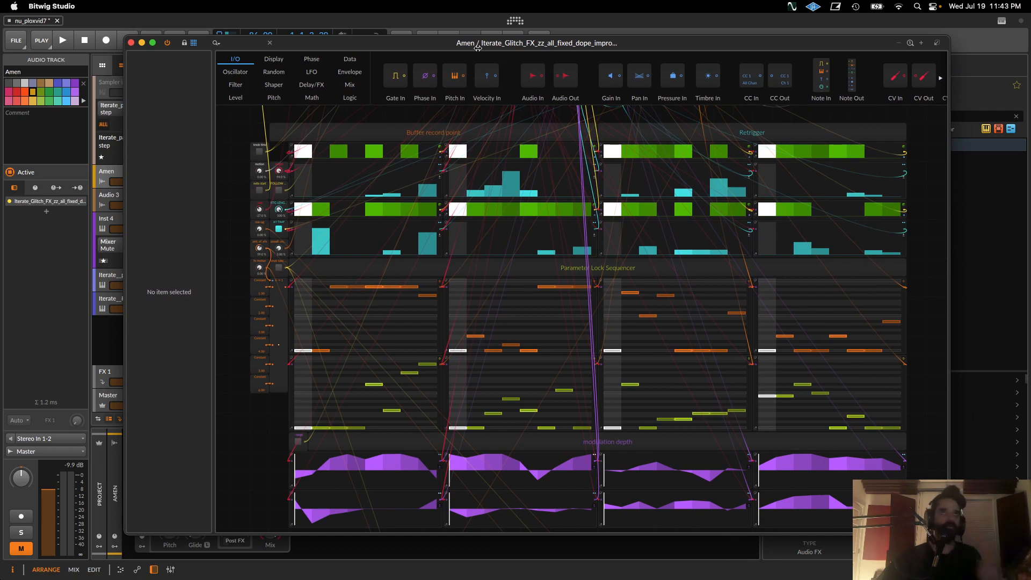
Uncover the arrangement behind the patch window and select the amen_slicedtogrid_172bpm_pitched_up_4bar clip.
drag(477, 47, 434, 209)
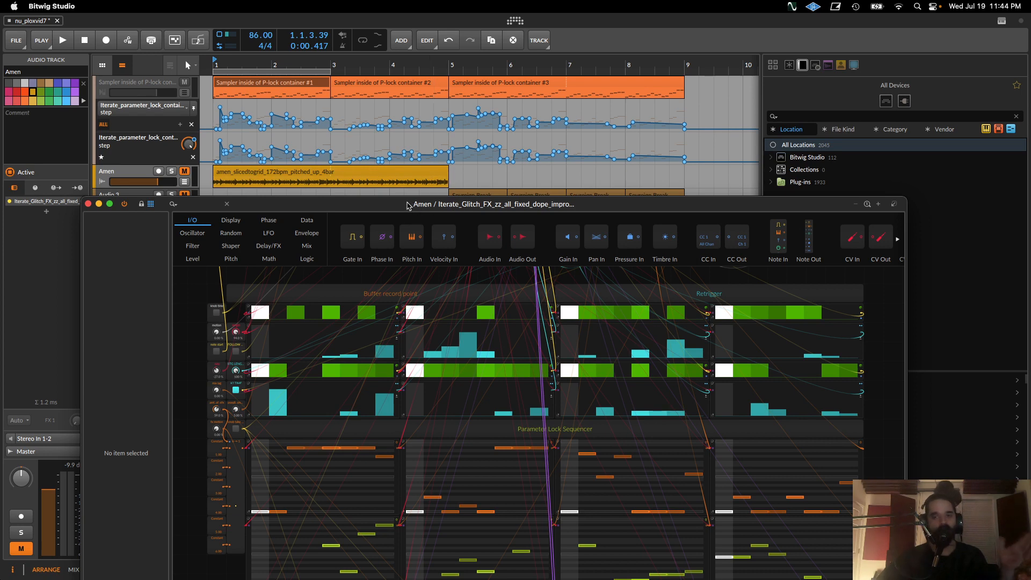
drag(408, 207, 381, 172)
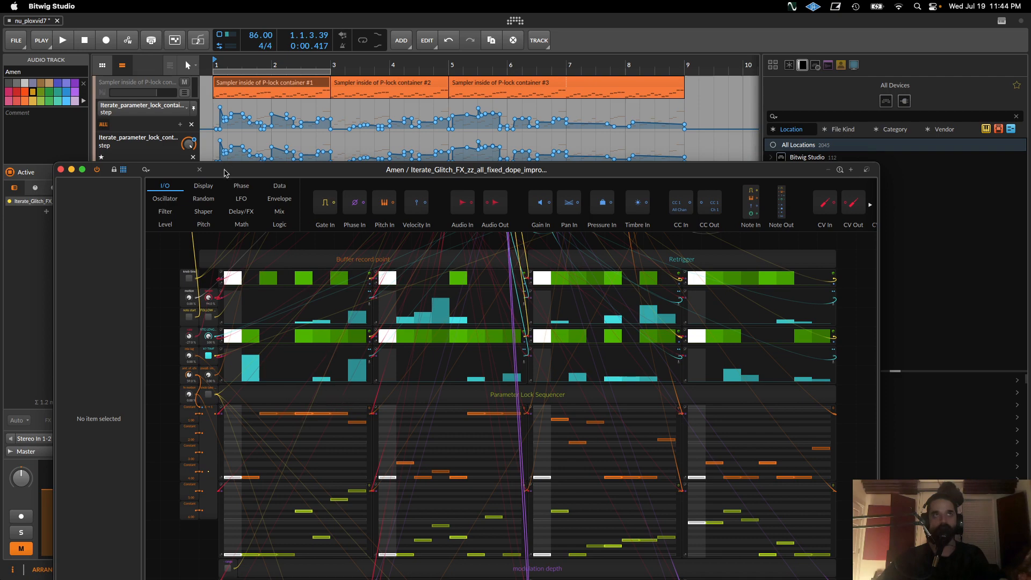
drag(224, 173, 269, 96)
click(241, 178)
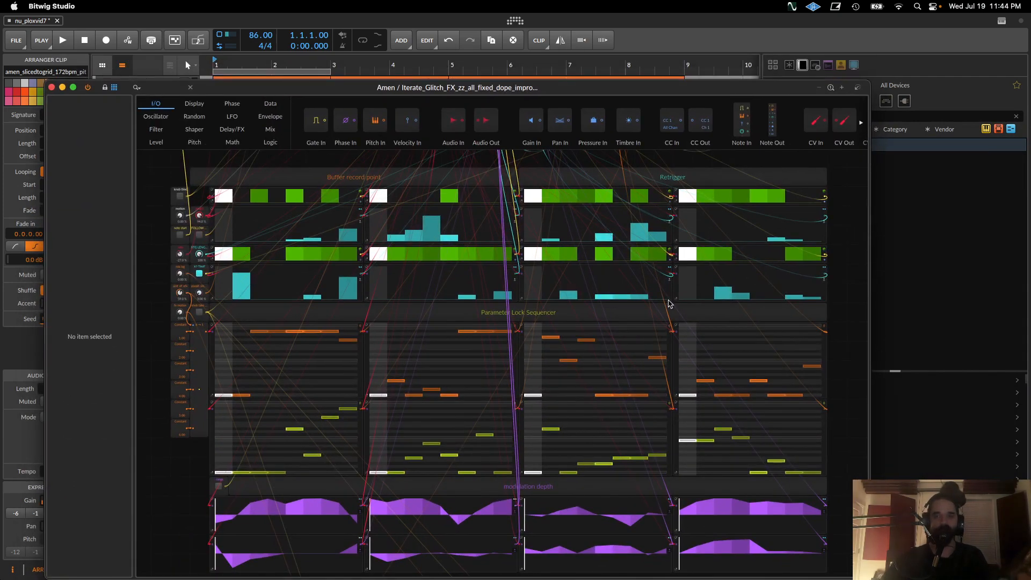
Unmute the Amen track and play the arrangement with the glitch patch in view, stopping after about four bars.
key(space)
key(space)
drag(336, 88, 467, 358)
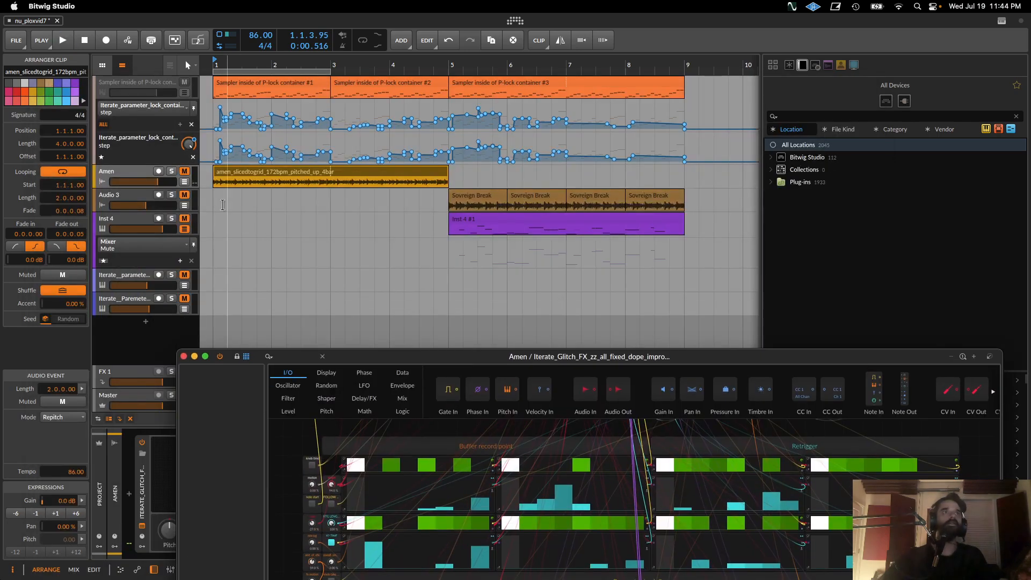
click(184, 171)
drag(349, 359, 256, 59)
key(space)
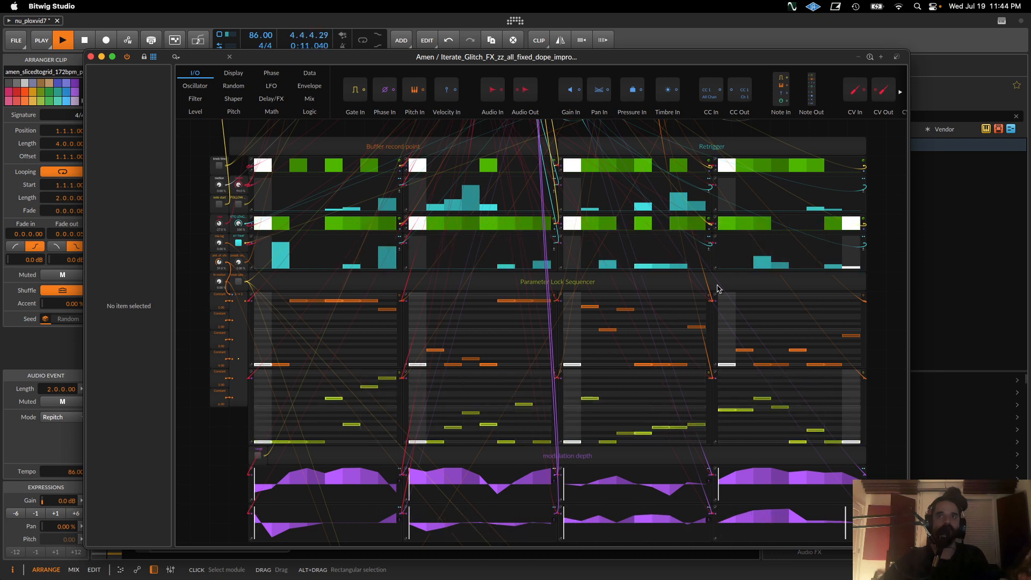
key(space)
Move the patch window clear of the FX_SELECTOR device and hide and reshow its modulators.
drag(350, 58, 542, 74)
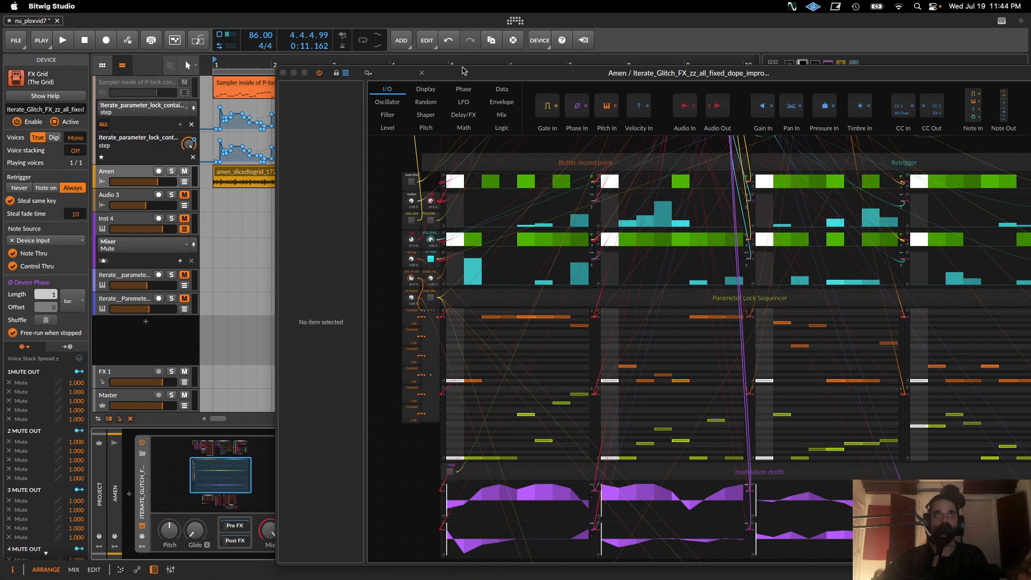
drag(463, 70, 677, 58)
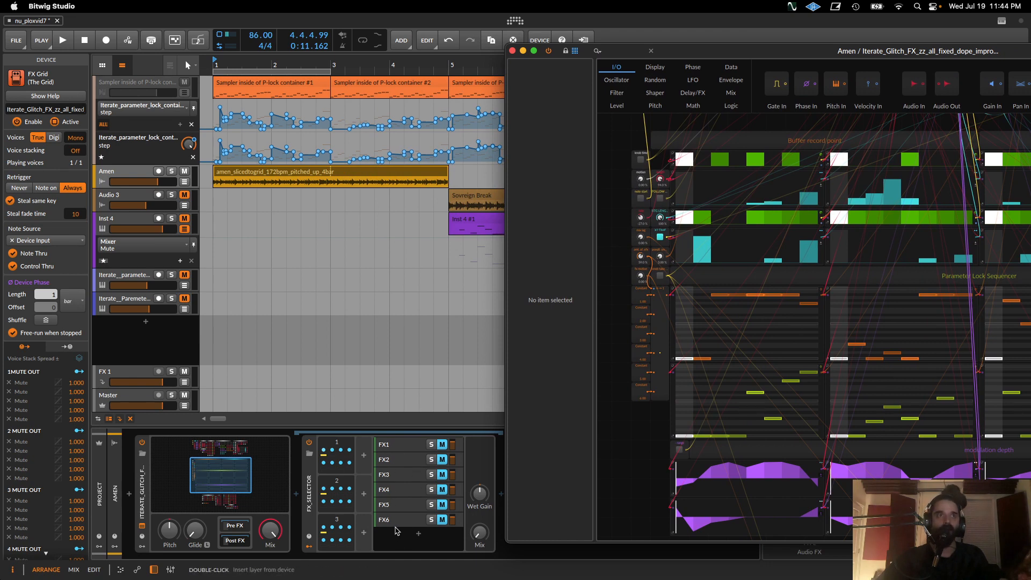
click(310, 546)
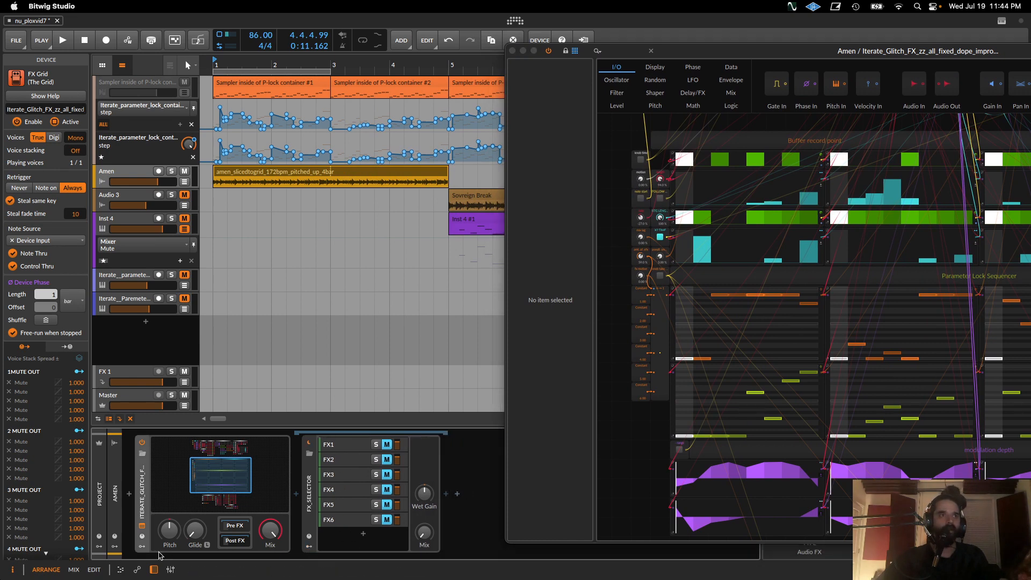
click(309, 548)
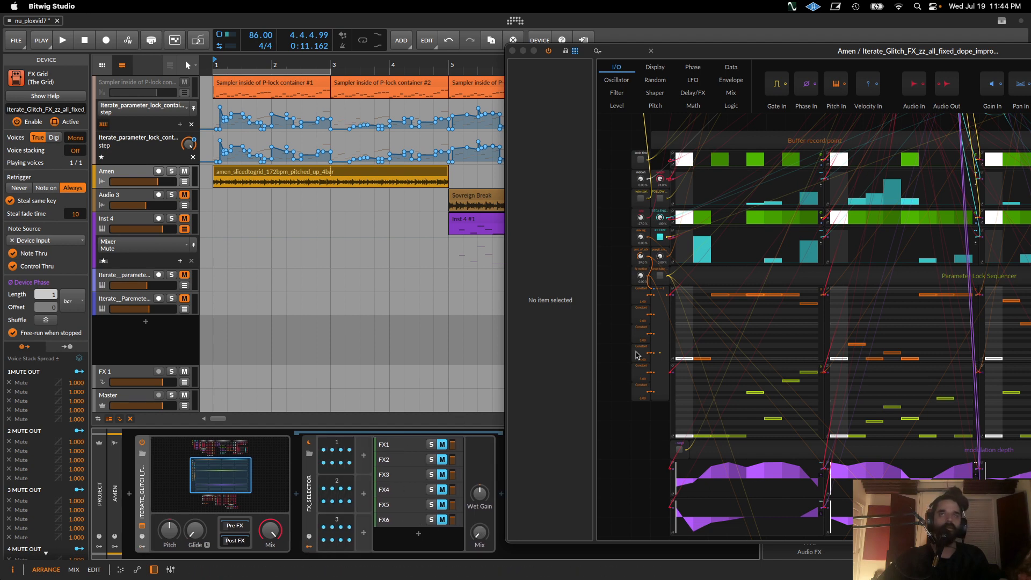
Examine the sequencer lanes and the control knobs beside them, ending close up on amt_of_efx.
scroll(619, 346, up, 4)
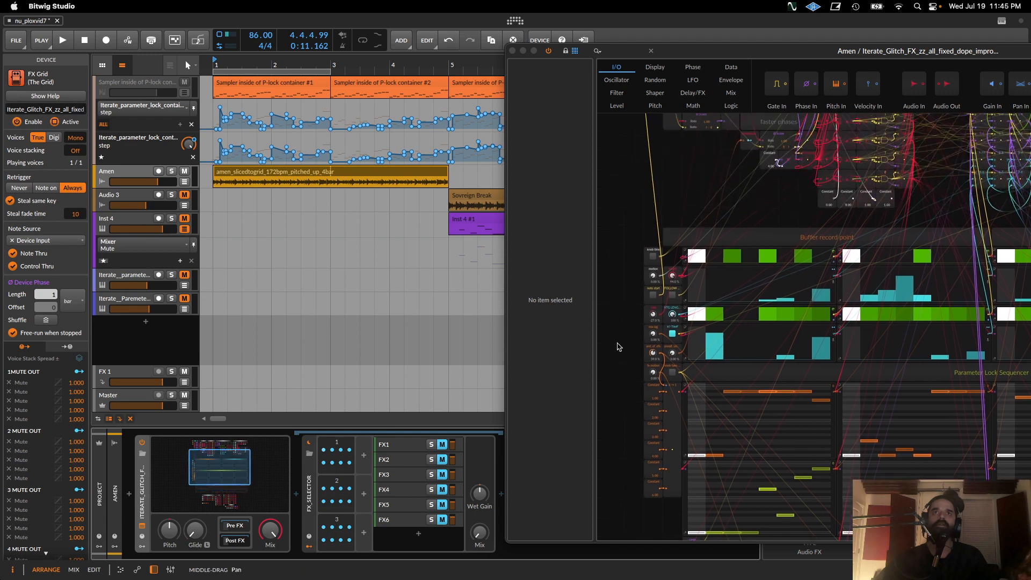
drag(618, 344, 618, 342)
scroll(626, 327, down, 2)
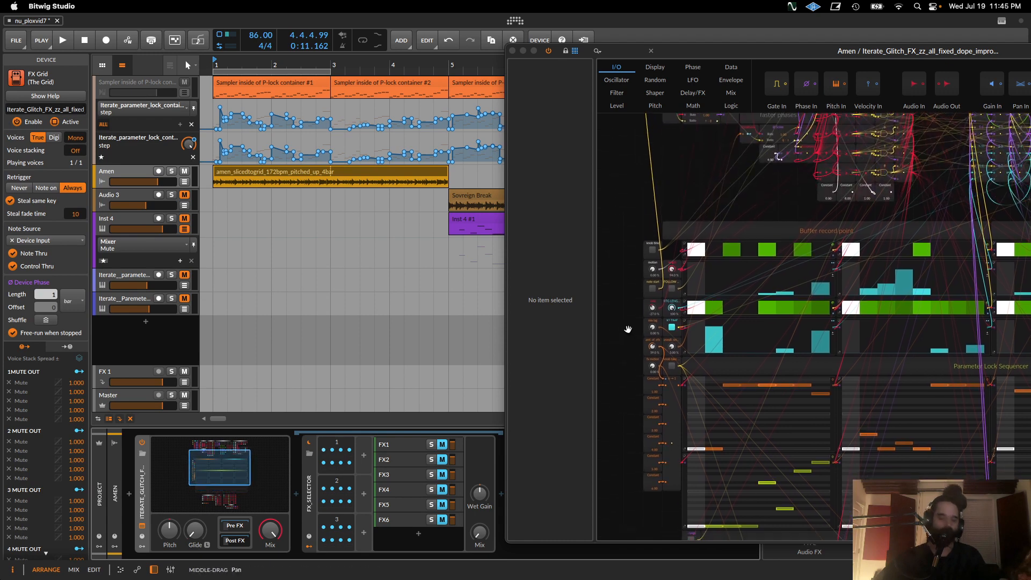
scroll(617, 333, down, 5)
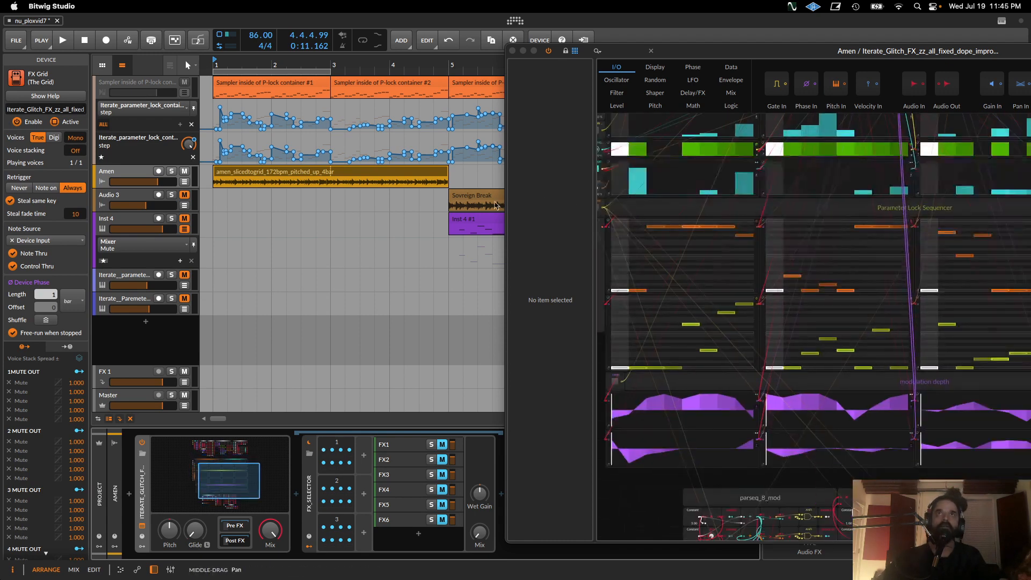
scroll(617, 332, left, 3)
drag(692, 51, 442, 75)
scroll(443, 292, up, 4)
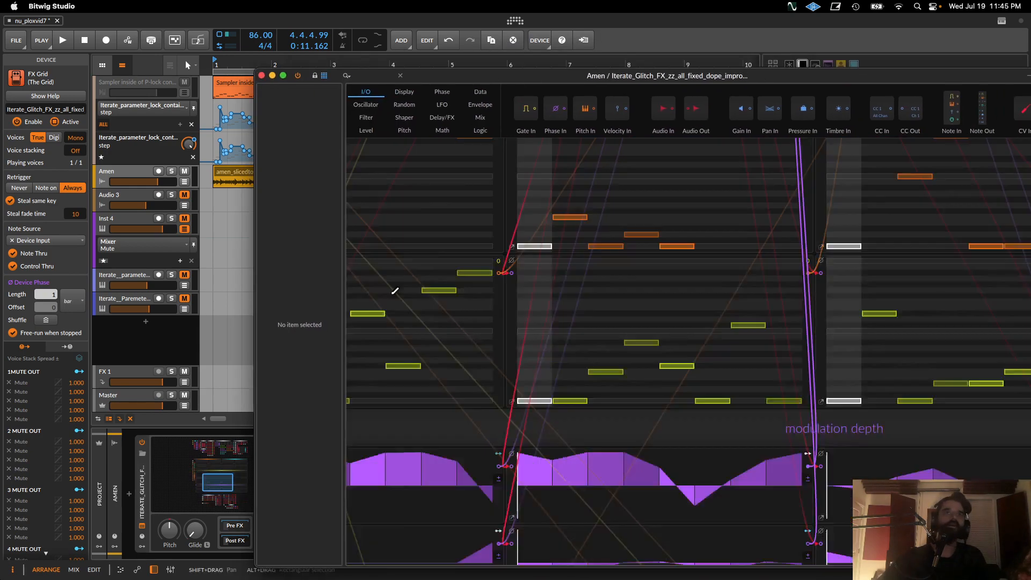
drag(550, 302, 1028, 326)
drag(623, 285, 568, 577)
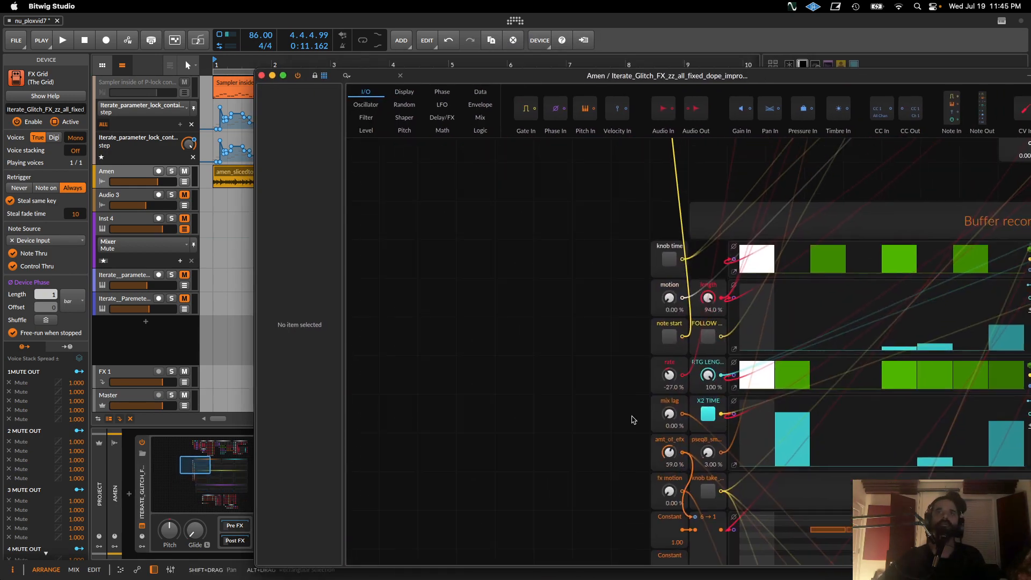
scroll(593, 414, up, 3)
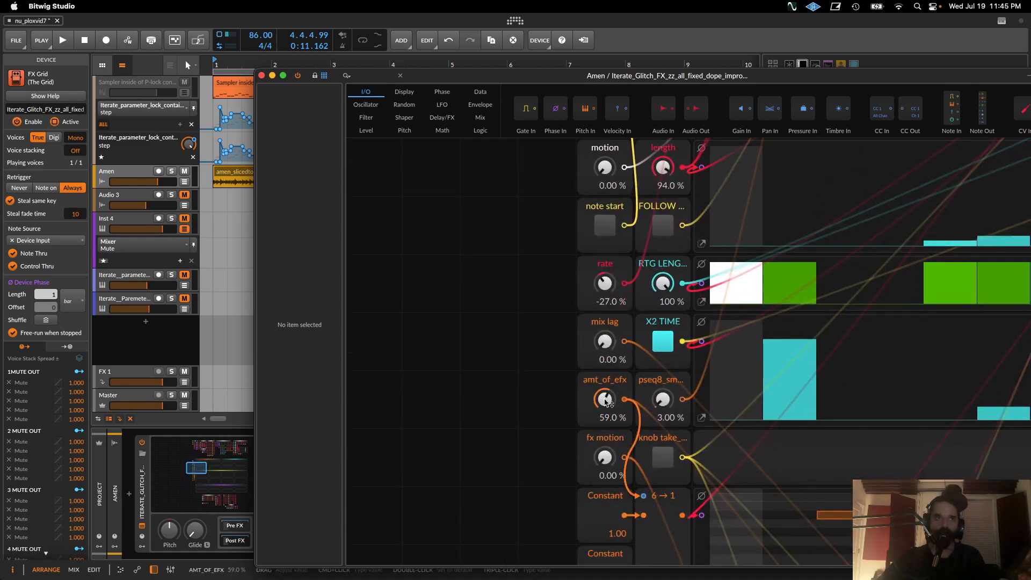
Return the patch to an overview and place its window beside the FX_SELECTOR device.
drag(414, 80, 443, 51)
scroll(784, 235, down, 3)
drag(532, 49, 764, 24)
double_click(764, 23)
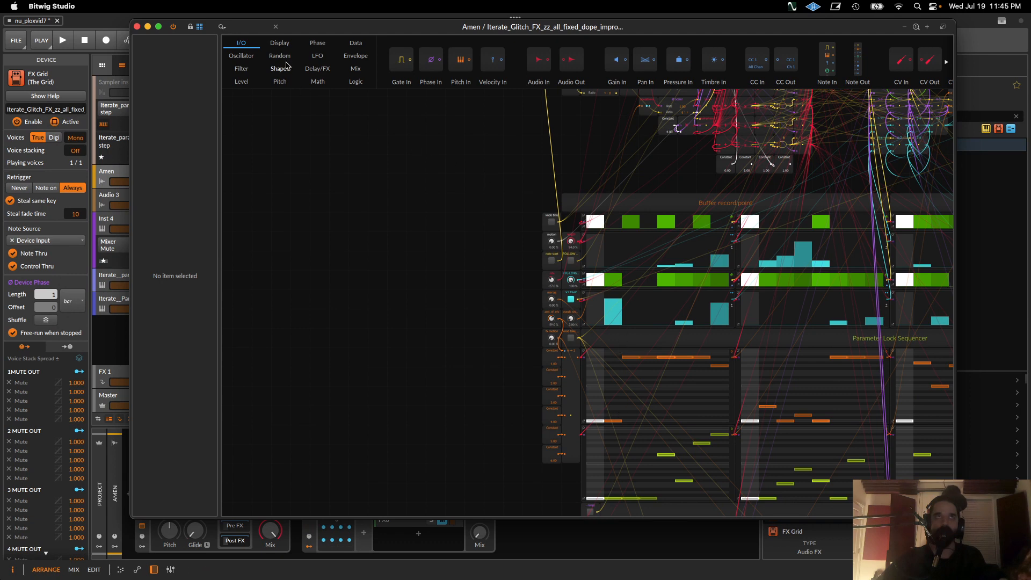
drag(281, 36, 393, 68)
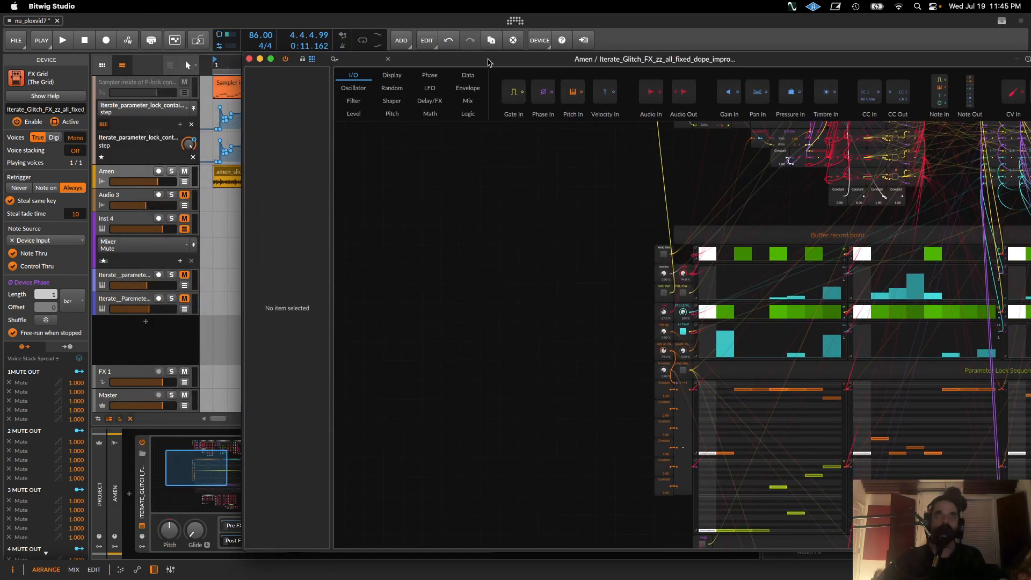
drag(488, 62, 655, 74)
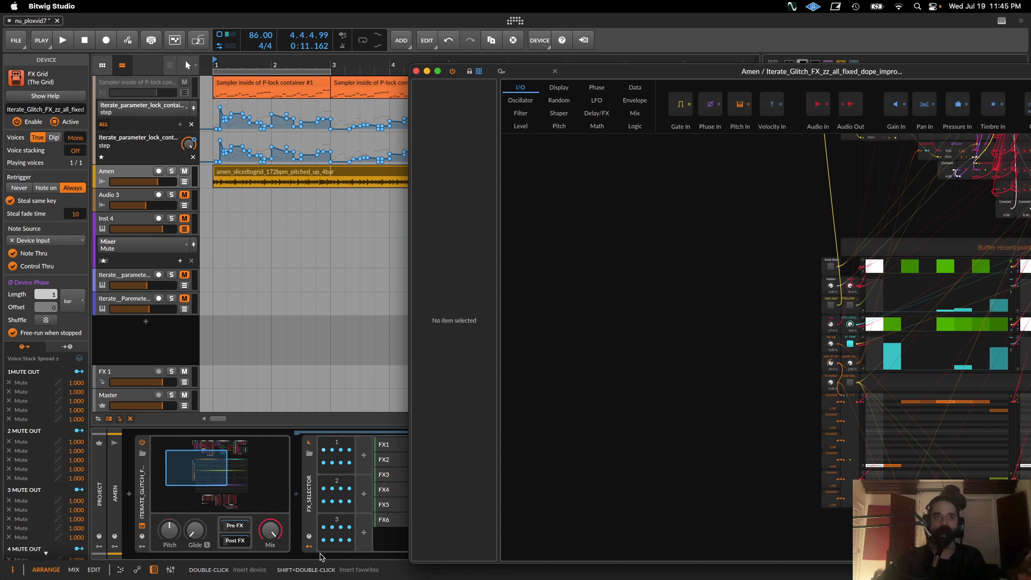
Redraw the third and fourth steps of the first orange Parameter Lock Sequencer lane at lower pitches.
drag(815, 69, 637, 60)
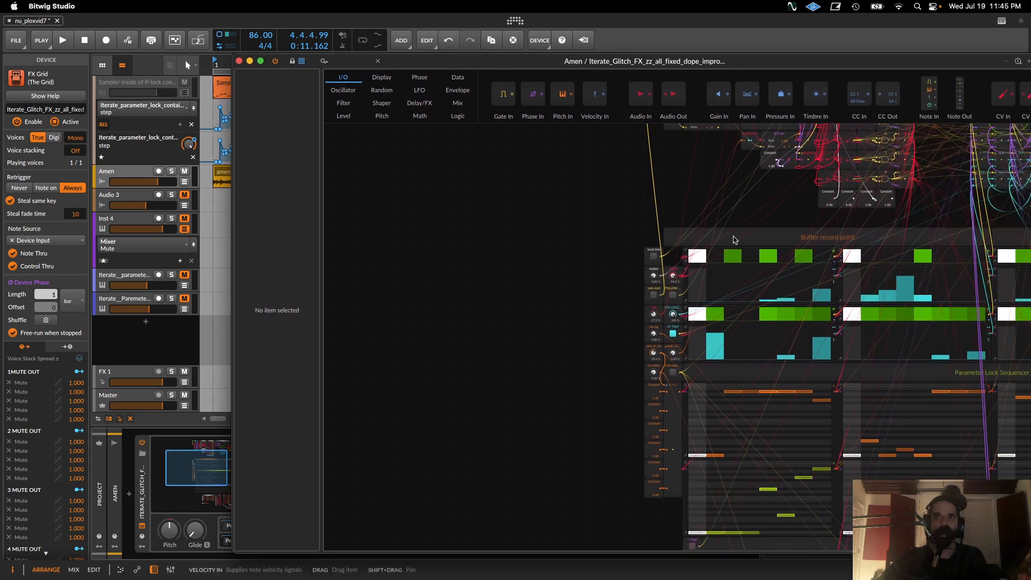
drag(739, 444, 733, 456)
drag(750, 453, 755, 451)
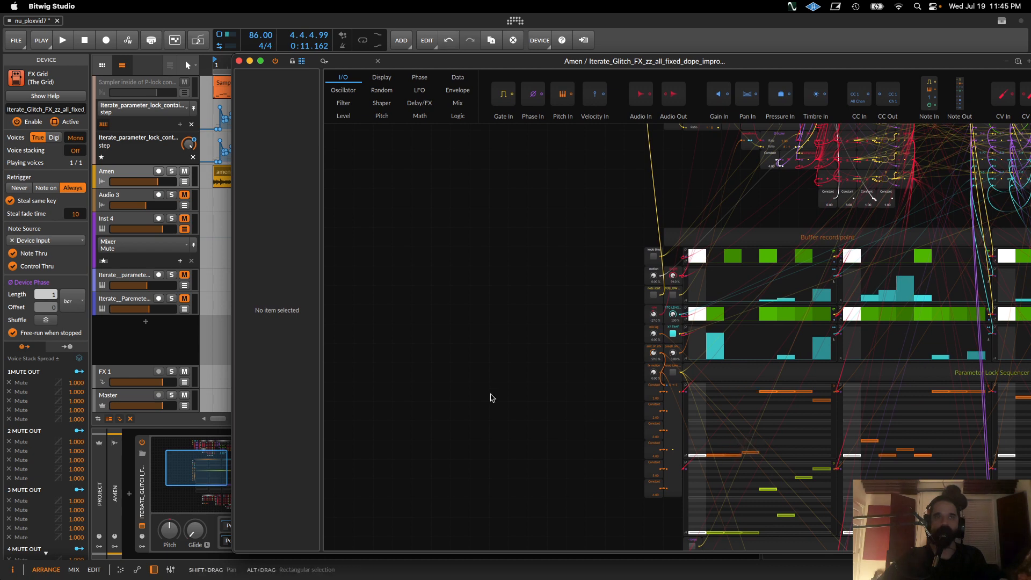
Inspect the amt_of_efx knob and the Constant modules 1.00 to 6.00 close up, with the FX_SELECTOR layers in view.
drag(442, 60, 663, 49)
scroll(845, 356, up, 5)
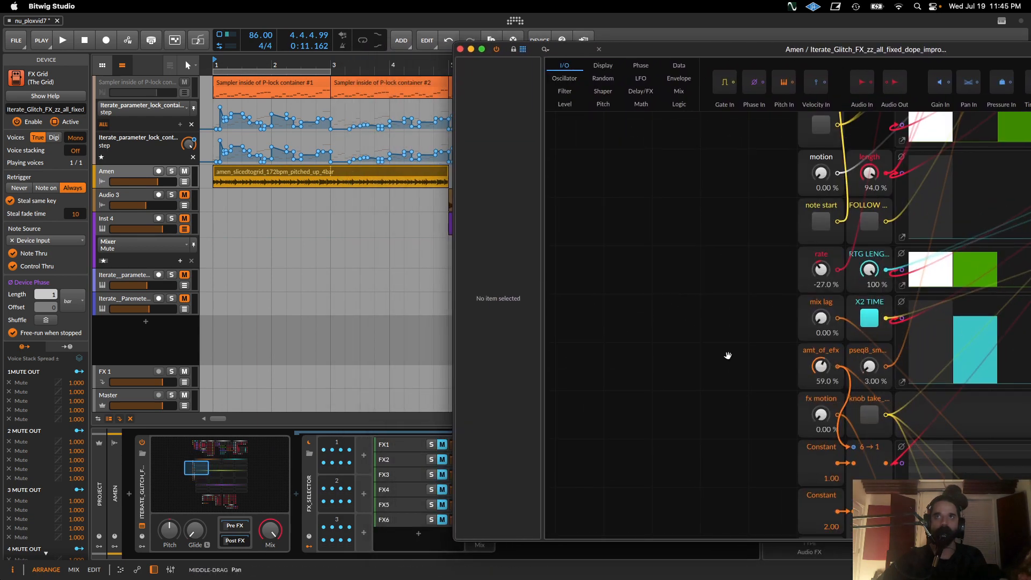
drag(727, 354, 682, 337)
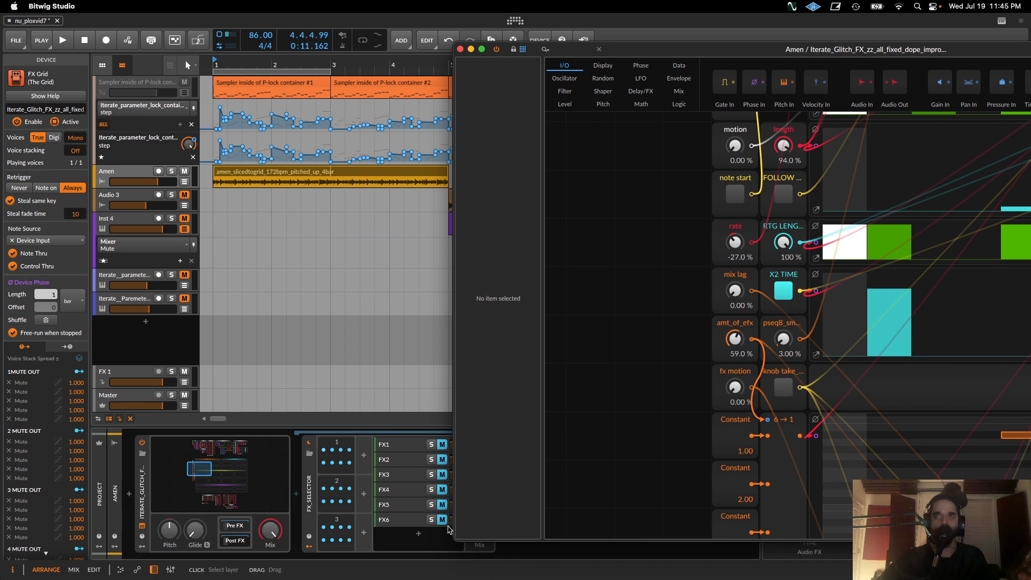
scroll(654, 420, down, 5)
scroll(653, 421, right, 4)
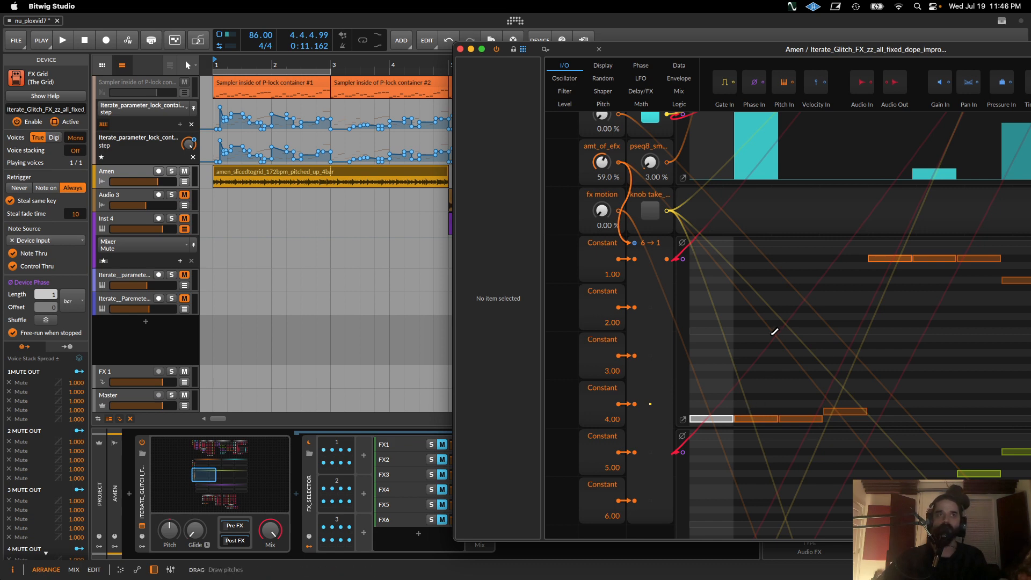
Show the expanded first ParSeq-8 modulator of FX_SELECTOR, clear of the patch window, and pick its step 1 modulation output.
click(342, 442)
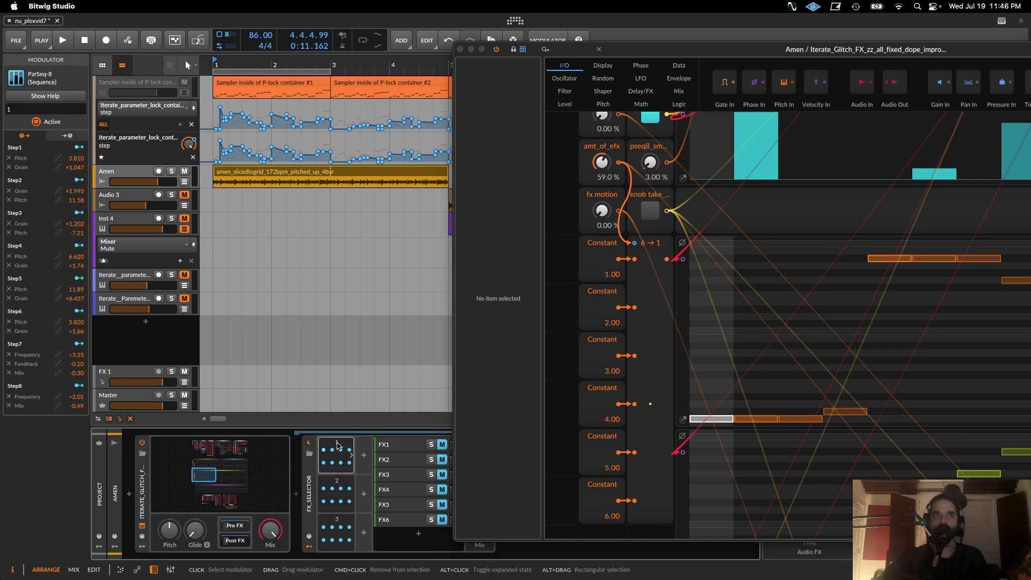
drag(620, 51, 818, 54)
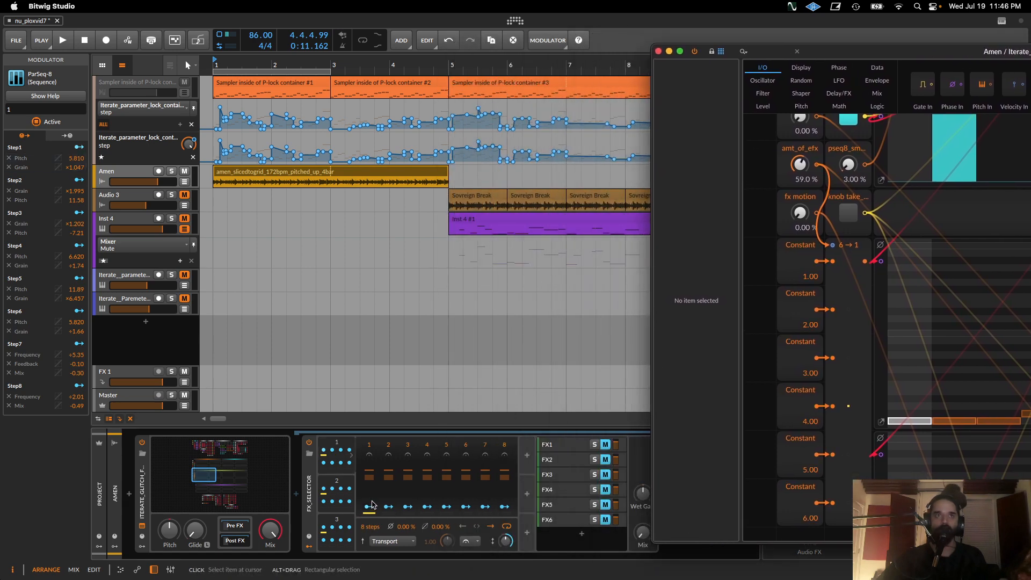
click(369, 507)
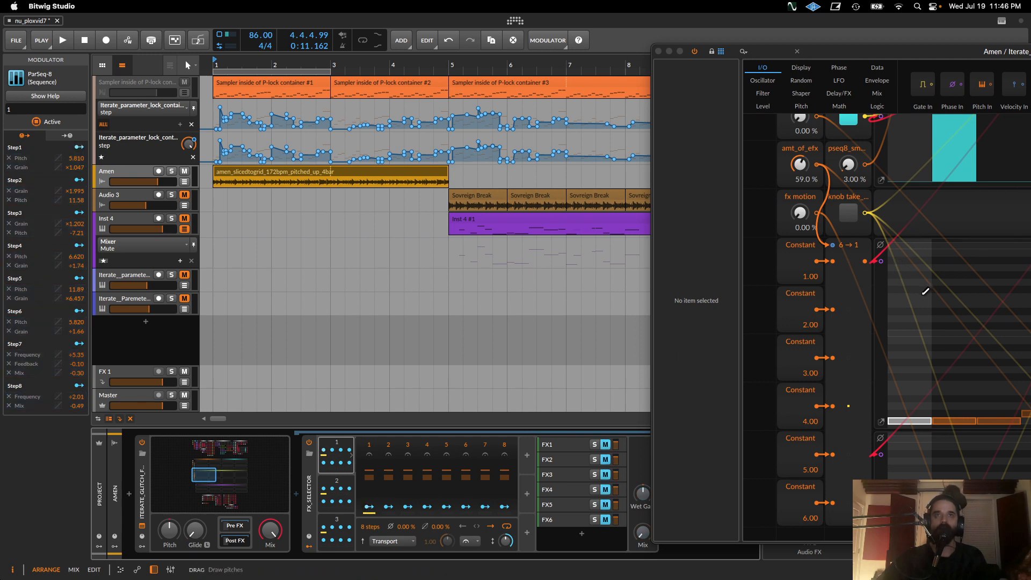
Inspect the devices inside the FX1, FX2 and FX3 layers of FX_SELECTOR.
click(574, 453)
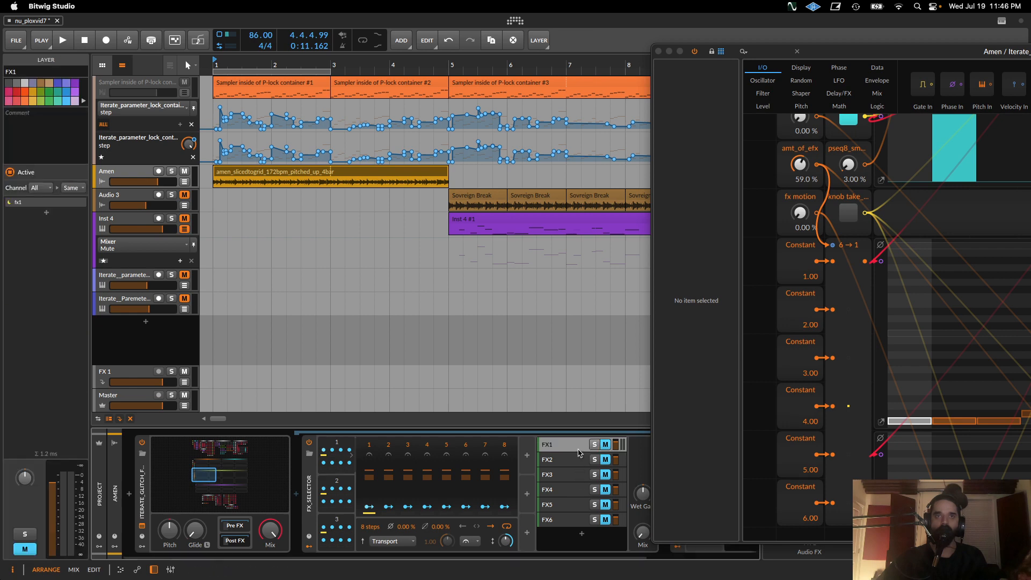
click(606, 445)
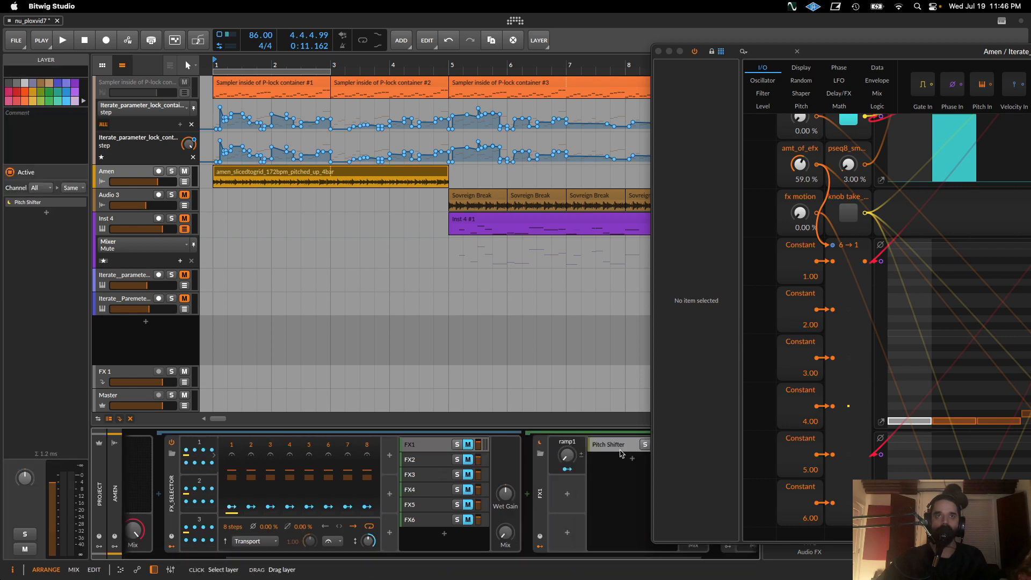
click(427, 465)
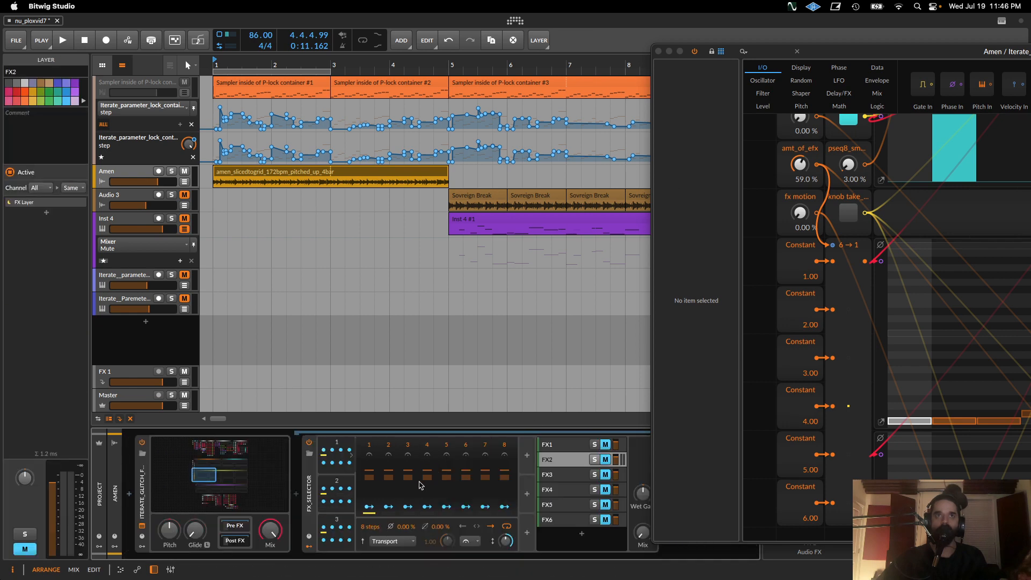
click(552, 477)
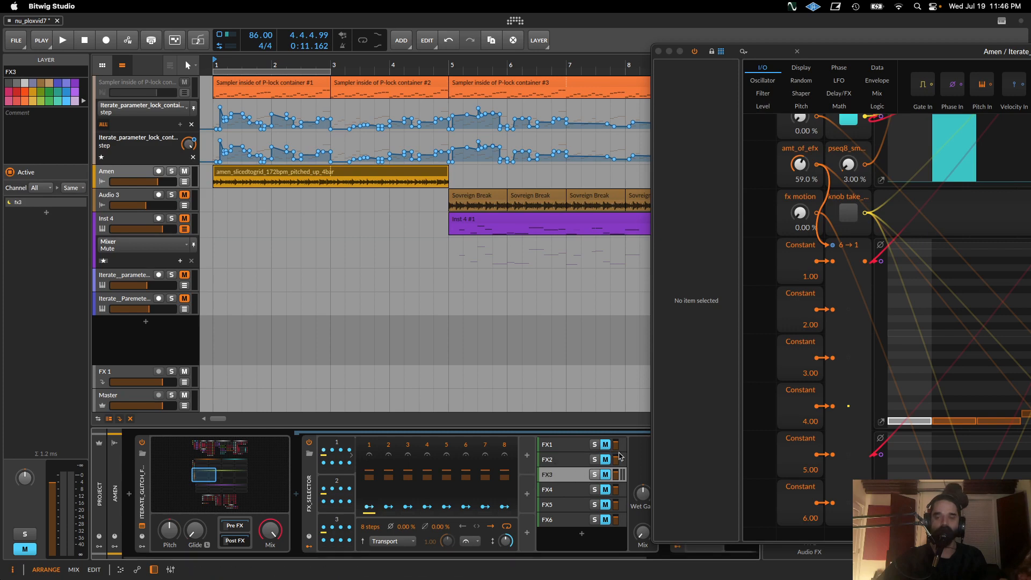
Bring the glitch FX patch window back over the arrangement and examine its Parameter Lock Sequencer and modulation depth lanes, playing briefly.
drag(857, 54, 280, 40)
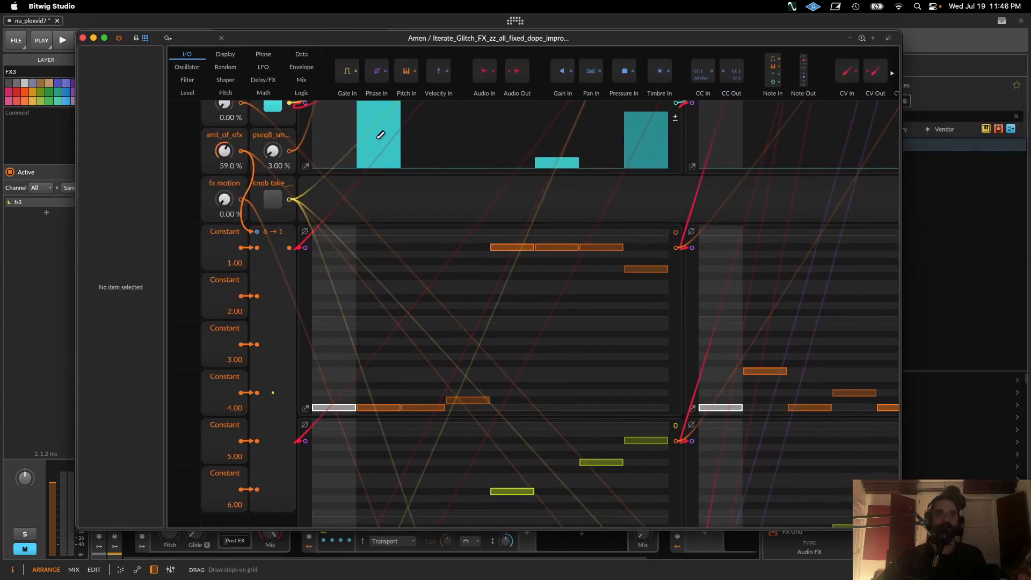
scroll(401, 251, down, 5)
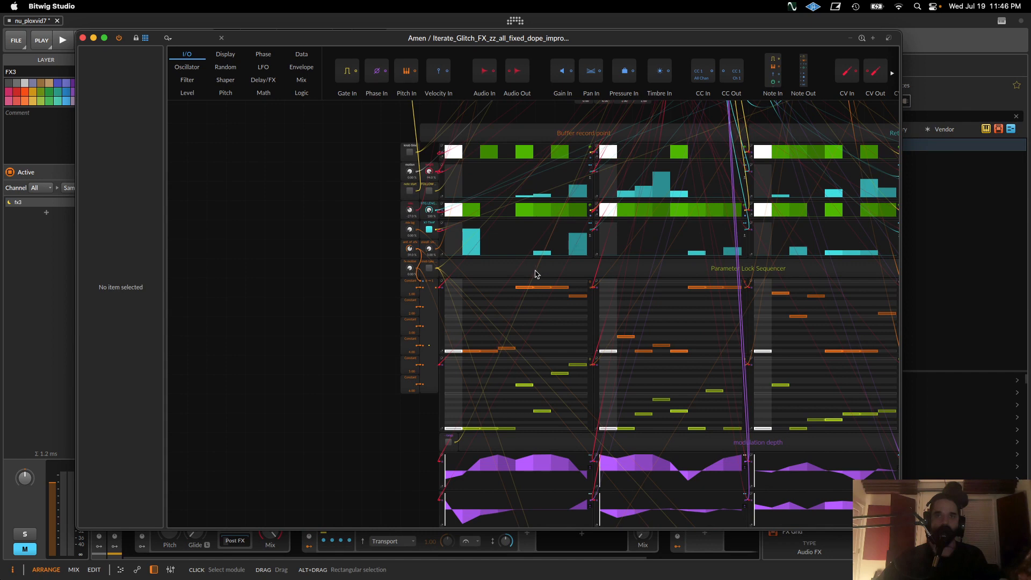
scroll(535, 274, down, 2)
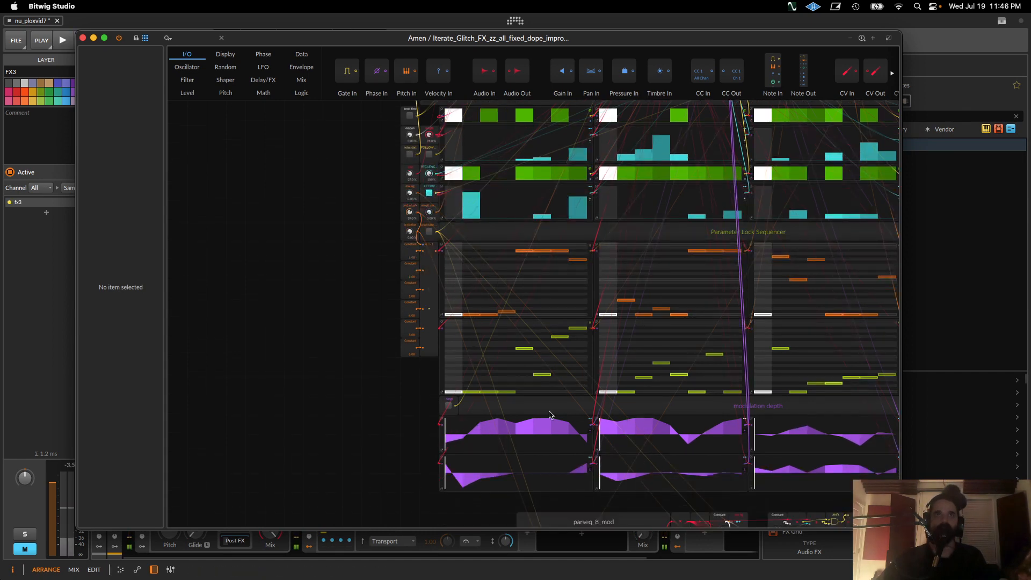
scroll(531, 405, up, 1)
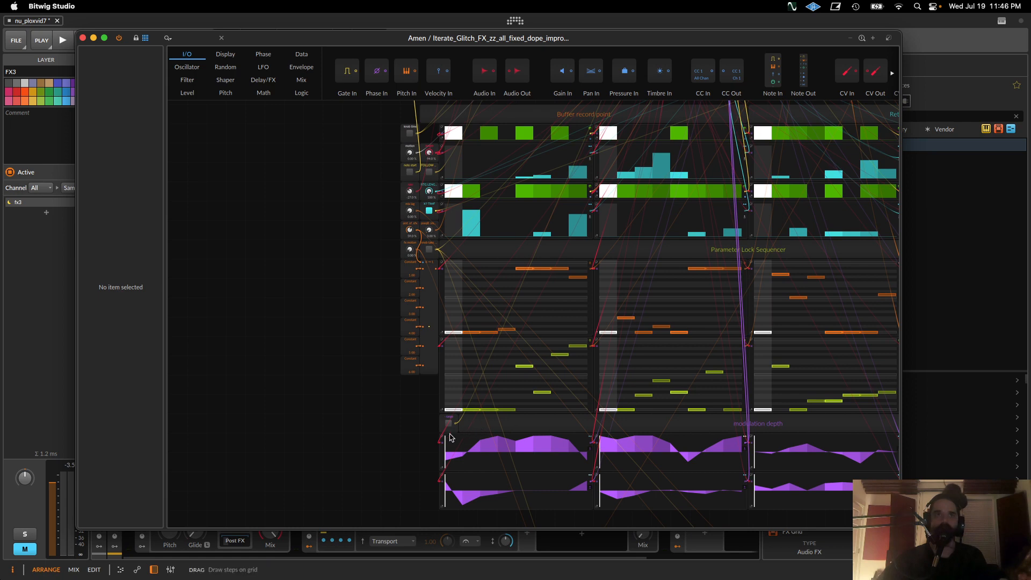
scroll(449, 437, up, 5)
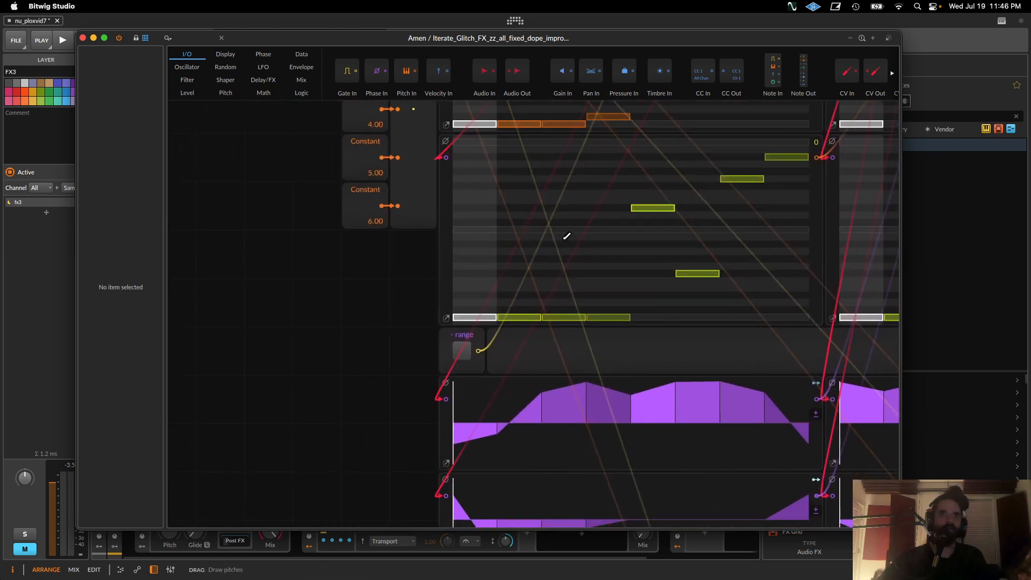
scroll(567, 235, down, 5)
key(space)
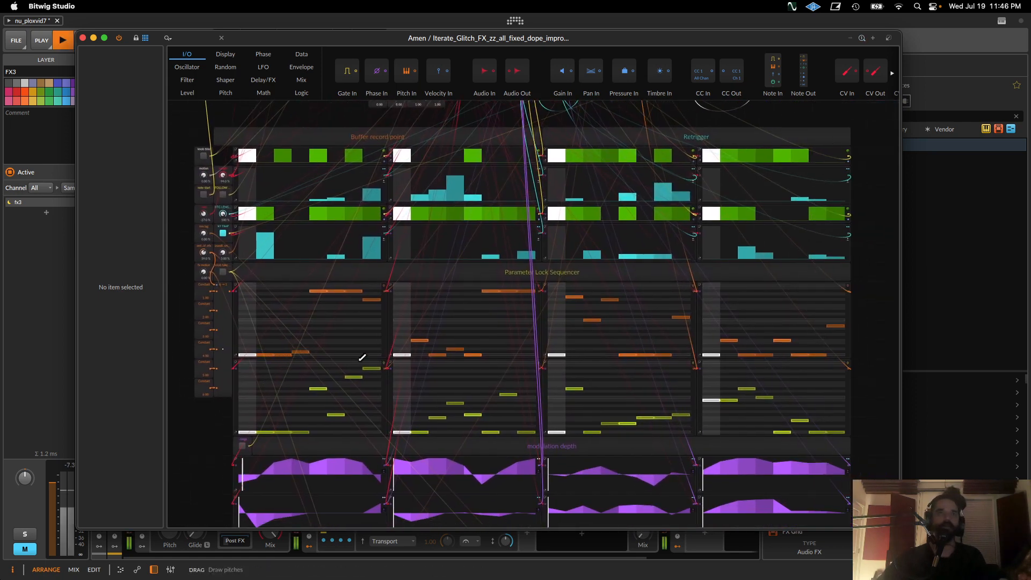
key(space)
drag(381, 354, 443, 376)
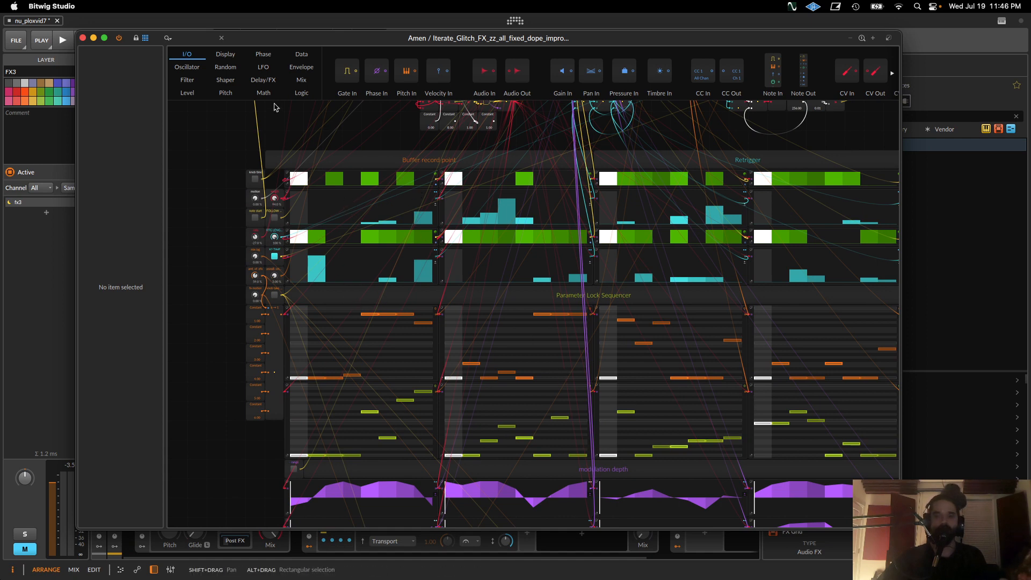
Move the patch window aside and inspect the devices in the FX3, FX4 and FX5 layers of FX_SELECTOR.
drag(241, 39, 896, 112)
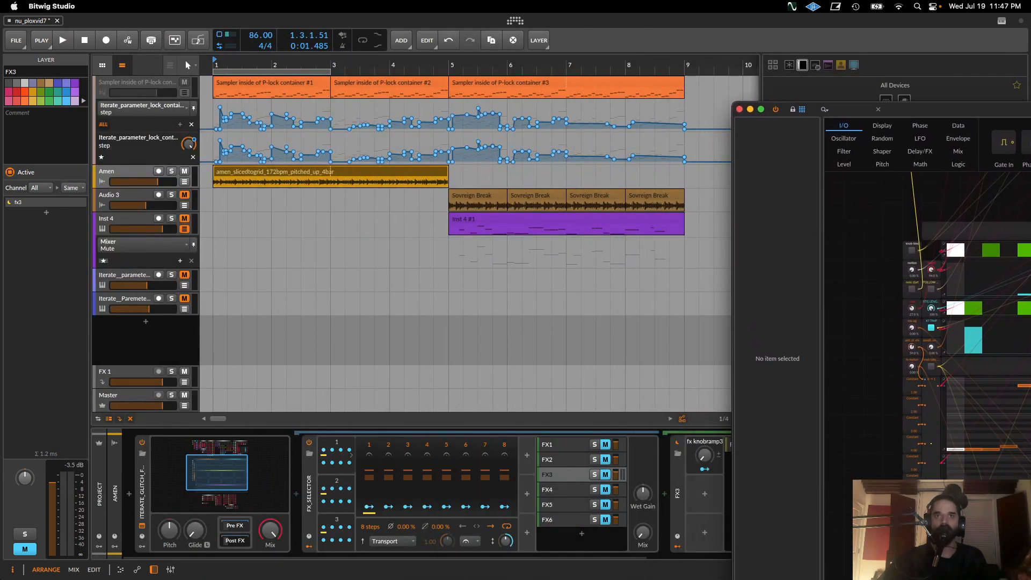
drag(543, 558, 680, 553)
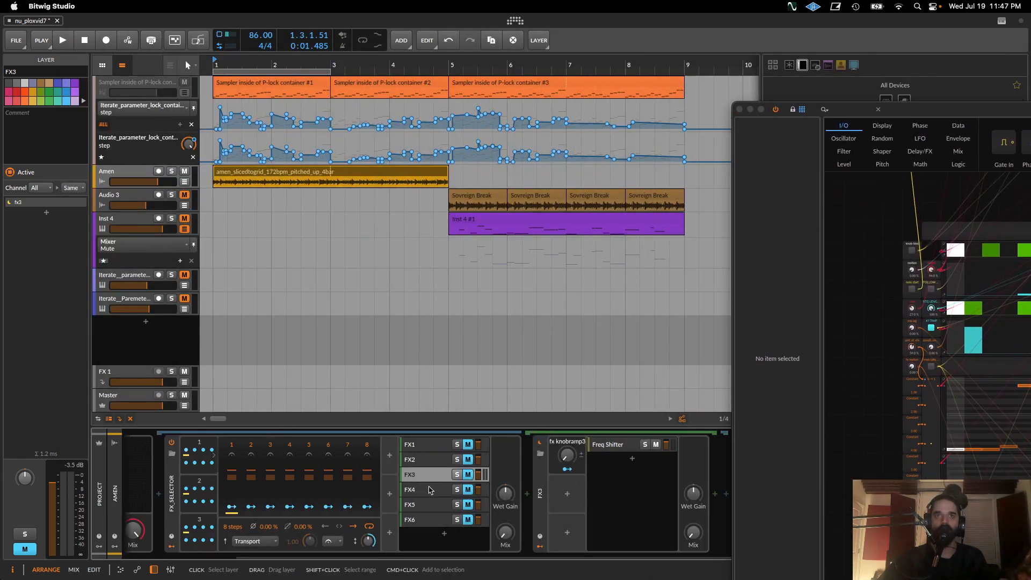
click(429, 488)
click(537, 505)
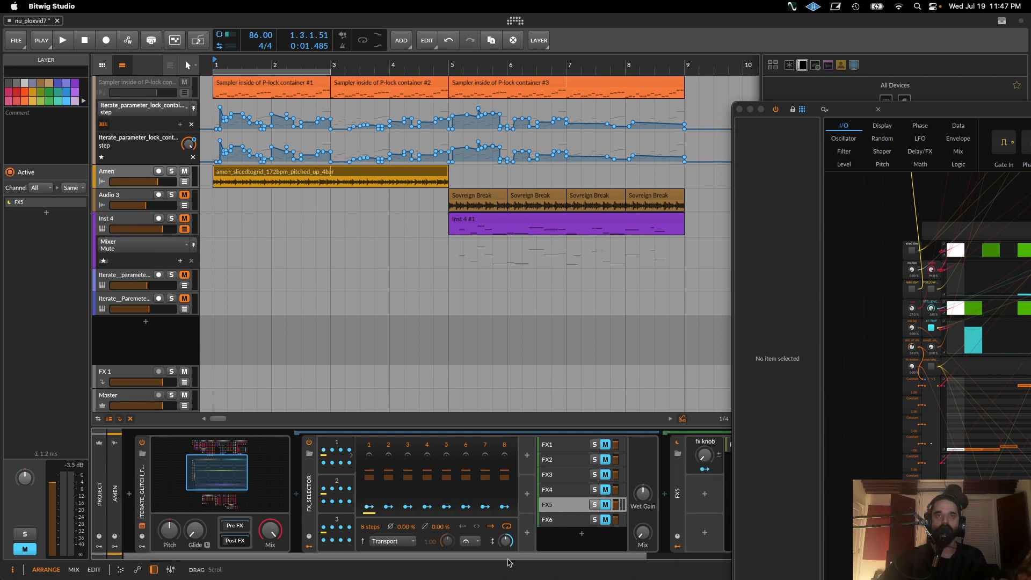
drag(508, 556, 533, 556)
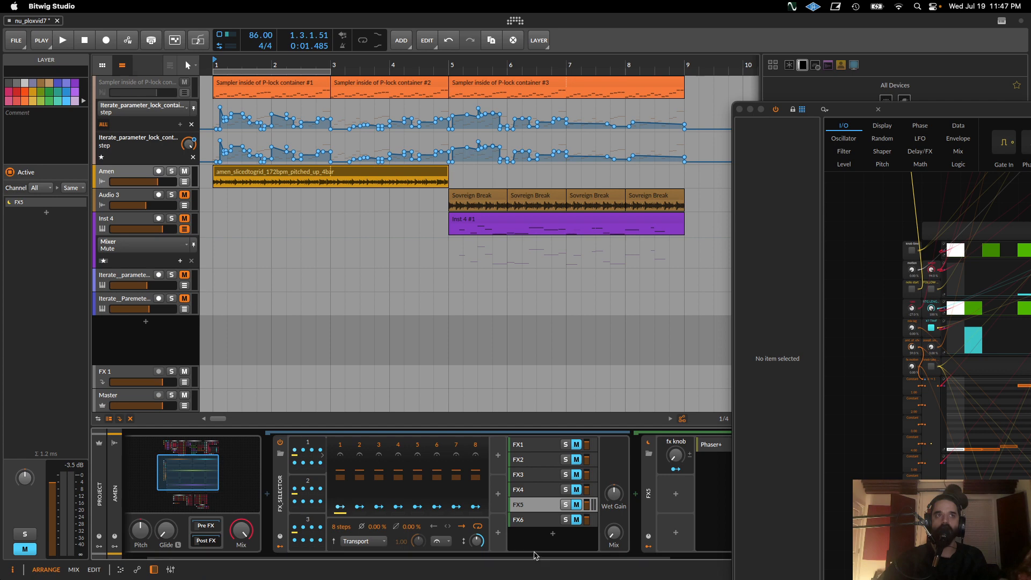
Bring the patch window back into full view and draw varied step values across the first three upper blue lanes during playback.
drag(933, 109, 344, 33)
key(space)
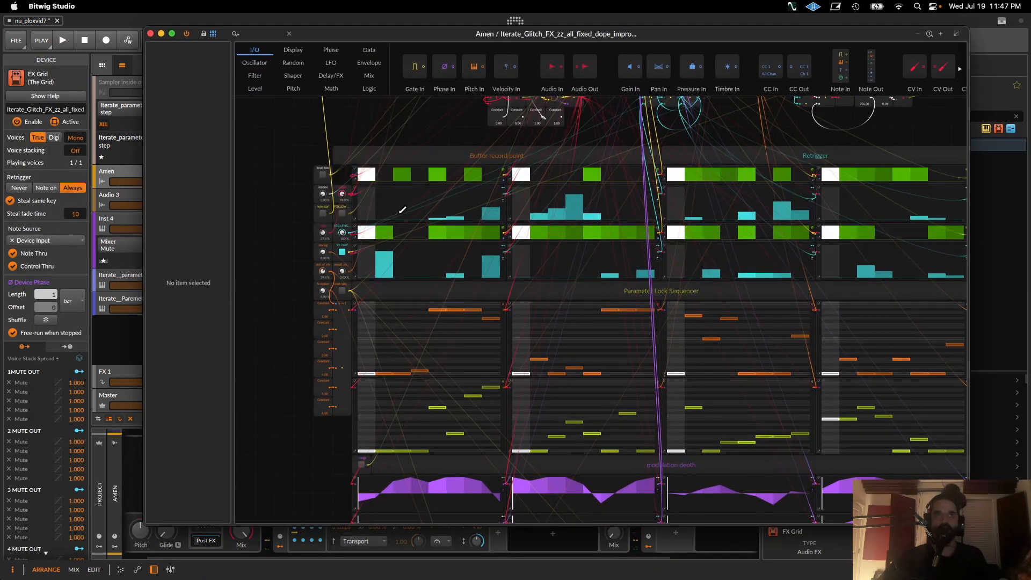
key(space)
key(space)
mouse_move(401, 206)
mouse_down()
mouse_move(478, 215)
mouse_move(751, 193)
mouse_move(729, 199)
mouse_up()
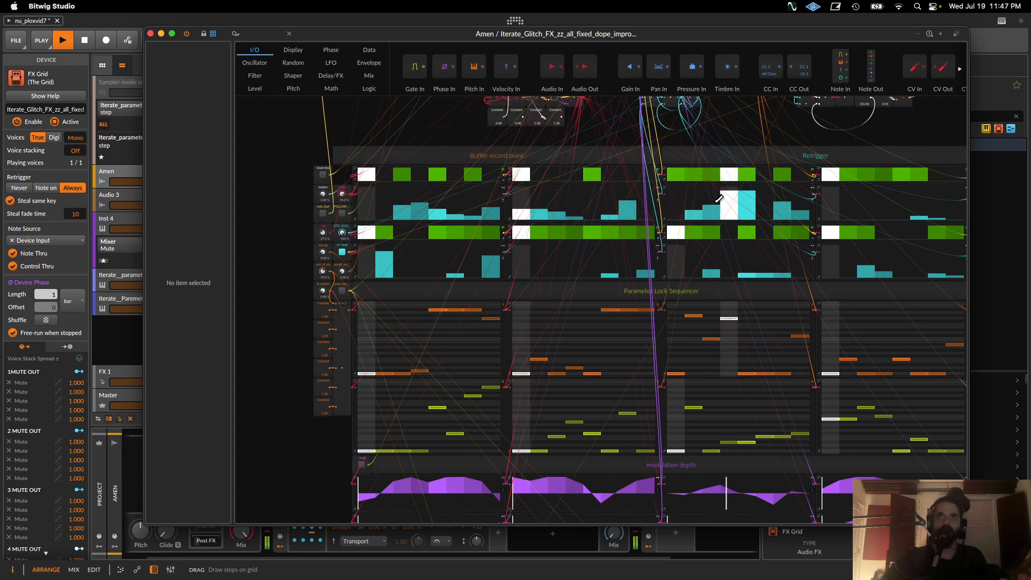
Lower every step in the first three upper blue lanes to zero.
mouse_move(751, 218)
mouse_down()
mouse_move(796, 228)
mouse_move(704, 218)
mouse_up()
key(space)
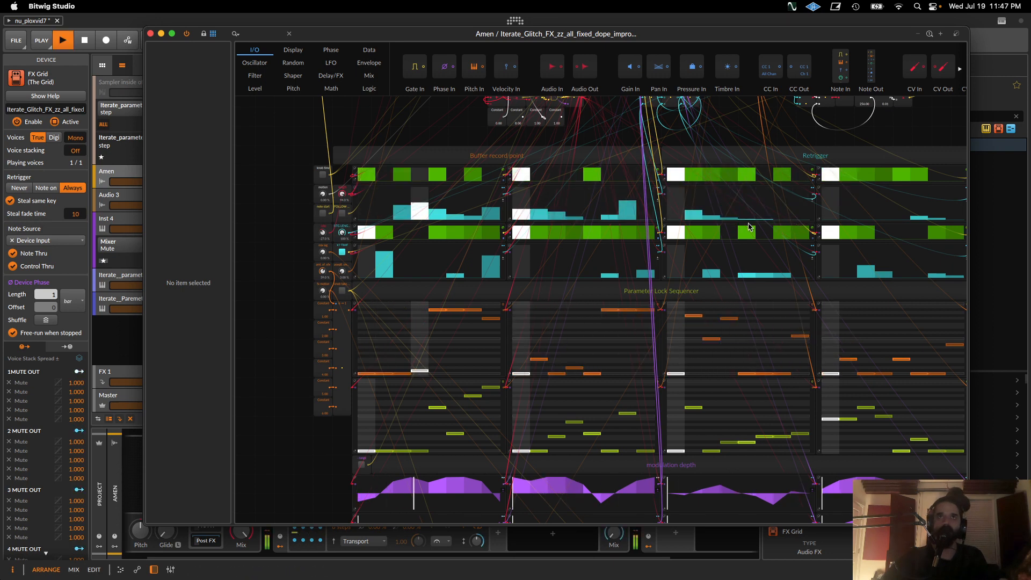
drag(447, 212, 422, 223)
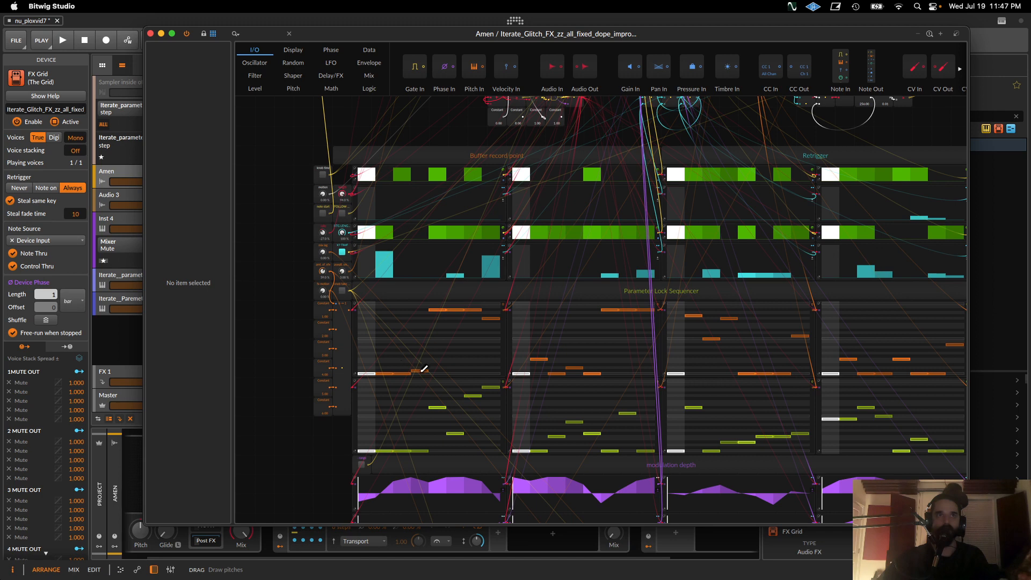
Level the first orange Parameter Lock Sequencer lane at its lowest pitch, play it, and raise all its steps evenly in small increments.
drag(424, 369, 454, 371)
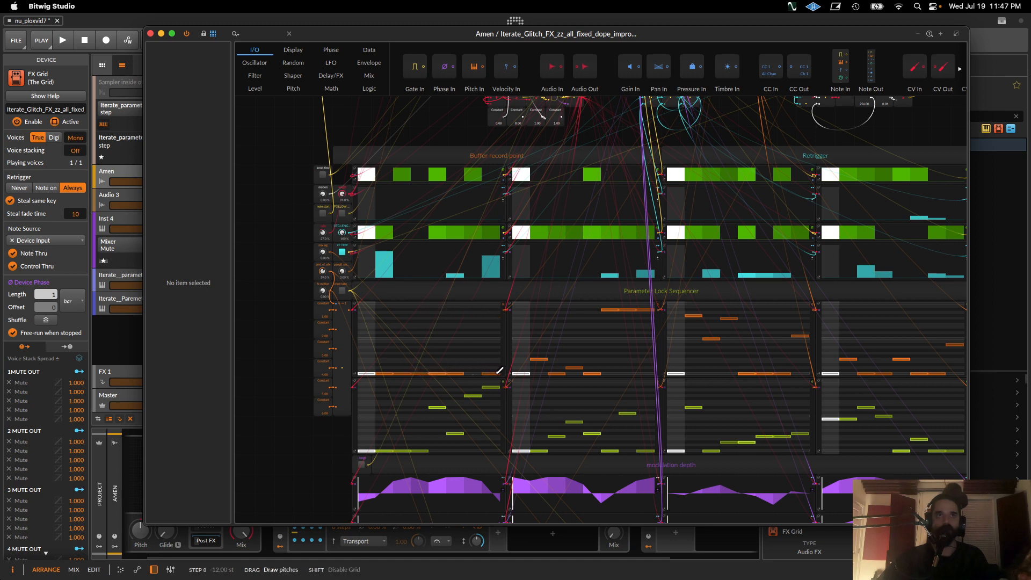
key(space)
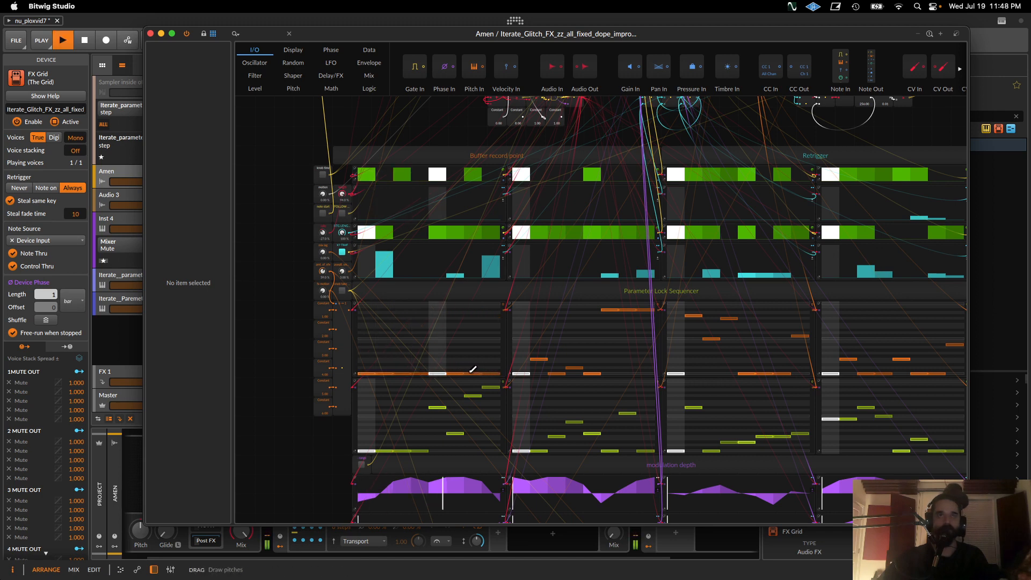
key(space)
drag(495, 370, 408, 370)
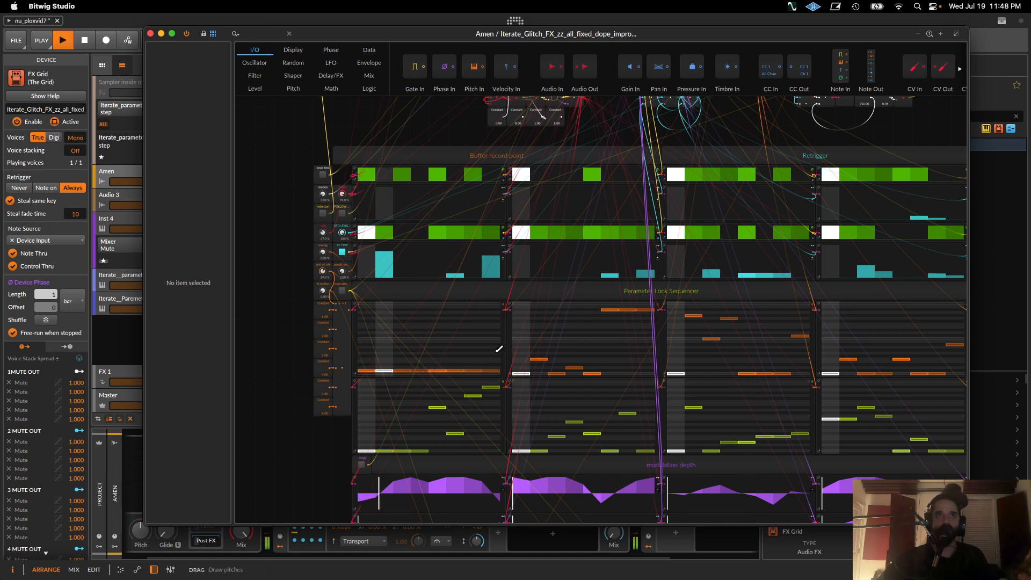
drag(369, 369, 386, 366)
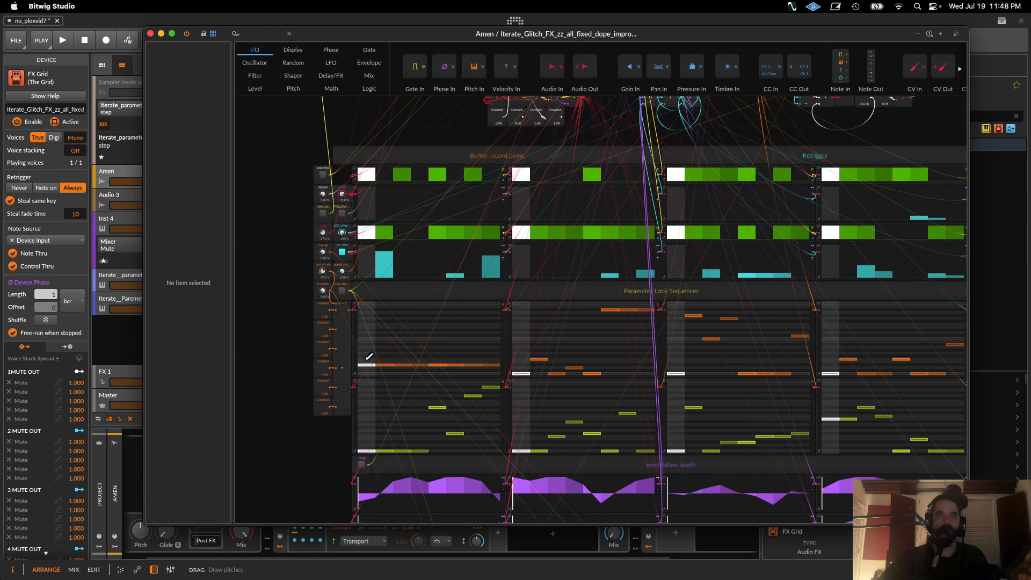
Redraw the first orange lane with varied pitches: the first three steps near the top and the fourth to sixth descending.
mouse_move(368, 345)
mouse_down()
mouse_move(431, 336)
mouse_move(471, 313)
mouse_move(497, 323)
mouse_up()
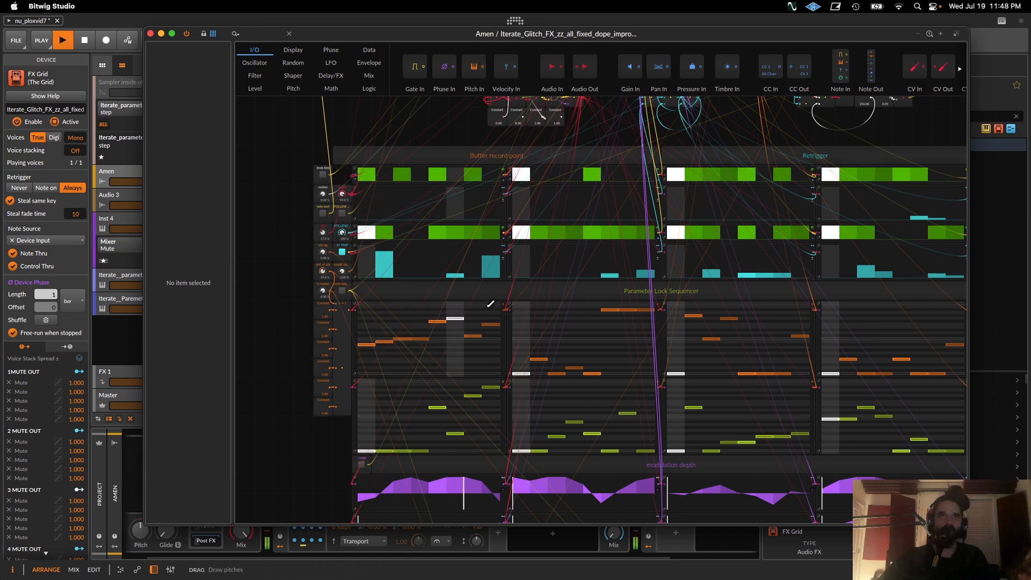
drag(407, 310, 371, 307)
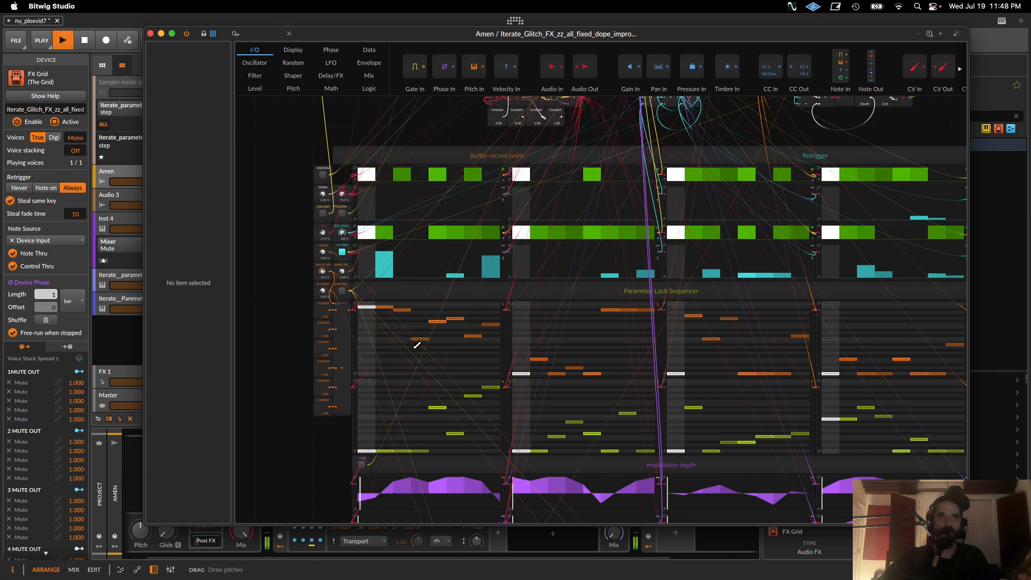
drag(417, 345, 456, 373)
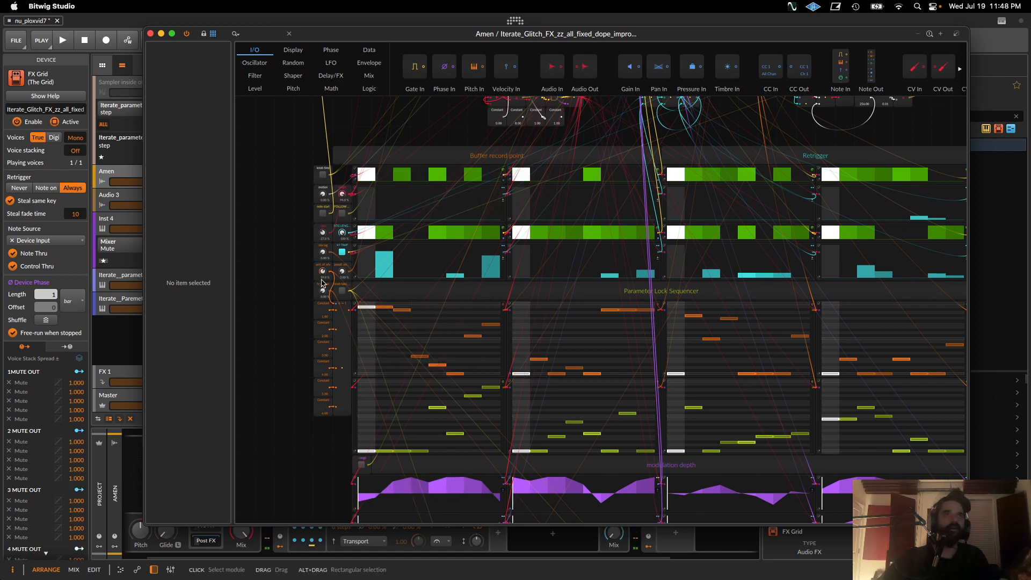
Check the amt_of_efx knob close up, then draw values on the third, fourth and sixth steps of the first upper blue lane.
scroll(322, 283, up, 5)
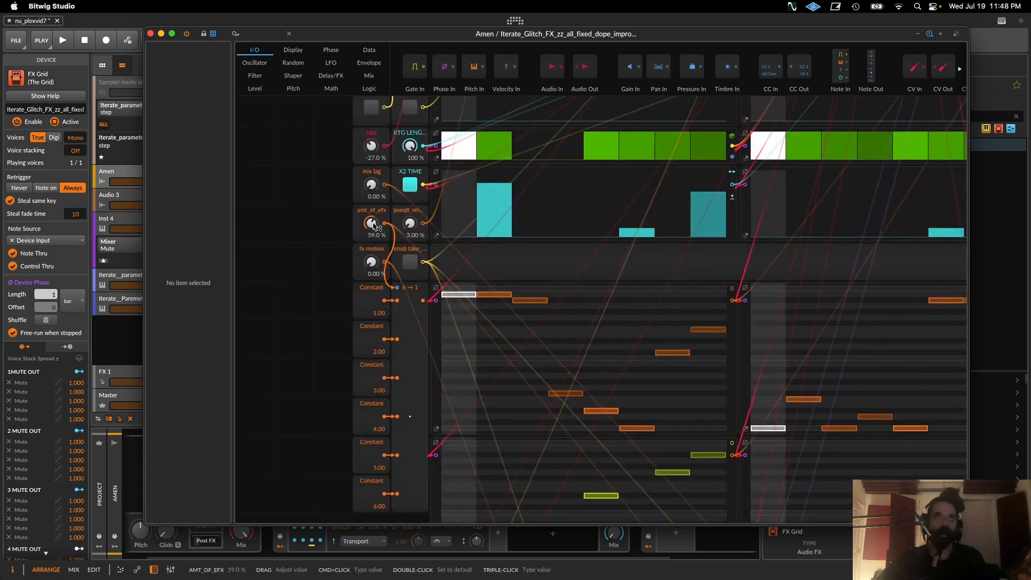
scroll(586, 257, down, 6)
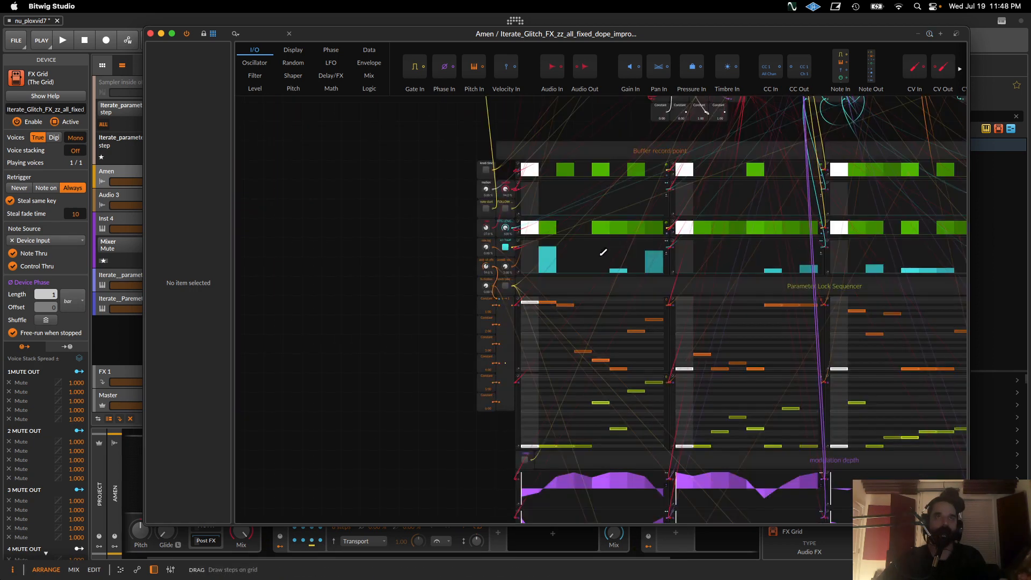
key(space)
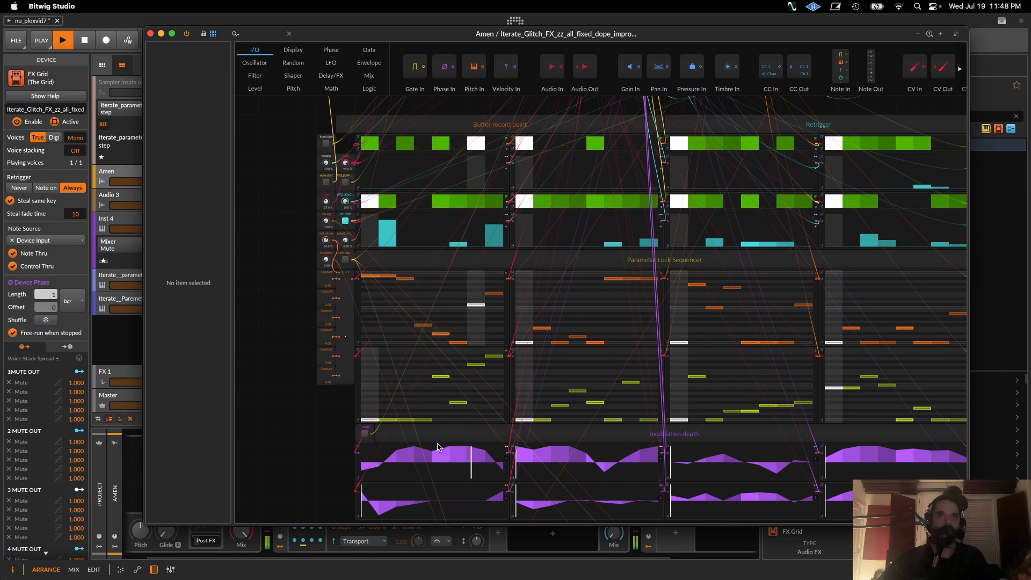
key(space)
click(402, 181)
drag(405, 177, 456, 180)
key(space)
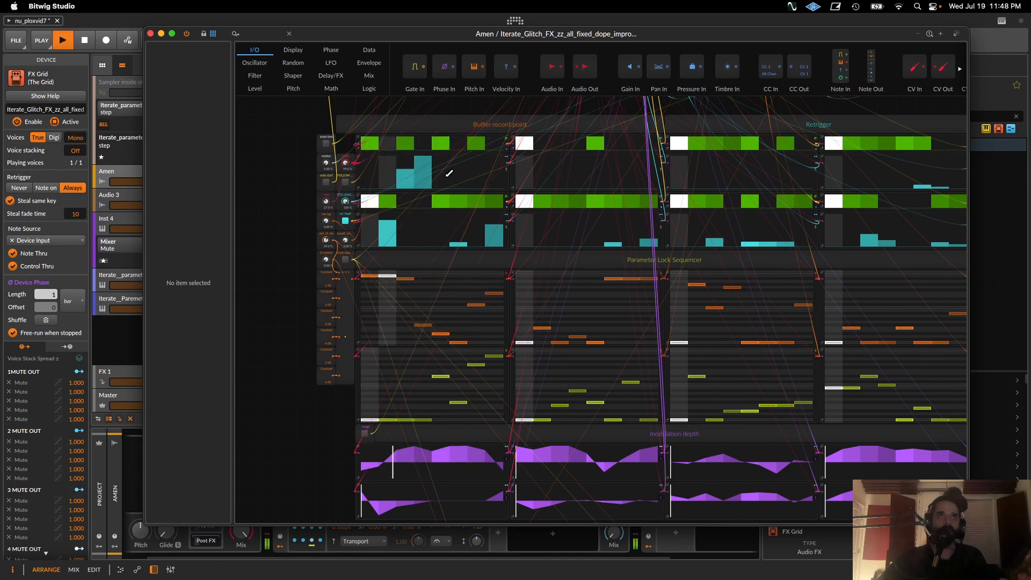
Raise the first two steps of the second upper blue lane and level steps three to five of the second orange lane higher.
drag(524, 182, 543, 159)
drag(558, 319, 597, 320)
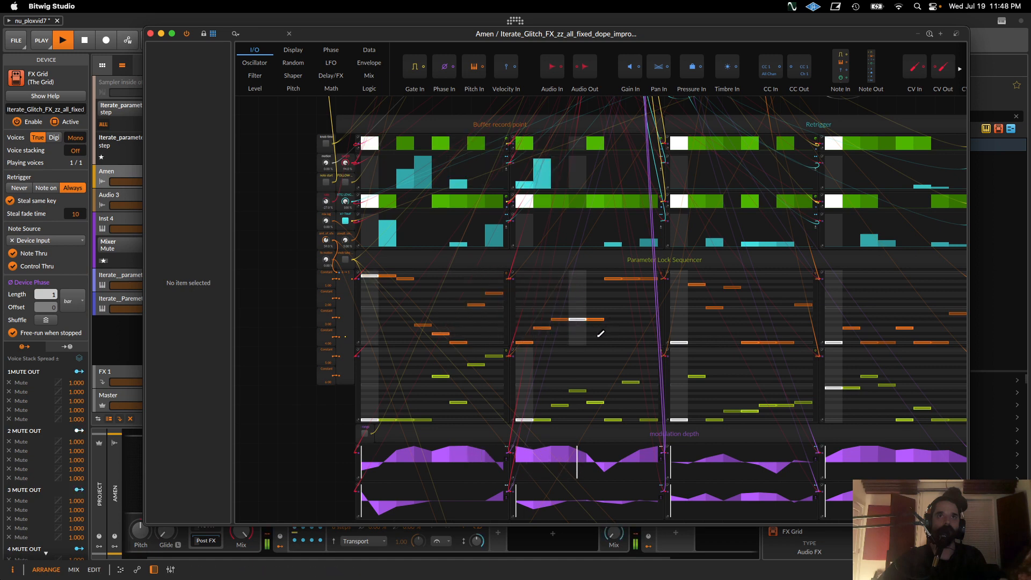
key(space)
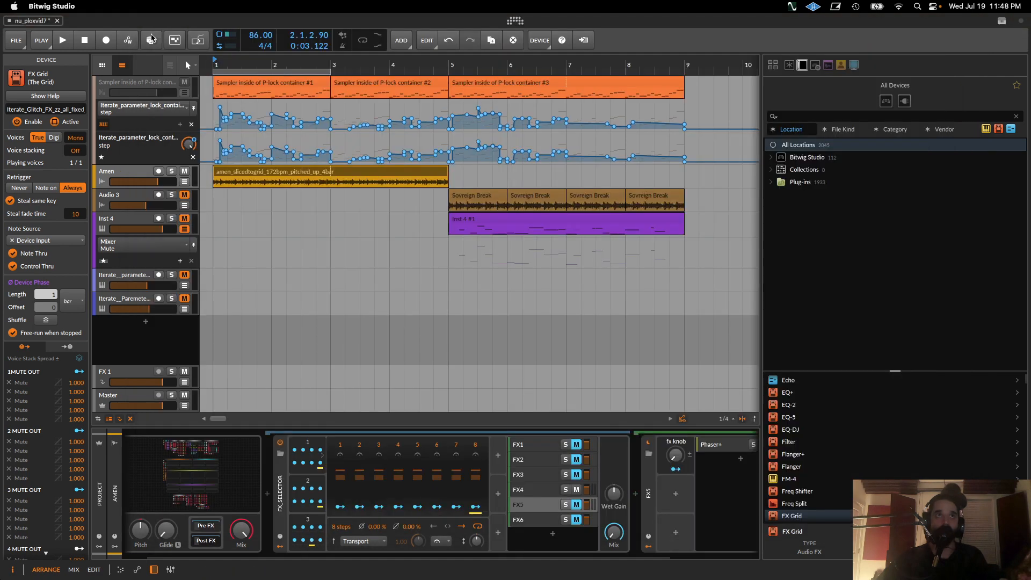
With the patch window closed, deactivate the Amen track and unmute the Audio 3 track instead.
click(151, 34)
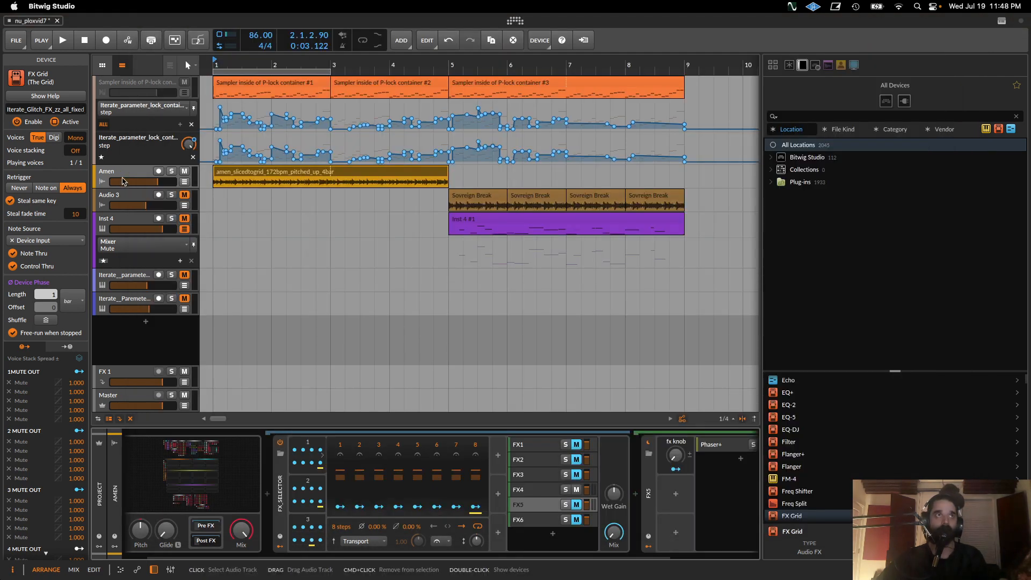
click(121, 176)
key(alt+a)
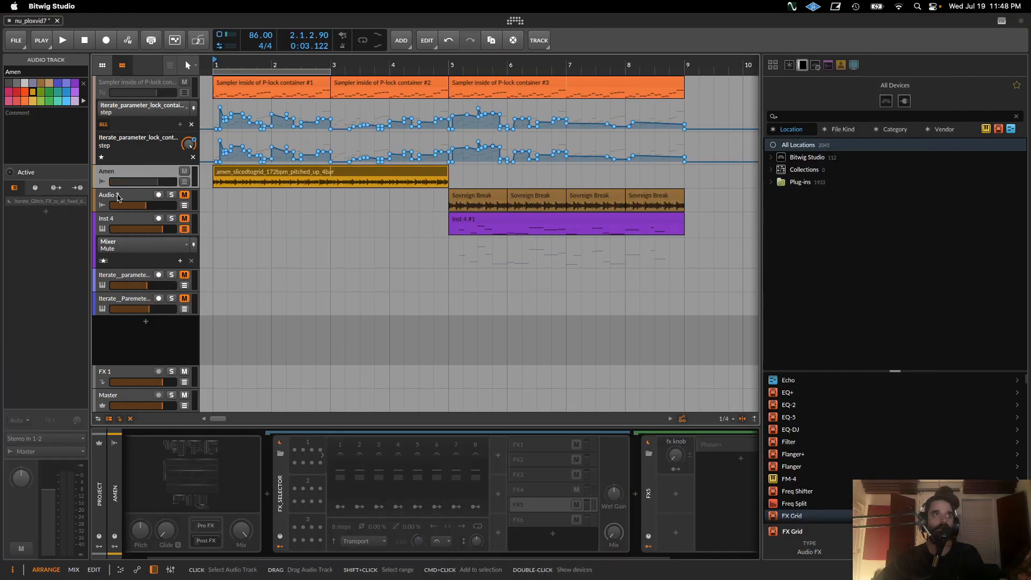
click(122, 195)
click(184, 195)
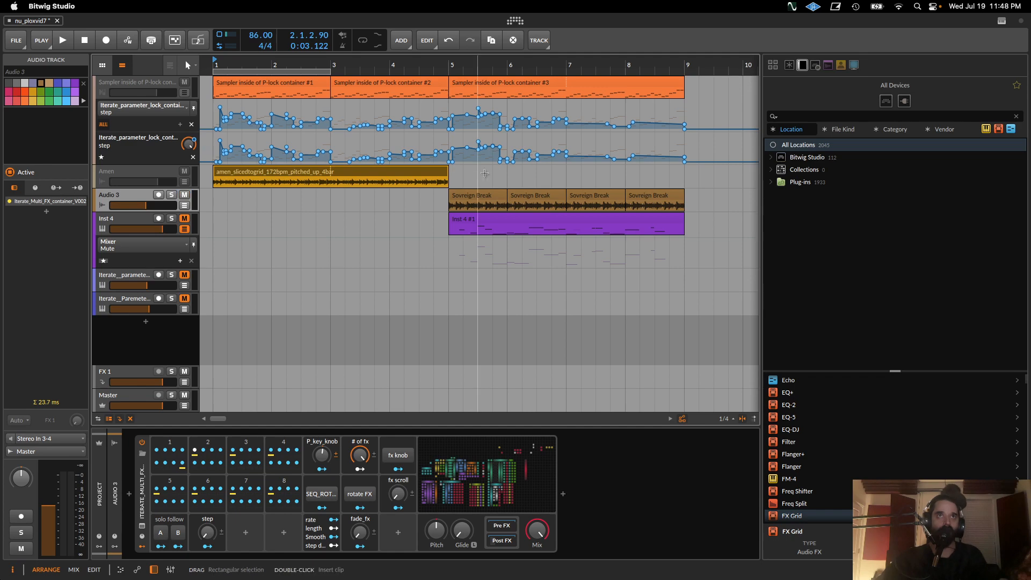
Show the Post FX chain of Audio 3, play the Sovreign Break clips from bar 5 and expand Audio 3's automation lane.
click(473, 196)
click(499, 541)
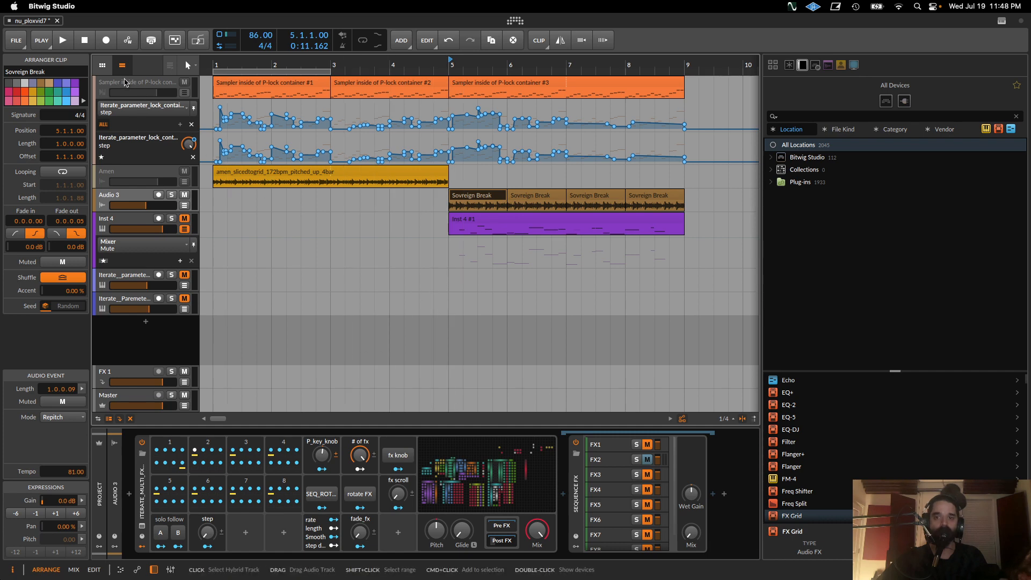
key(space)
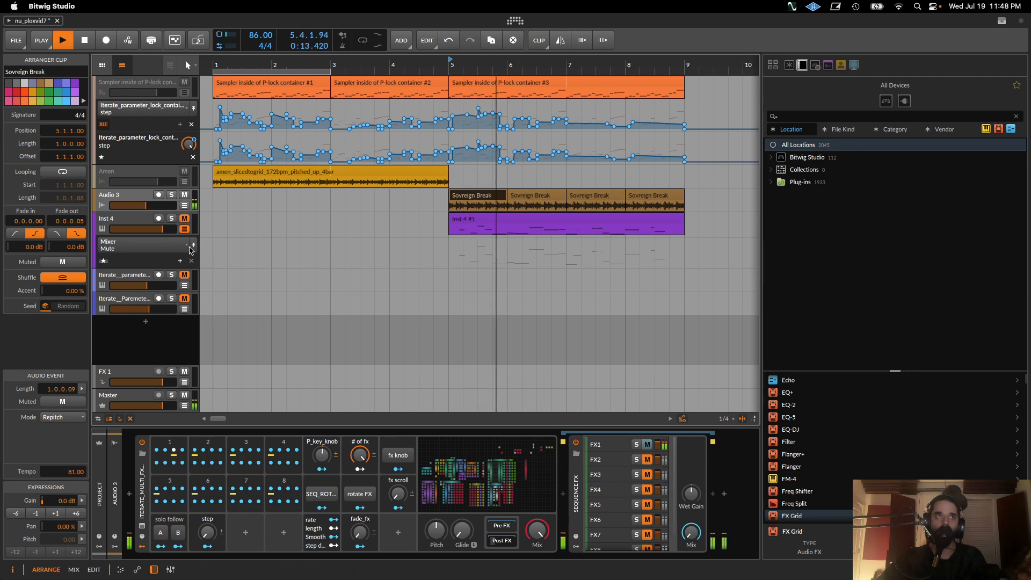
click(184, 205)
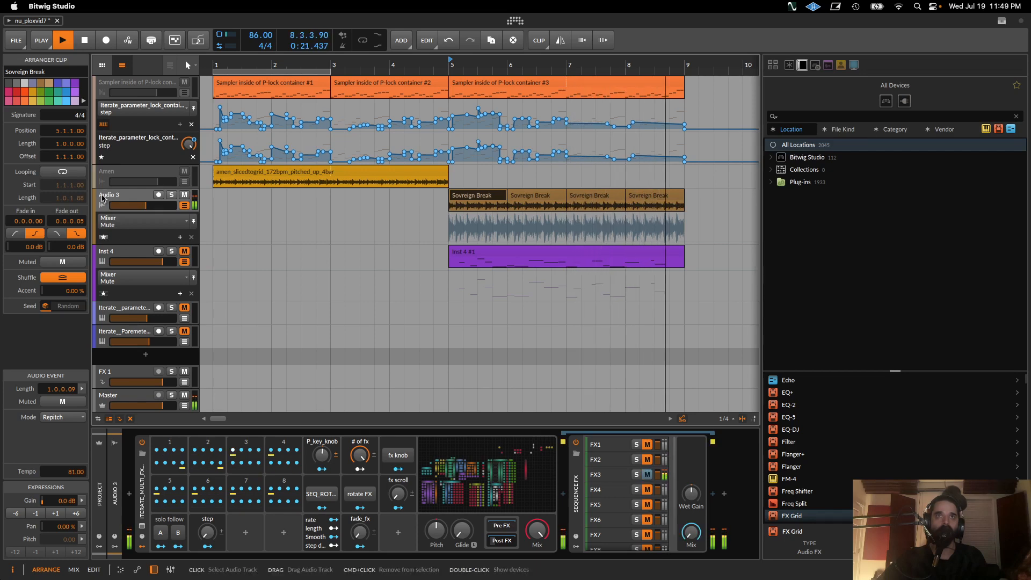
key(space)
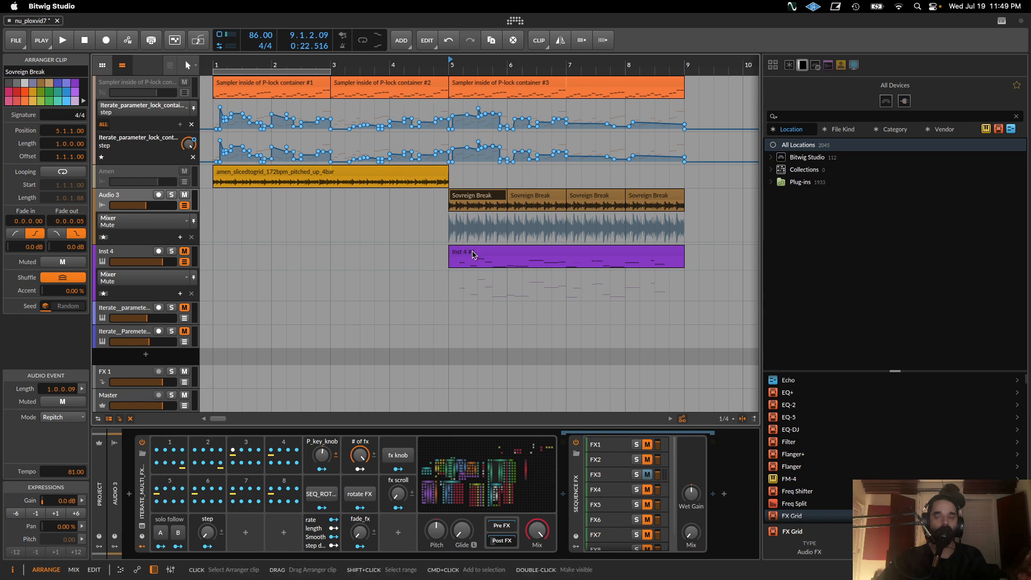
On Audio 3's multi-FX container, set P_key_knob to -100 % and audition it with a short playback from bar 5.
click(473, 253)
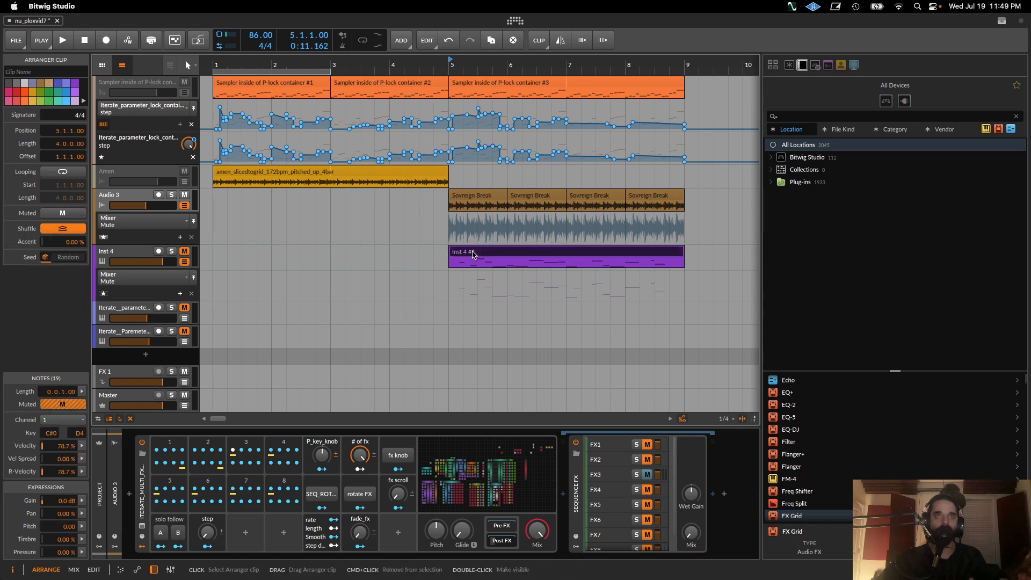
click(118, 197)
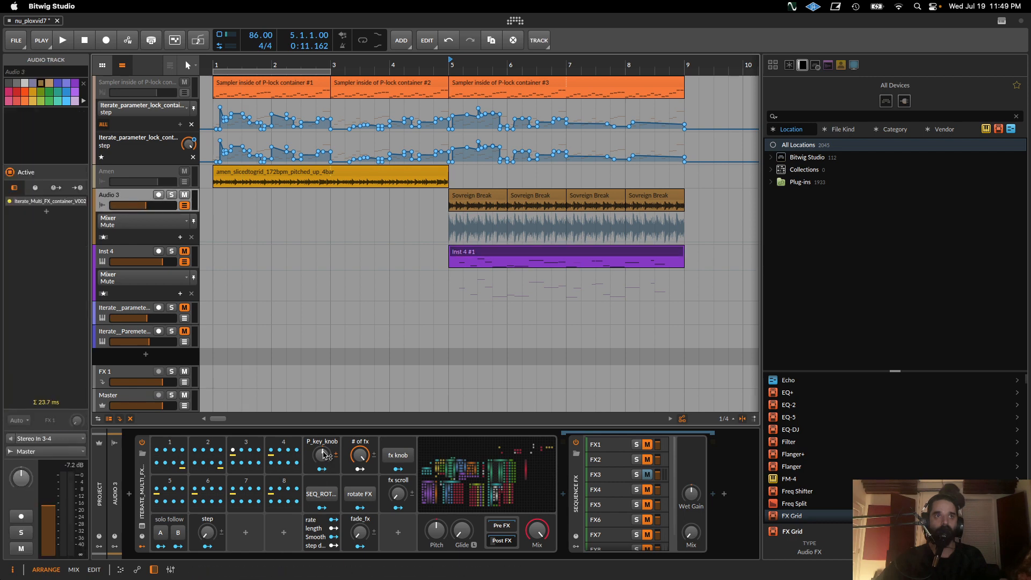
drag(322, 455, 322, 466)
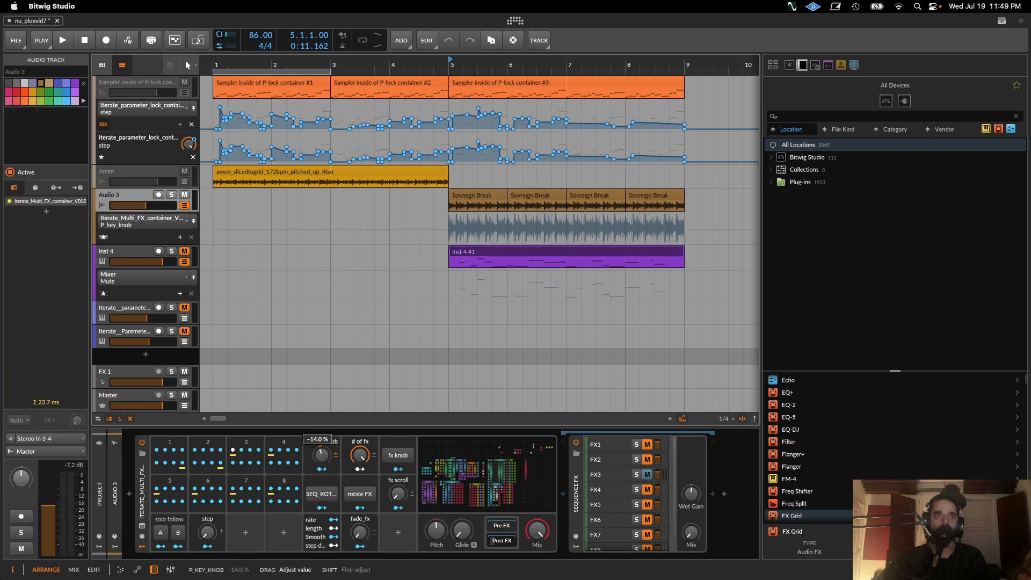
key(space)
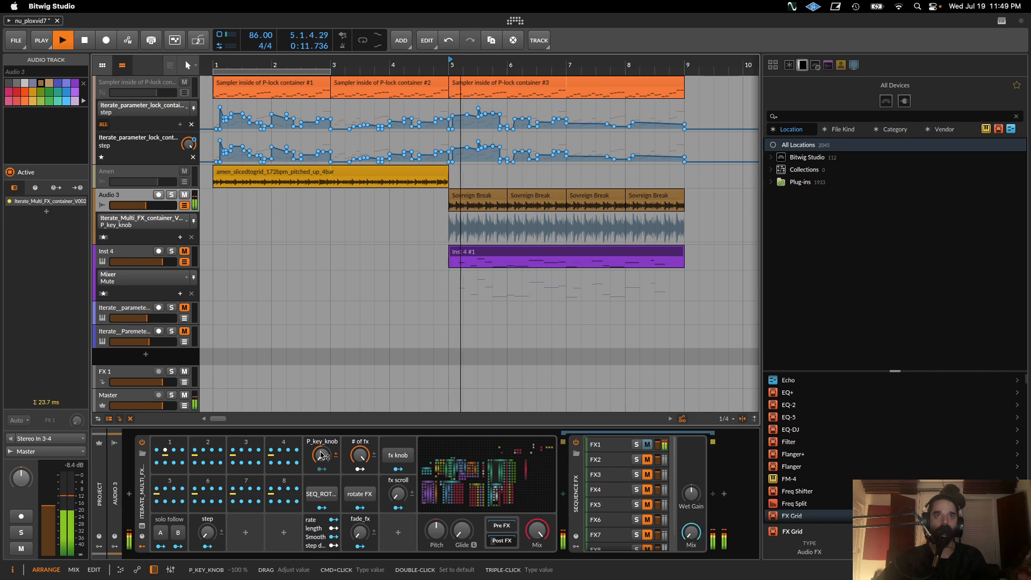
key(space)
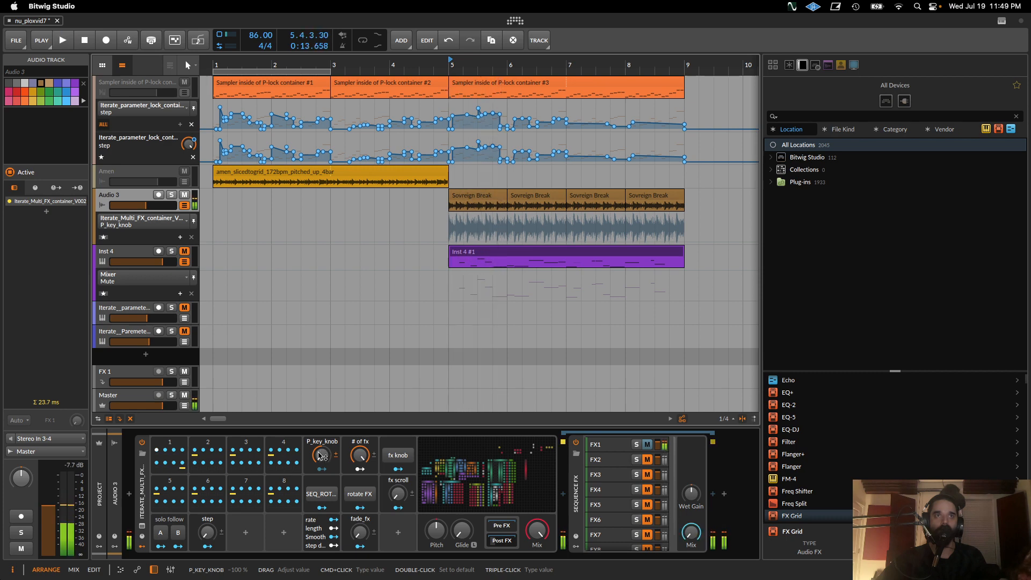
Audition the break with rotate FX switched on, stop playback and switch rotate FX off again.
click(357, 494)
key(space)
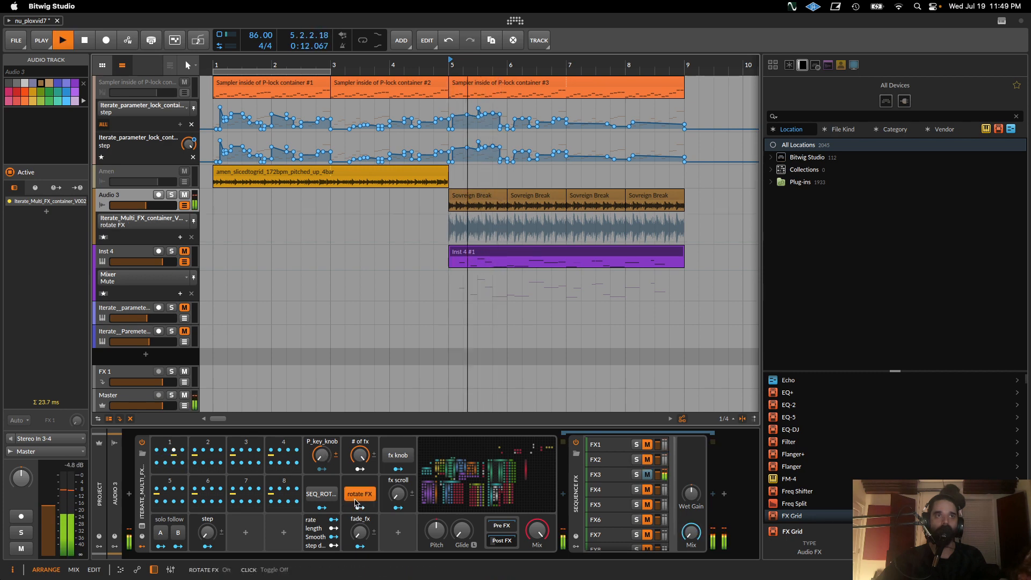
key(space)
click(355, 498)
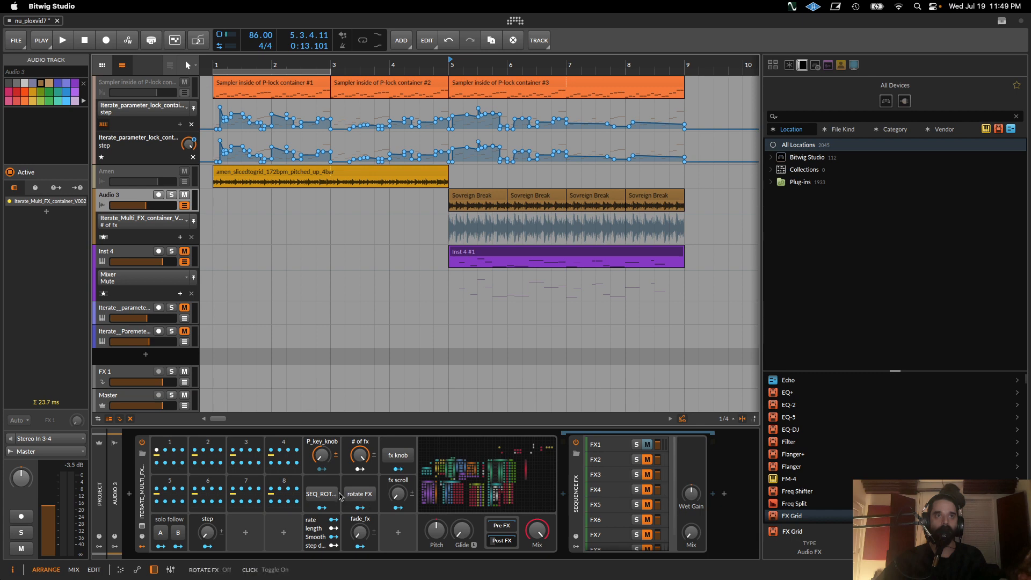
Raise P_key_knob to about 5 %, turn it back down and audition the break briefly.
click(321, 455)
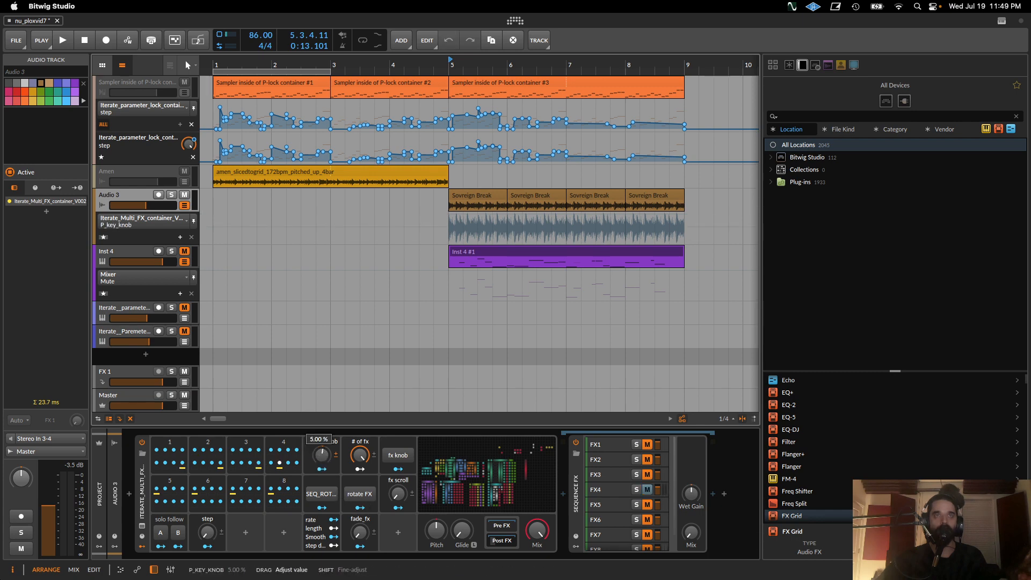
drag(321, 454, 321, 465)
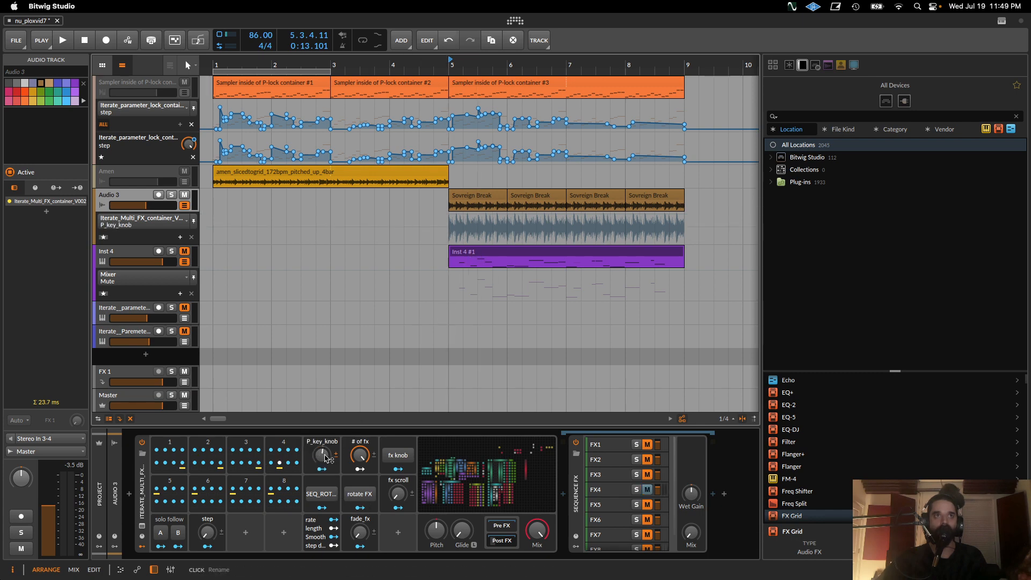
key(space)
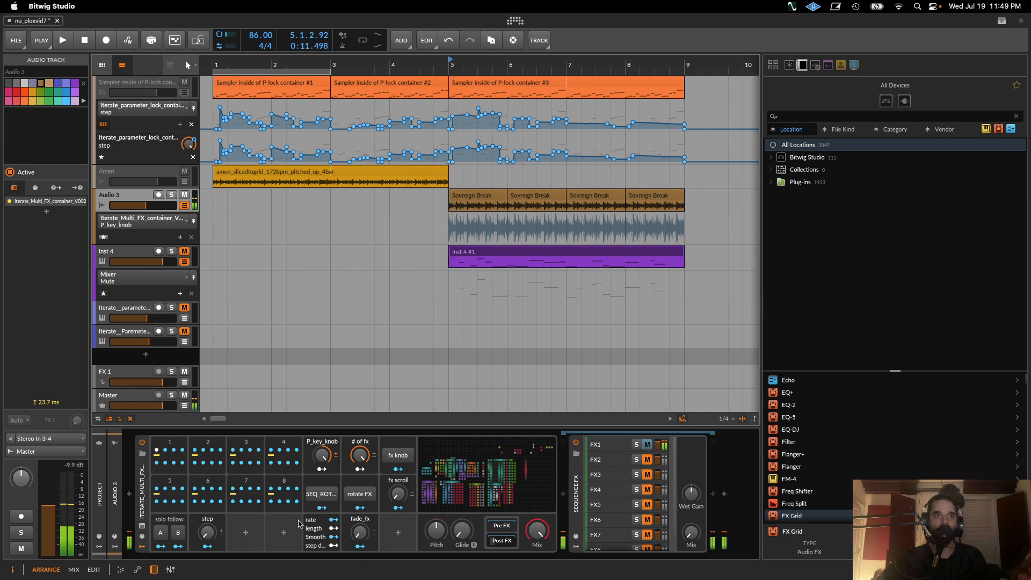
Try the fx scroll knob around 57.5 % while the break plays, then stop playback.
key(space)
click(387, 500)
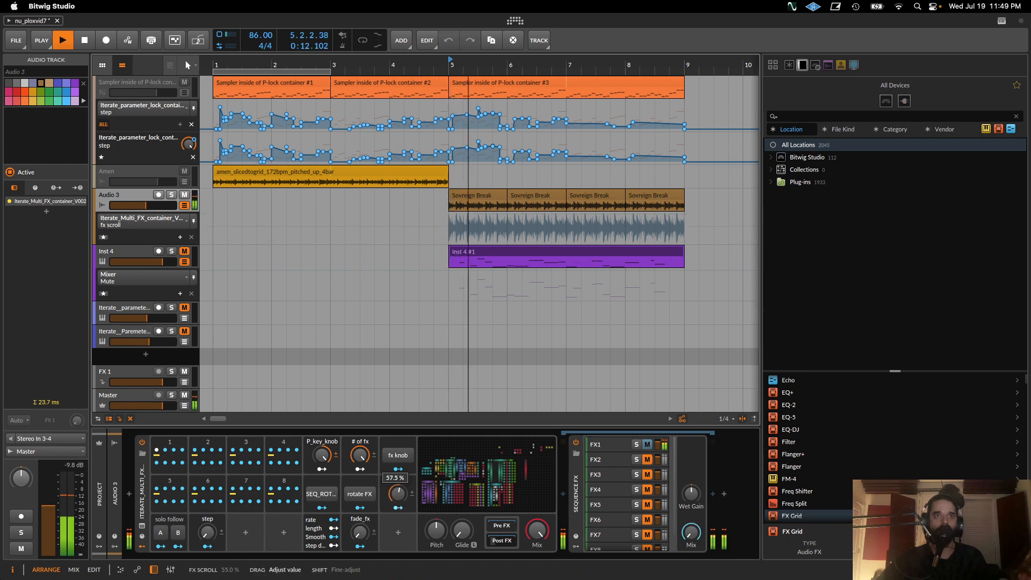
drag(398, 493, 398, 508)
key(space)
Adjust the step knob to about 2 % during playback, stop, and set P_key_knob to about -1 %.
key(space)
mouse_move(207, 531)
mouse_down()
mouse_move(207, 429)
mouse_move(207, 538)
mouse_up()
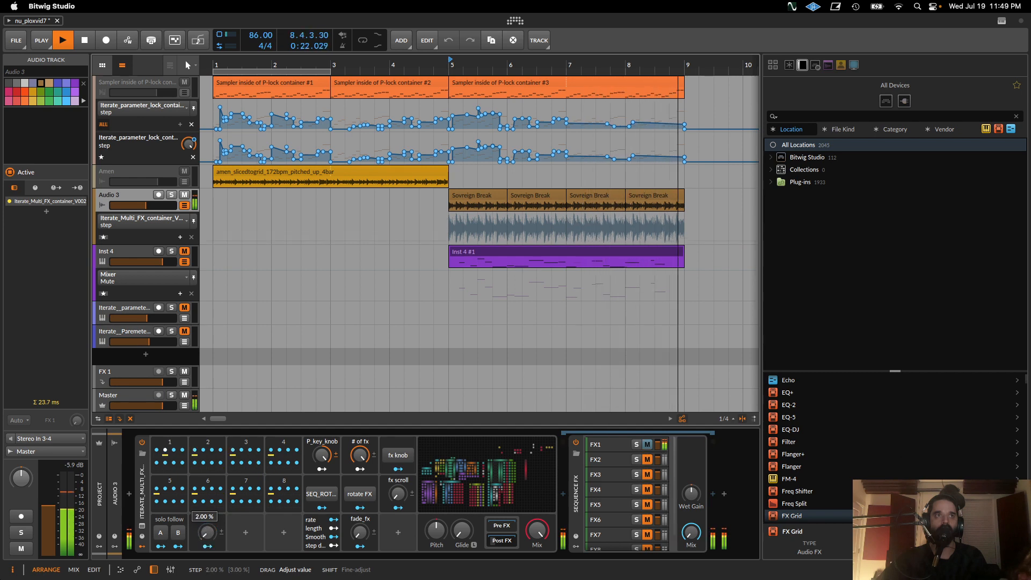
key(space)
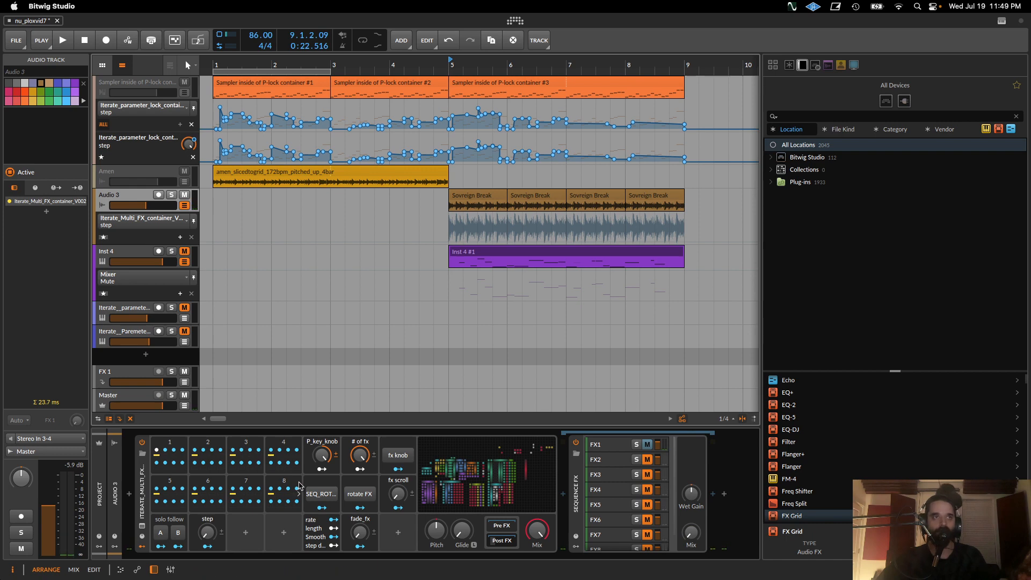
drag(321, 455, 321, 455)
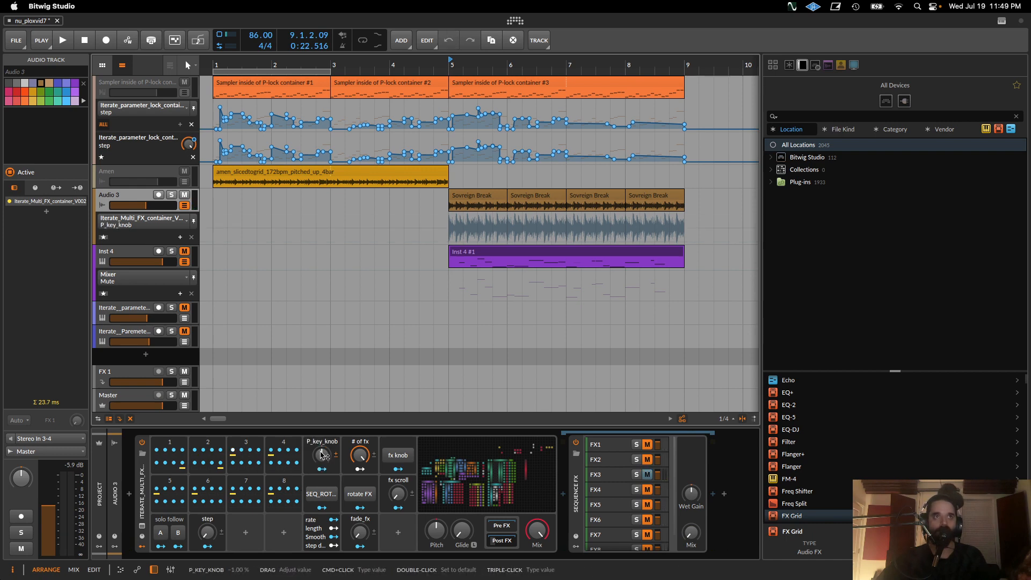
Open the notes of the Inst 4 #1 clip and follow them while the break plays from bar 5.
double_click(473, 254)
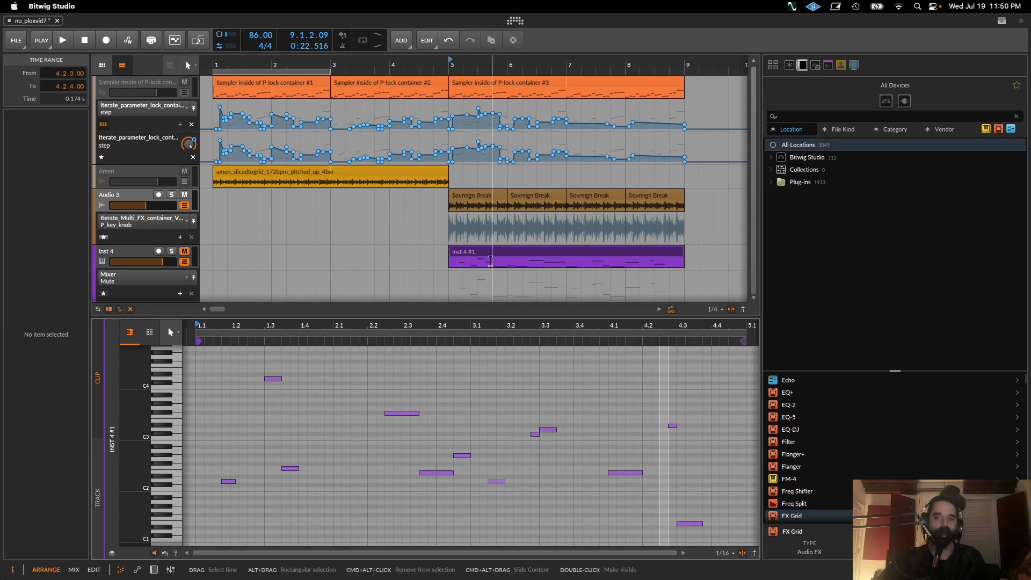
scroll(483, 257, down, 1)
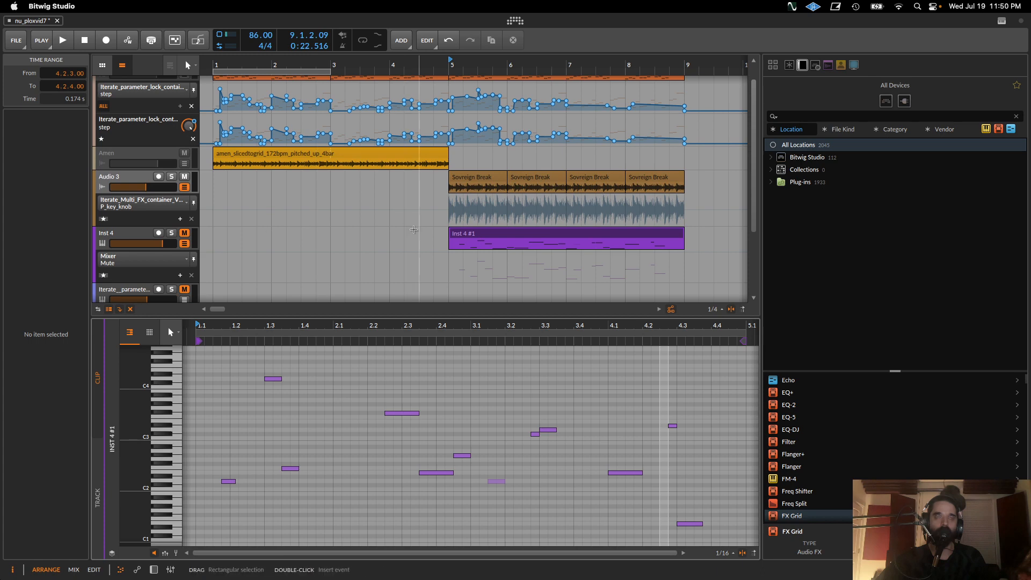
key(space)
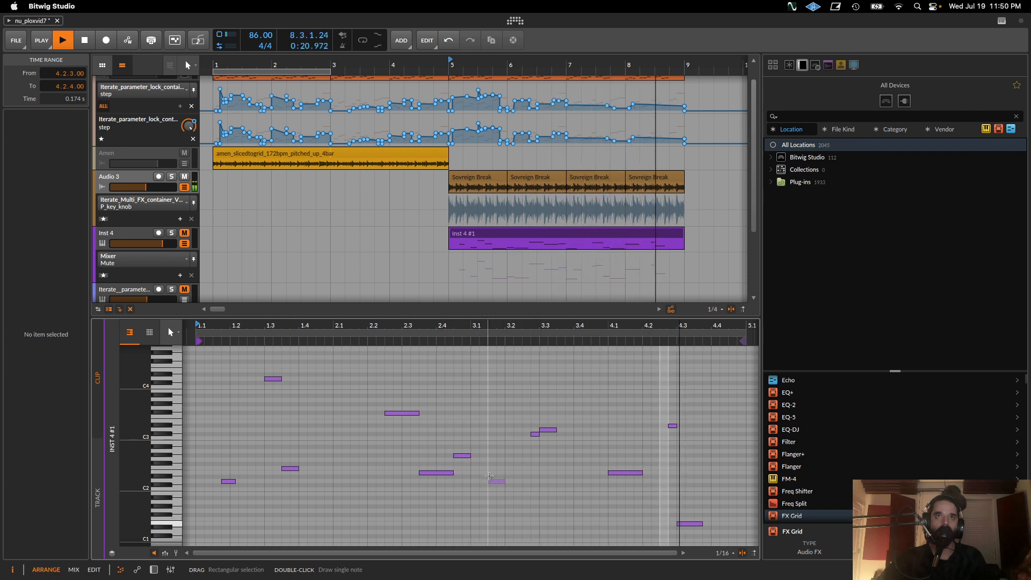
key(space)
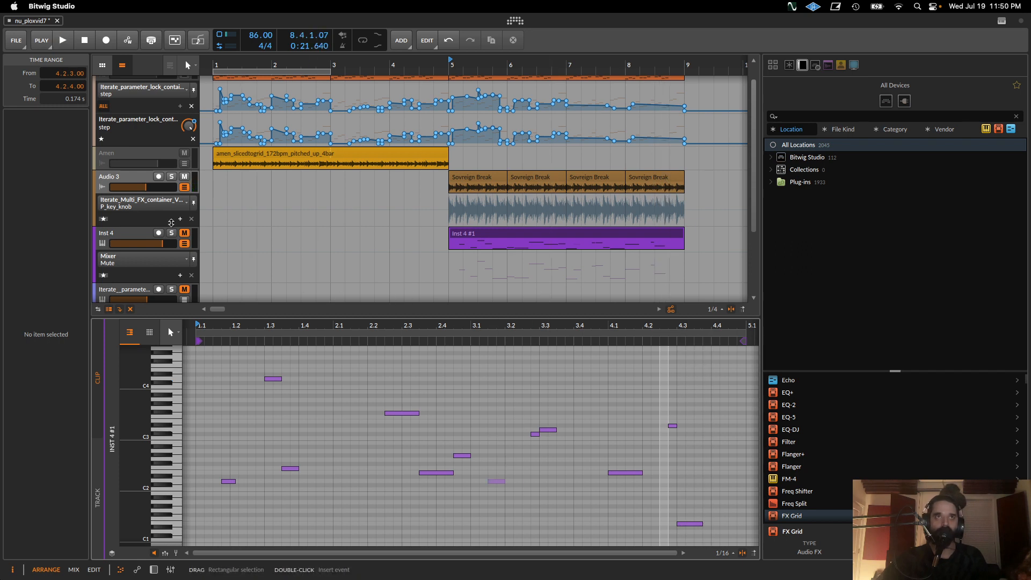
Collapse the Inst 4 track's automation lane and deactivate the track.
click(144, 235)
click(184, 244)
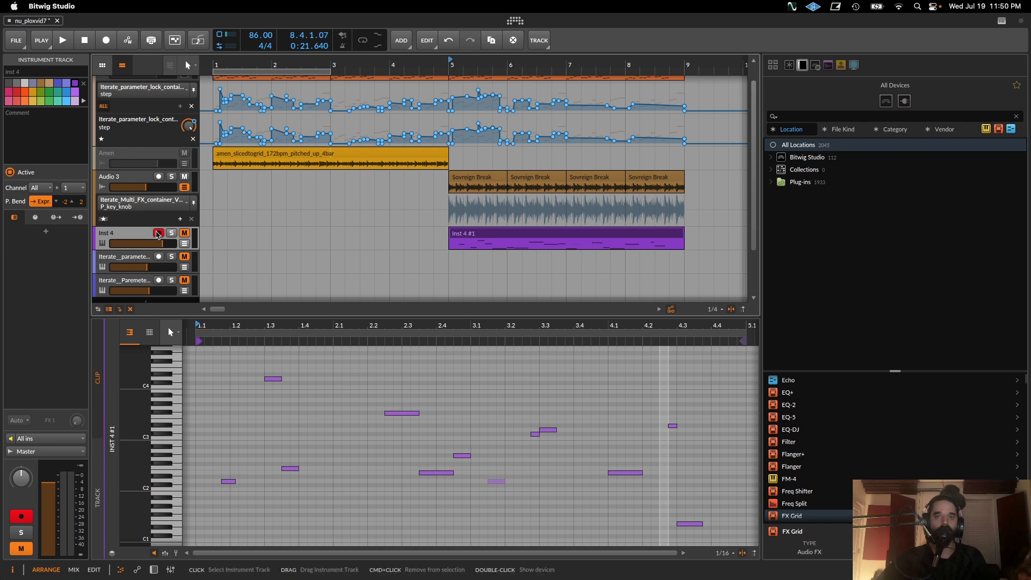
click(158, 232)
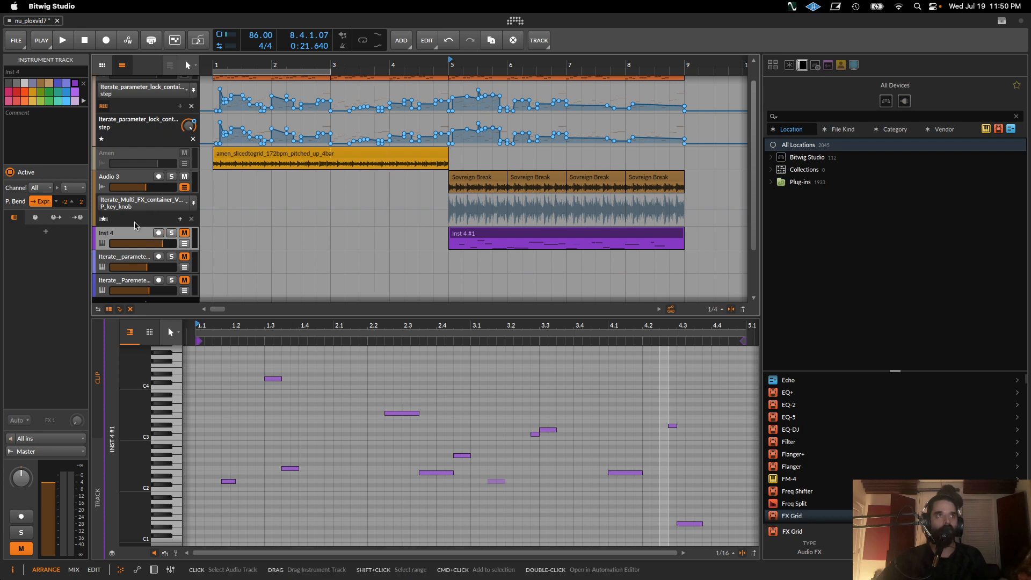
click(126, 237)
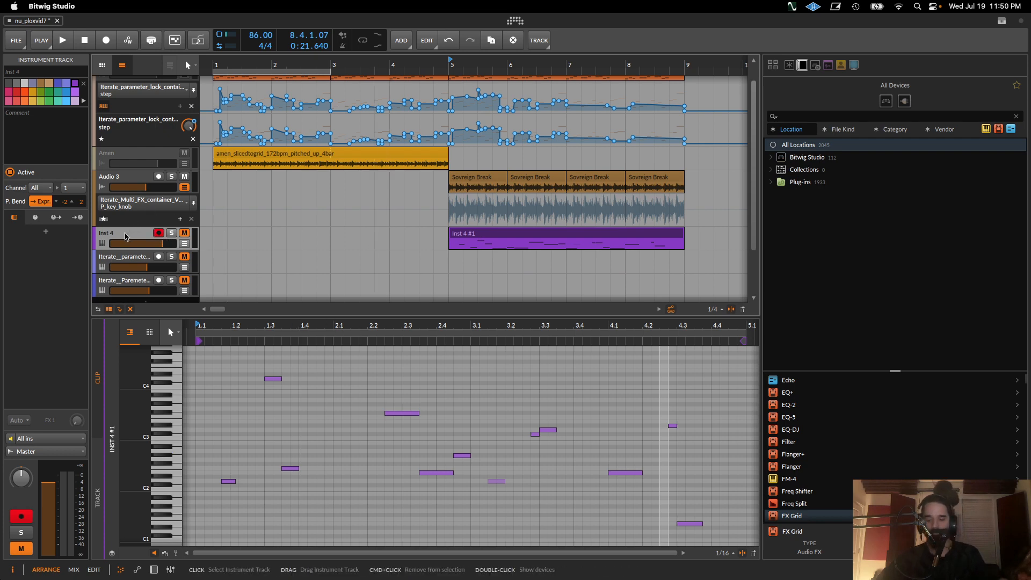
key(alt+a)
Show the device chain of the parameter lock glitch sampler track and disable its SEQUENCE FX layer.
scroll(125, 236, down, 3)
click(116, 220)
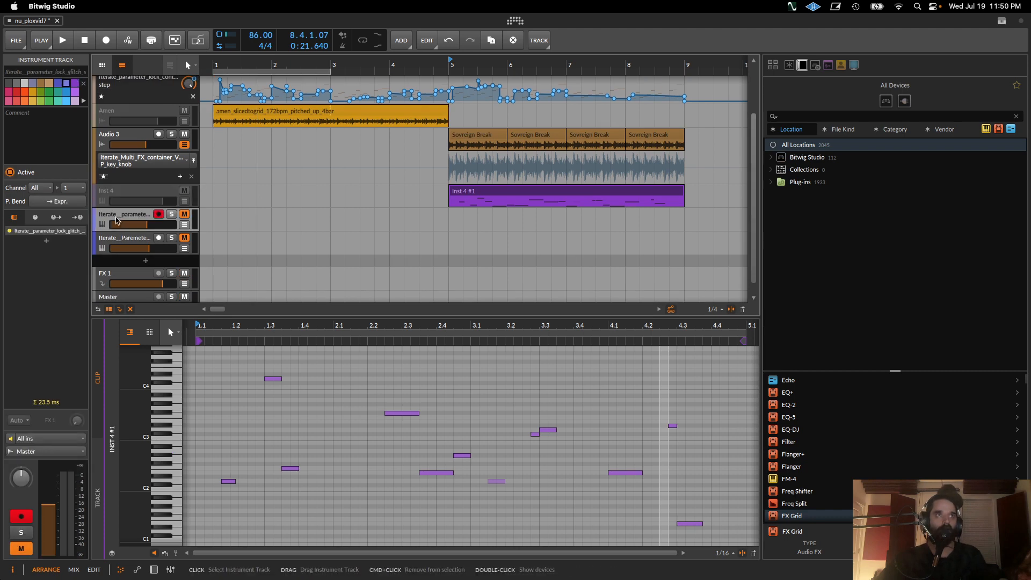
double_click(116, 220)
click(508, 541)
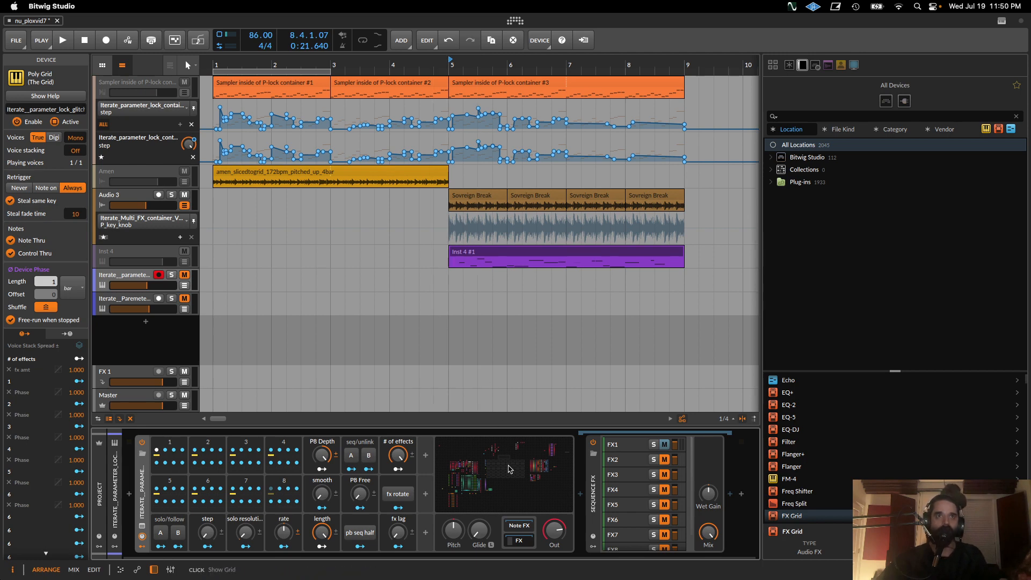
click(593, 443)
Look over the sequencer lanes in the glitch sampler's Poly Grid patch, close it and unmute the track.
click(504, 478)
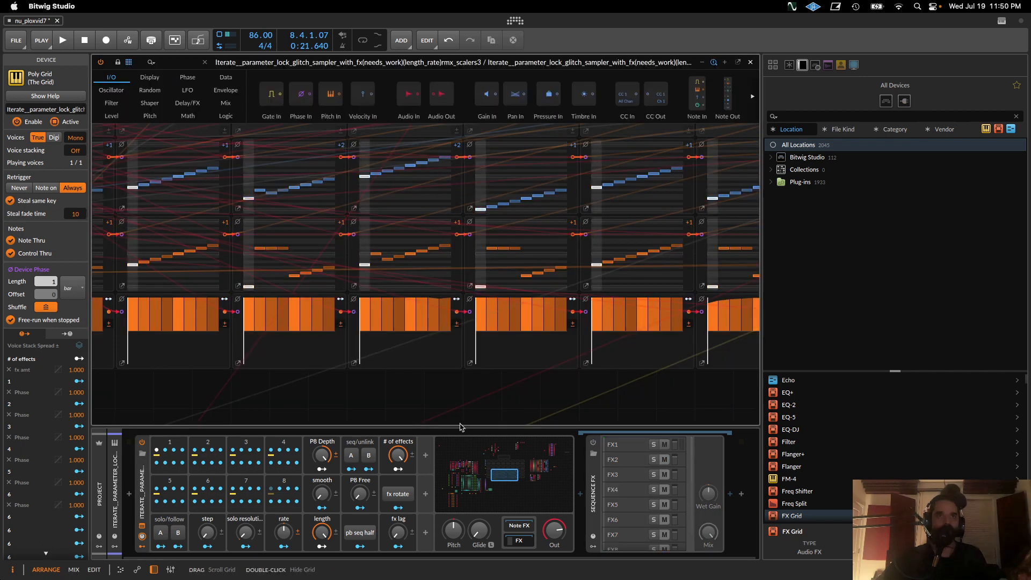
drag(466, 403, 748, 535)
drag(289, 258, 338, 329)
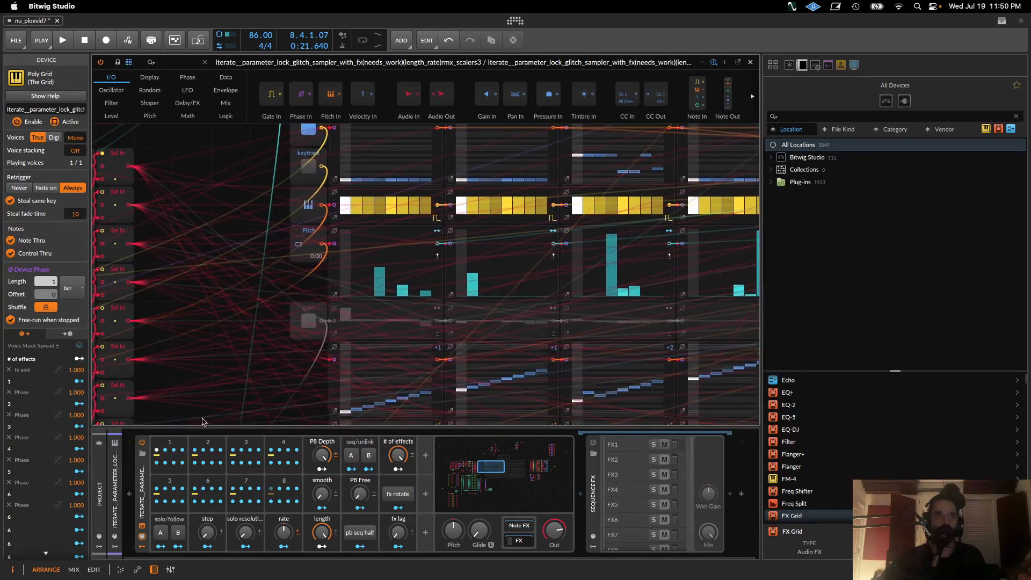
scroll(459, 324, up, 5)
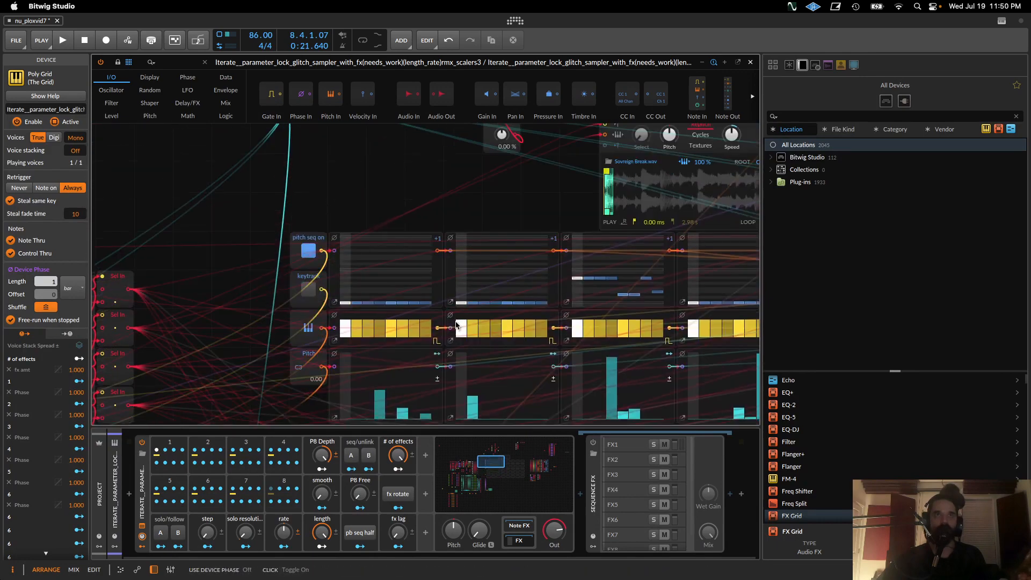
scroll(459, 324, down, 4)
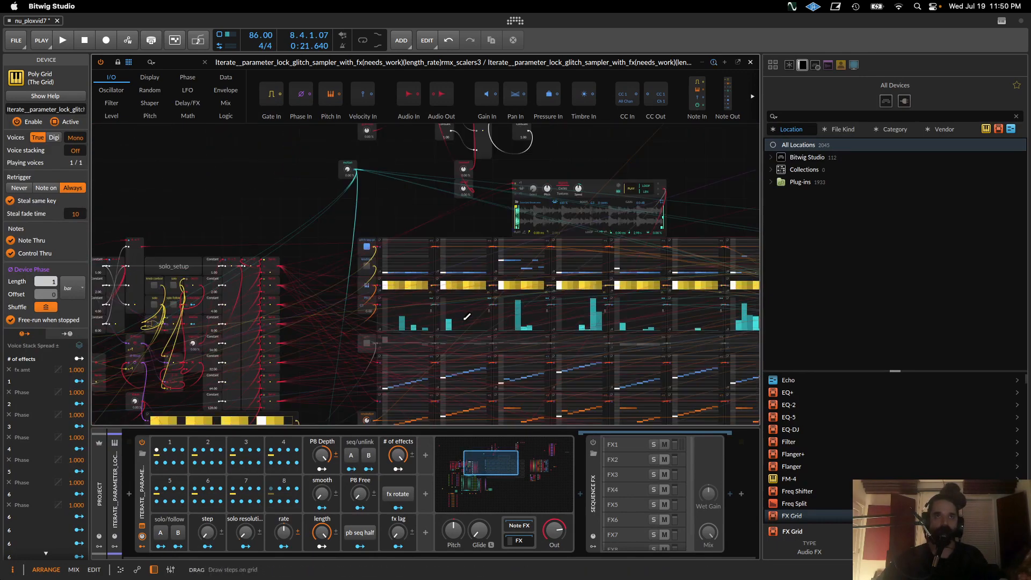
drag(498, 328, 326, 272)
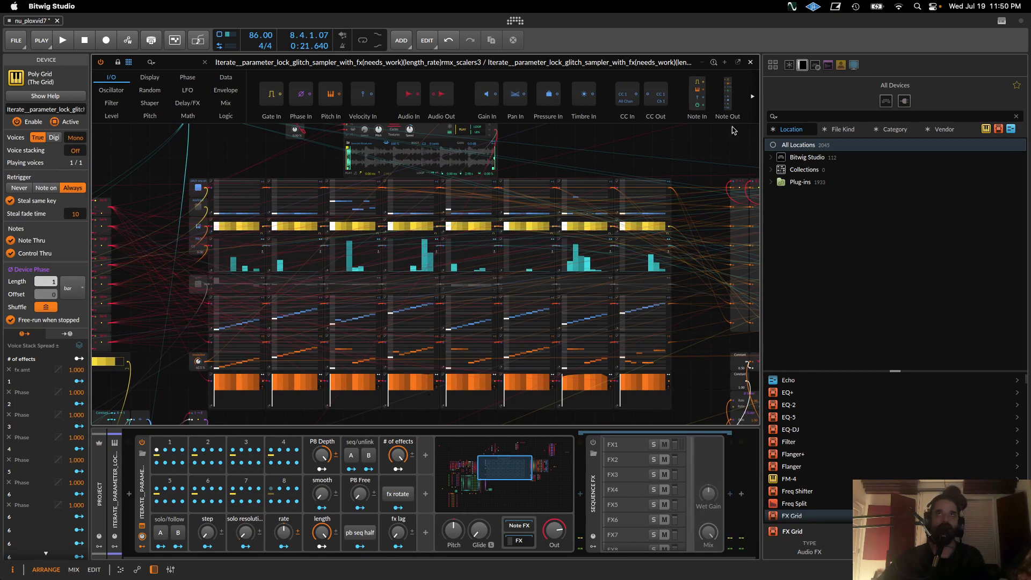
click(750, 63)
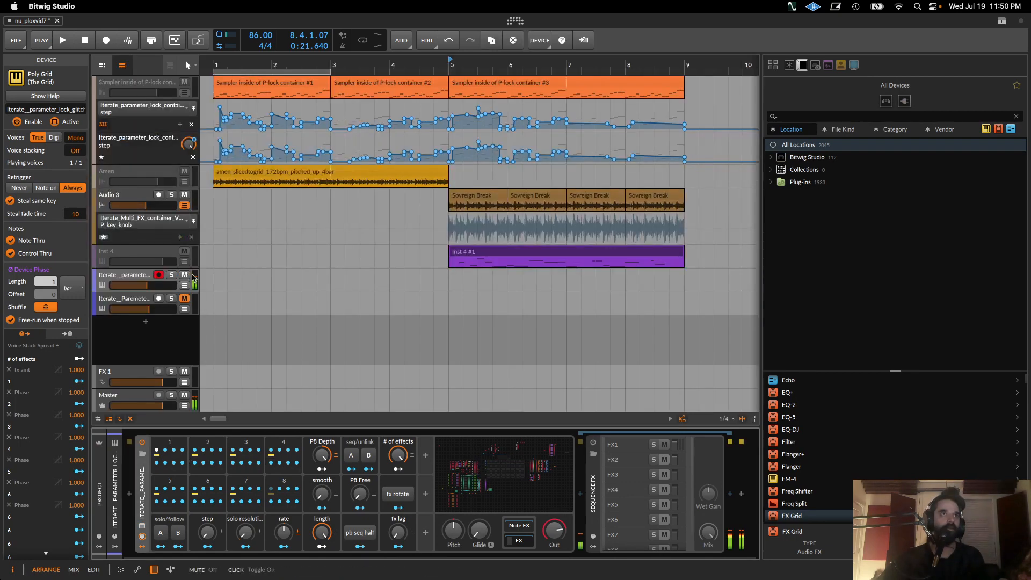
Open the glitch sampler's Poly Grid patch and move the Sampler module further right above the sequencer lanes.
click(487, 497)
drag(341, 363, 341, 396)
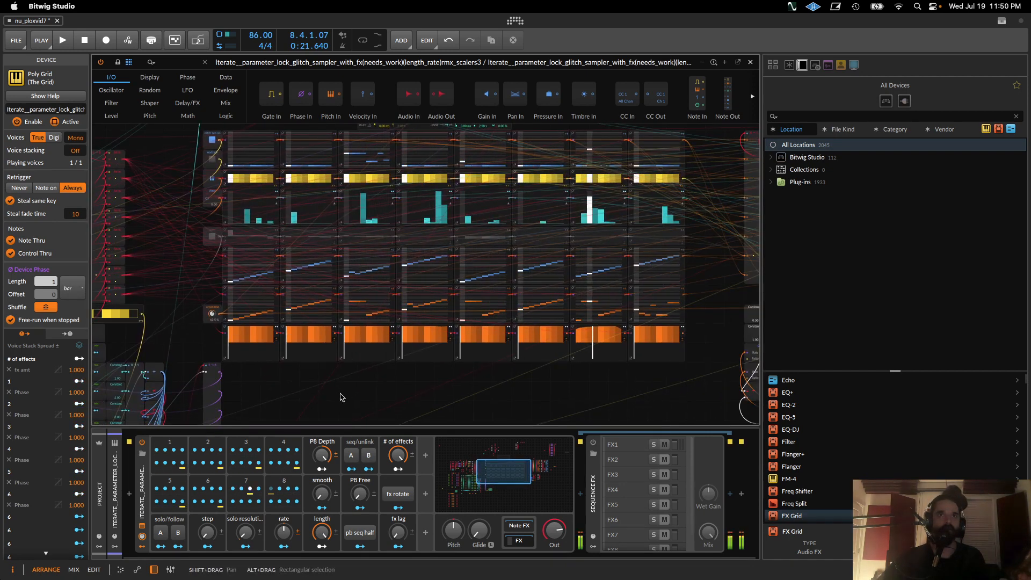
scroll(370, 335, up, 3)
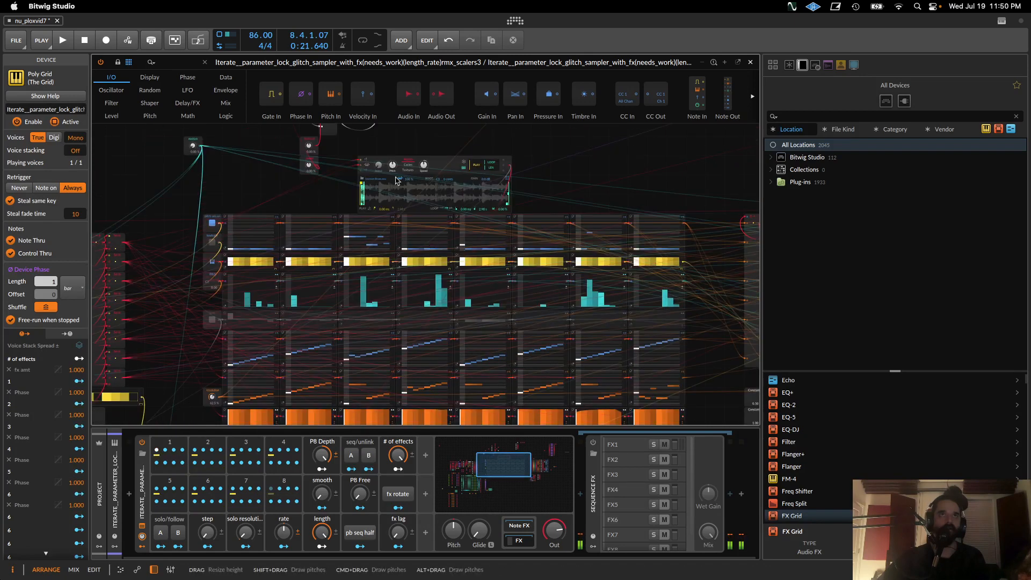
drag(439, 164, 496, 164)
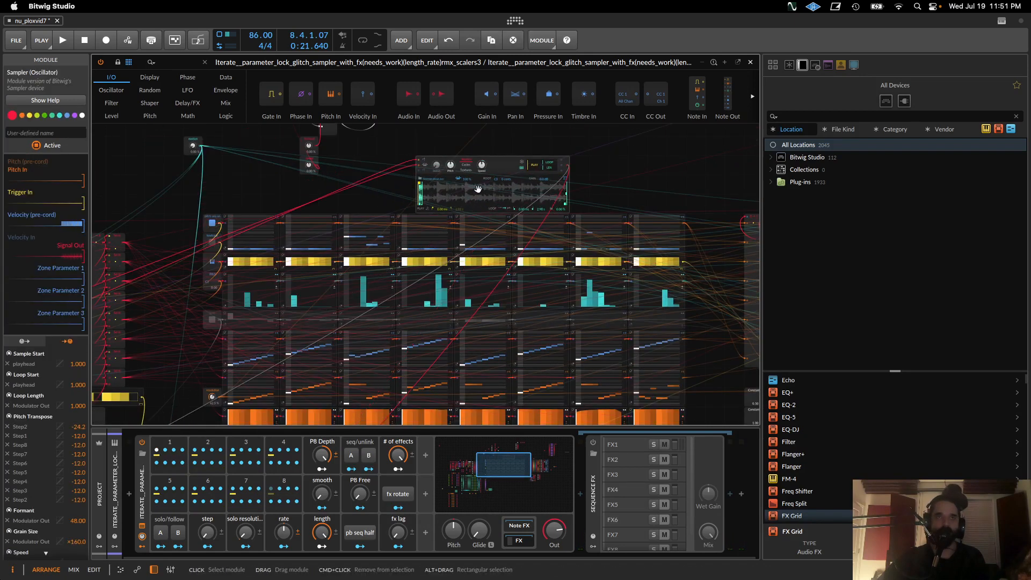
scroll(463, 208, down, 1)
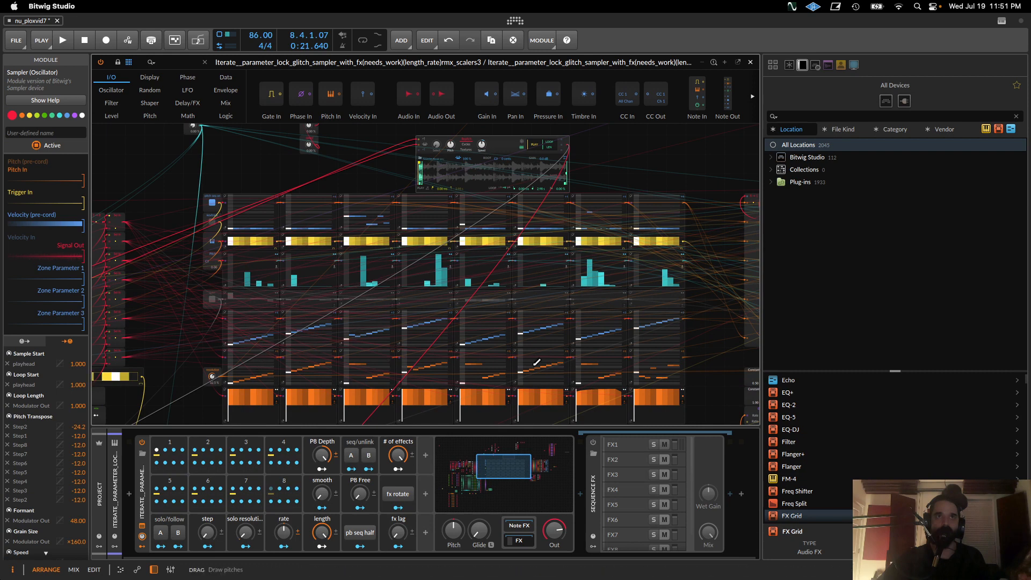
Solo the current step of the third sequencer and redraw step 4, with 14 st in the orange pitch lane and 47% in the teal lane.
drag(250, 378, 270, 378)
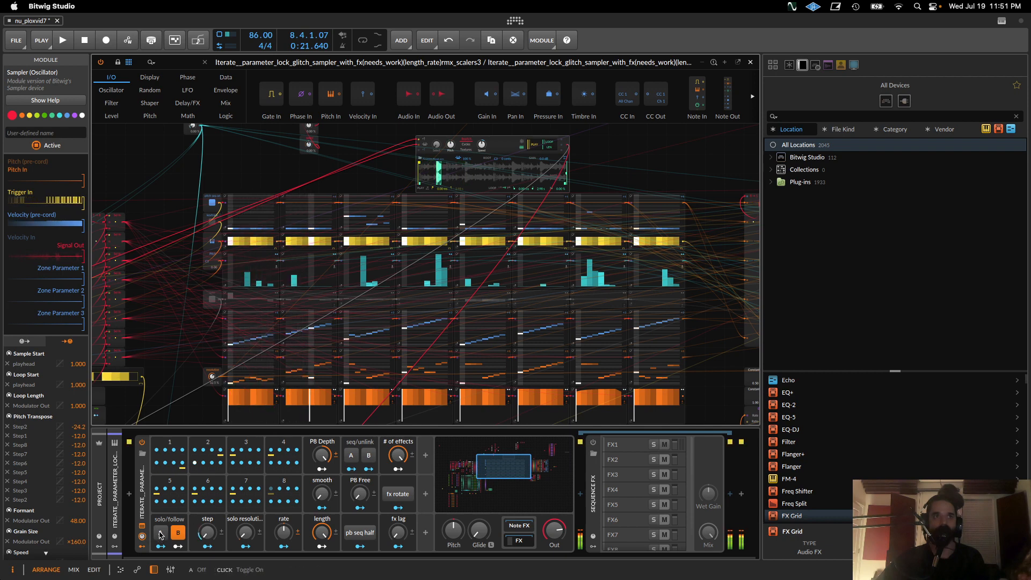
click(160, 533)
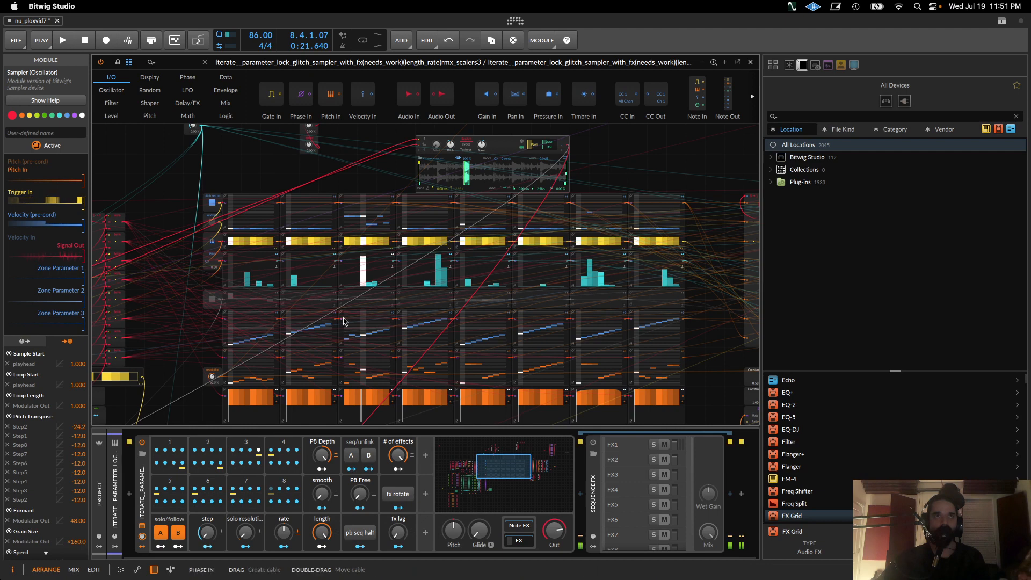
click(365, 271)
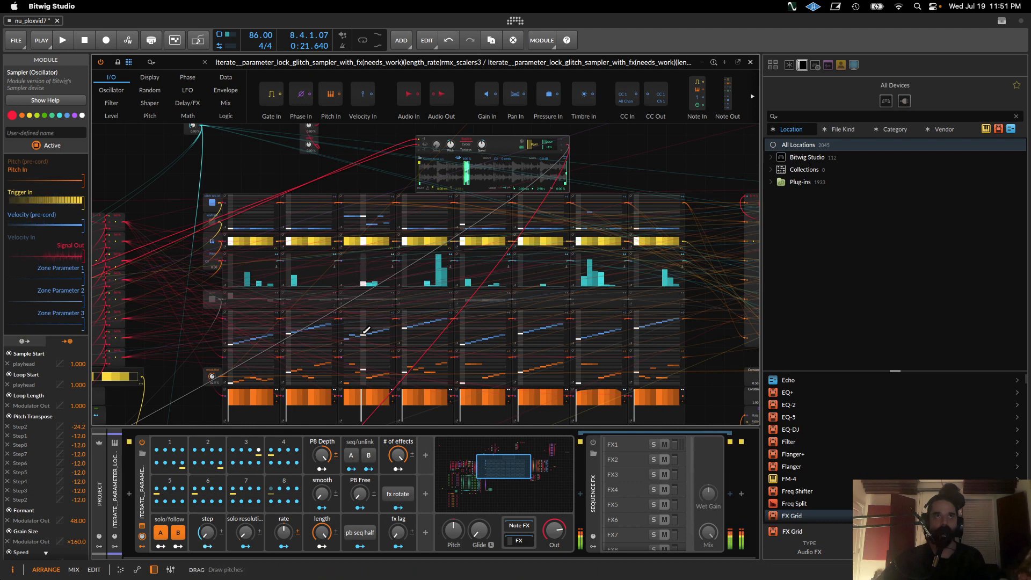
drag(363, 334, 363, 327)
drag(366, 217, 365, 215)
drag(364, 363, 367, 367)
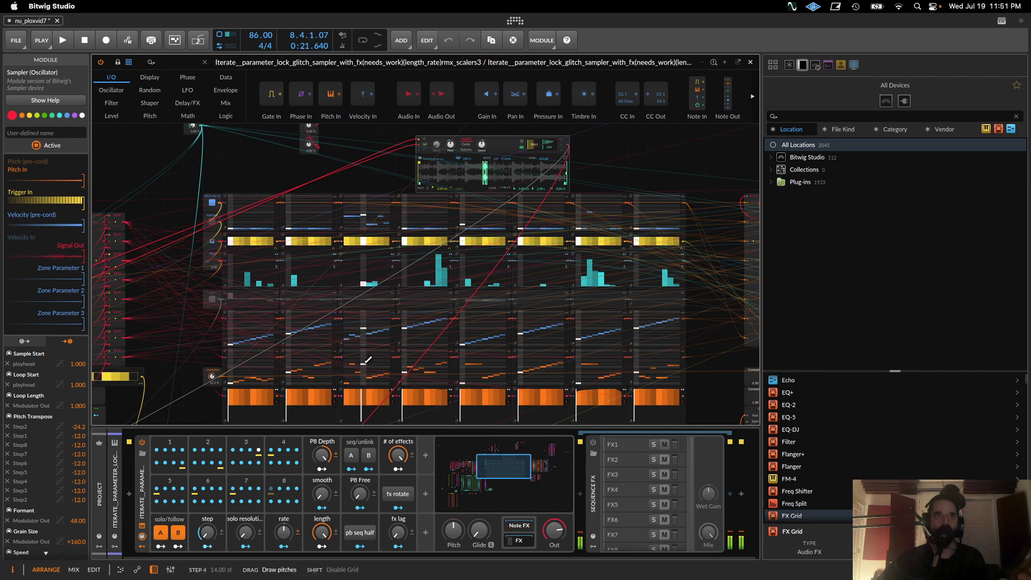
drag(366, 255, 365, 265)
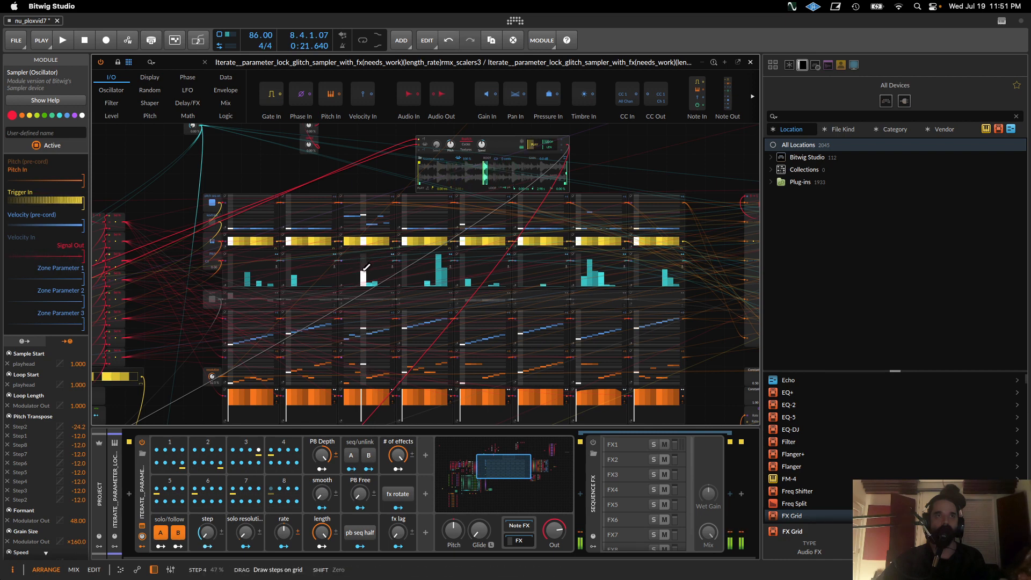
Turn off solo follow, raise the step macro to the sixth sequencer and redraw its step 2, with 17 st in the orange pitch lane.
click(178, 532)
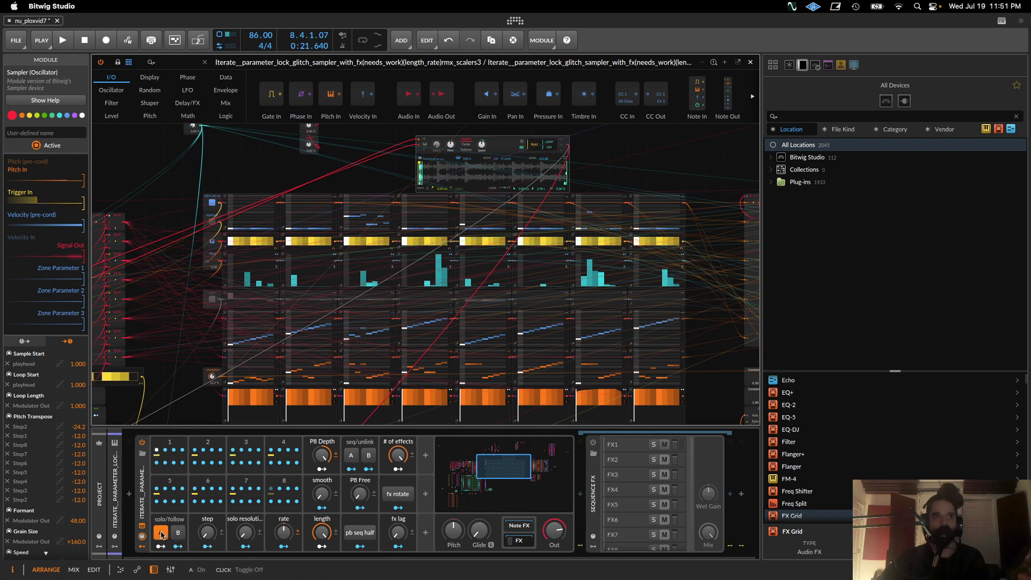
drag(207, 532, 207, 463)
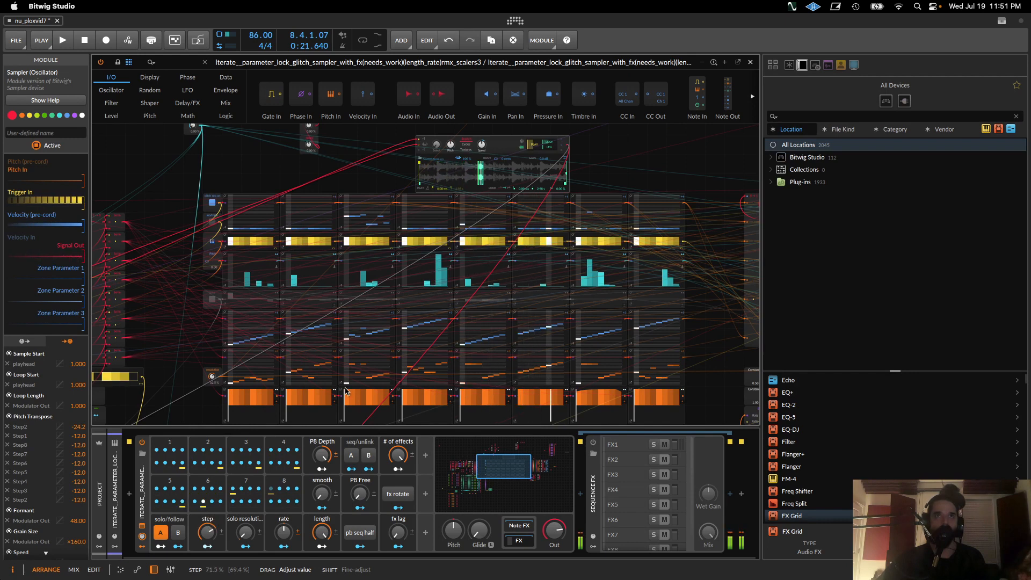
drag(549, 266, 551, 274)
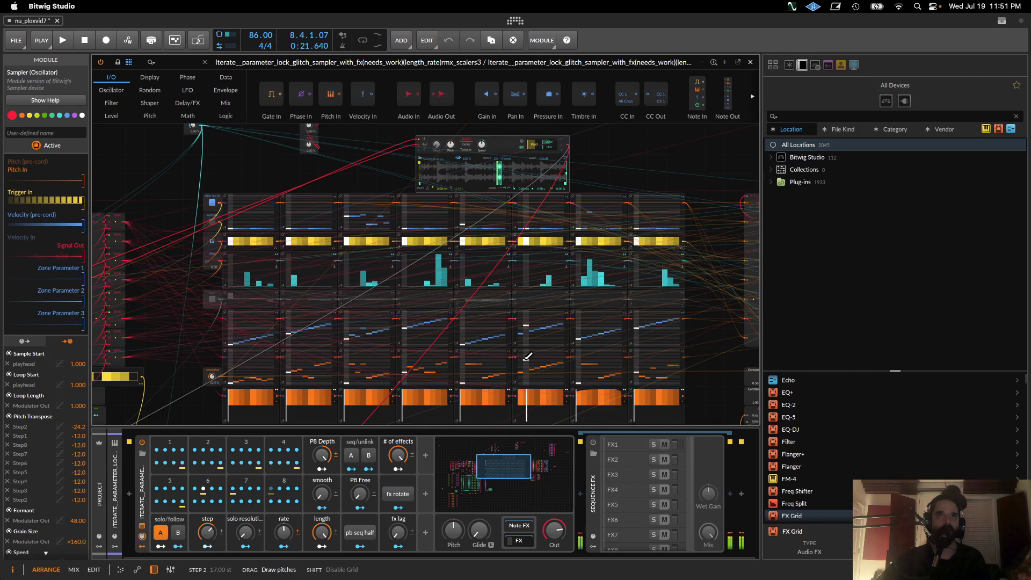
click(525, 376)
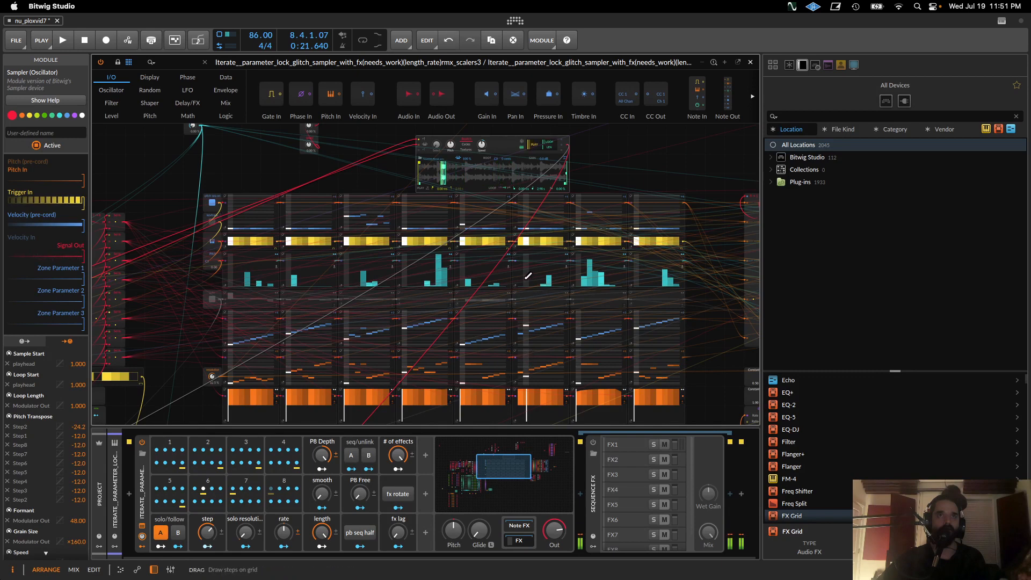
drag(525, 278, 530, 270)
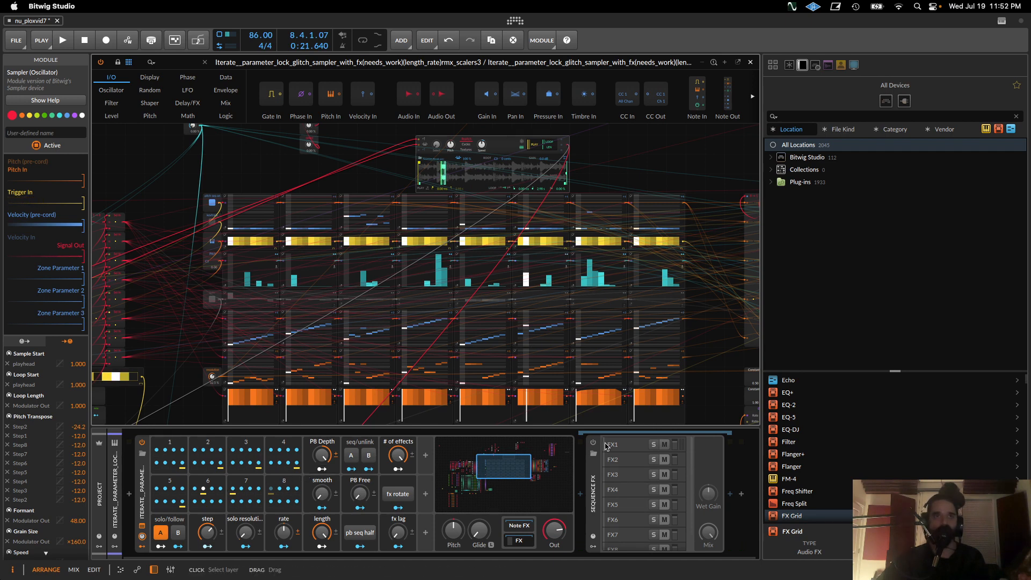
Turn off solo and compare the playing sequence with the SEQUENCE FX layer enabled and disabled, leaving the layer disabled.
click(595, 443)
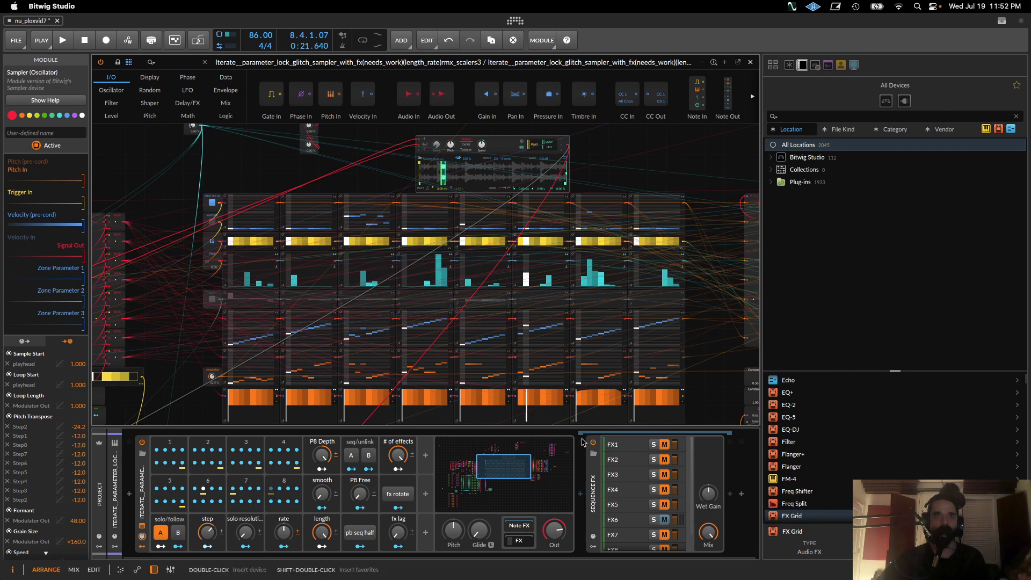
click(594, 444)
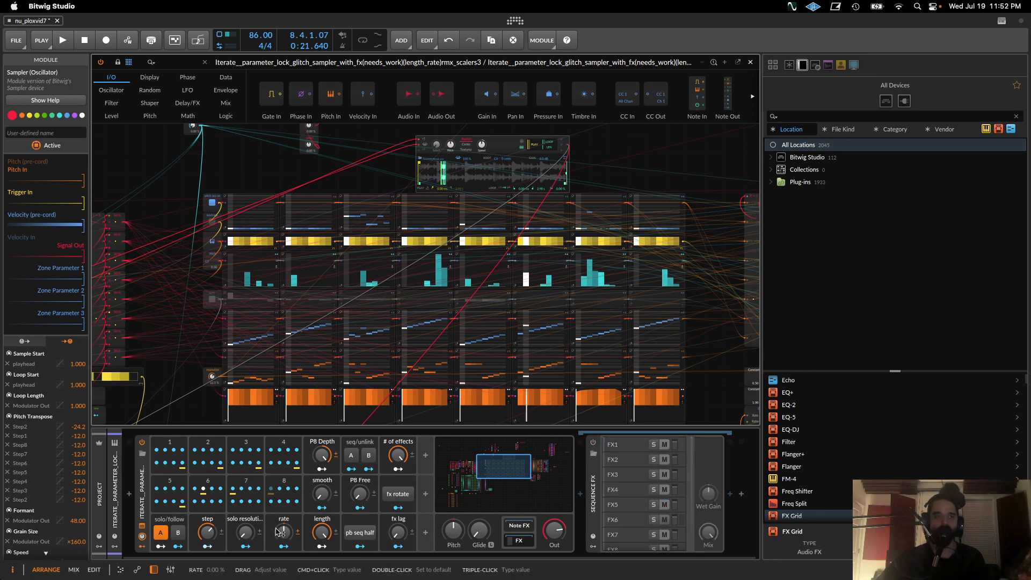
click(161, 534)
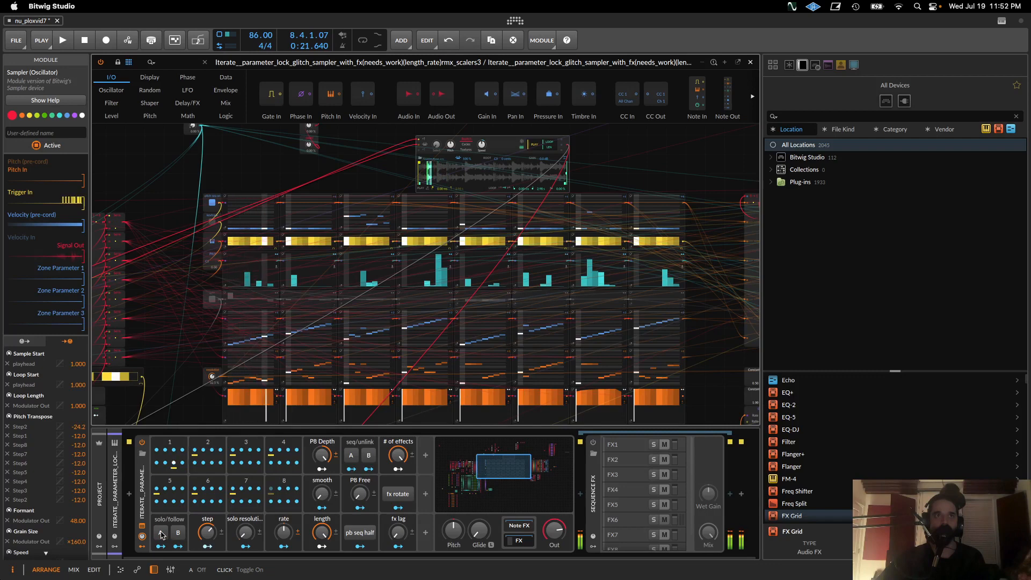
click(594, 445)
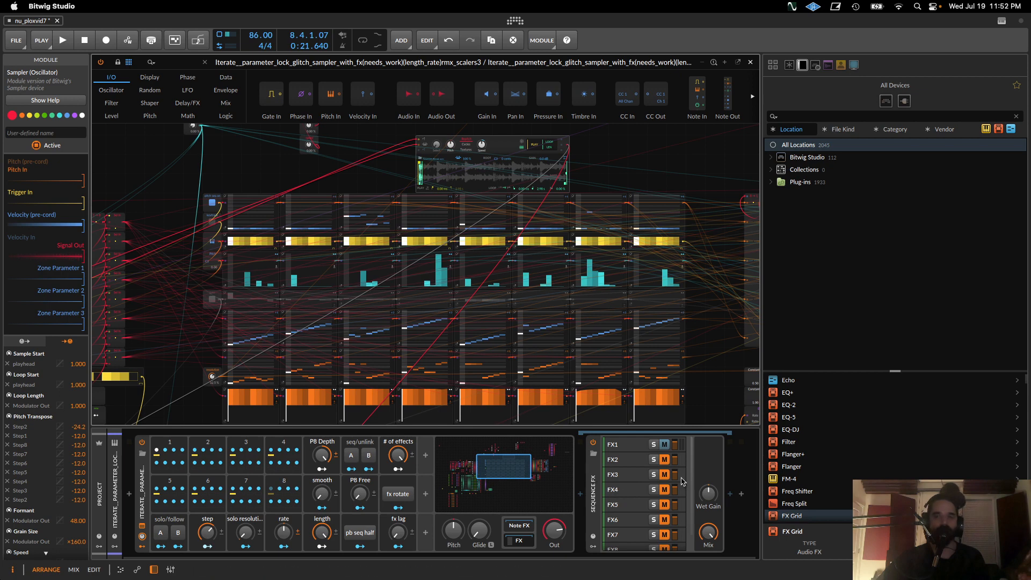
click(595, 491)
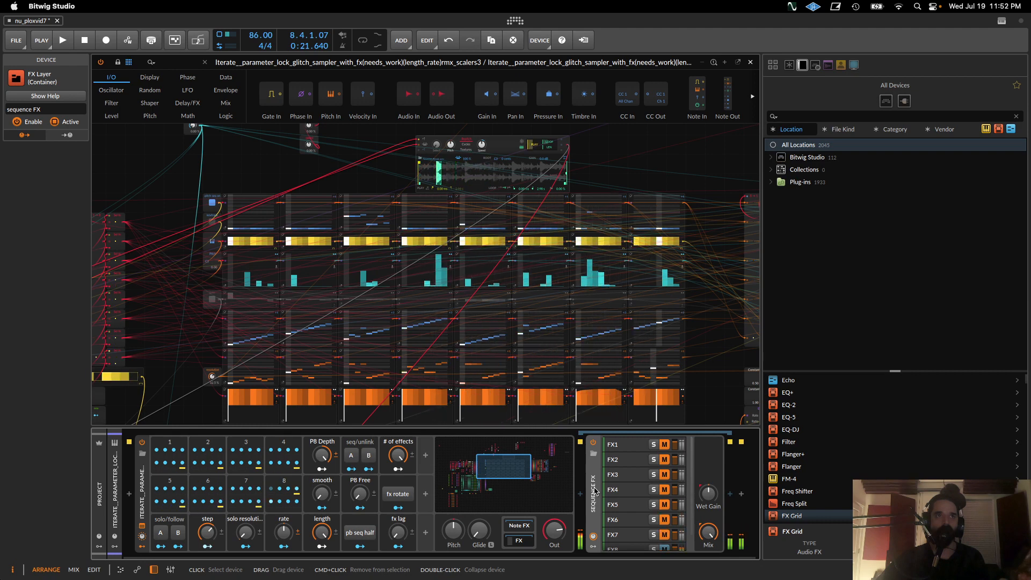
click(593, 443)
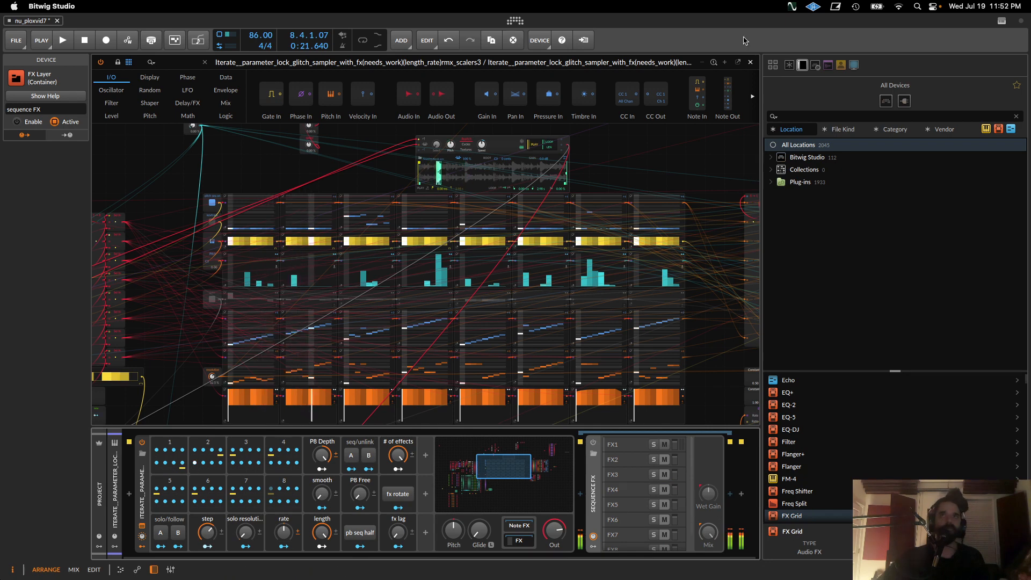
Close the Poly Grid patch and deactivate the parameter lock glitch sampler track.
click(751, 64)
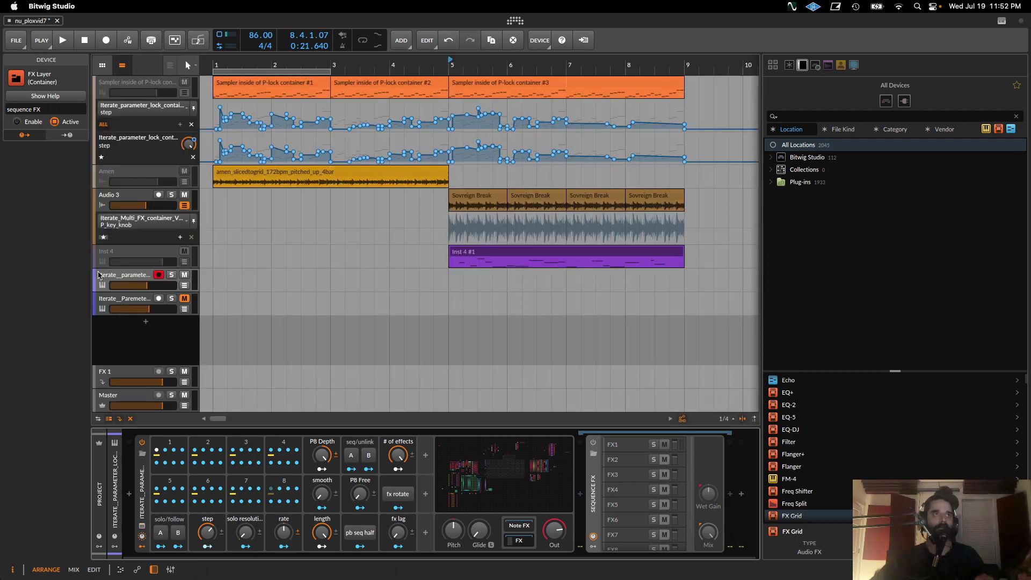
click(110, 283)
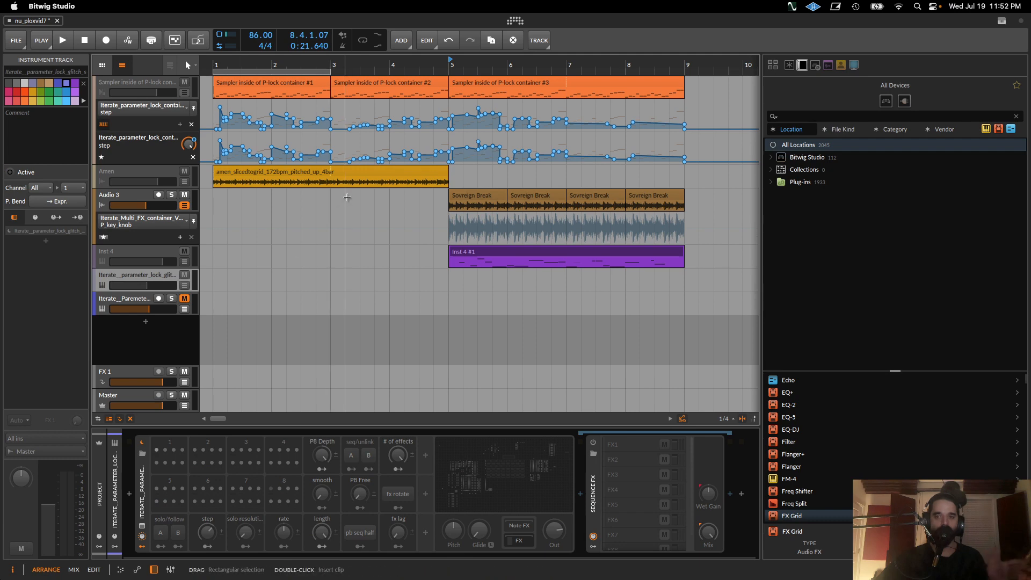
drag(345, 197, 329, 212)
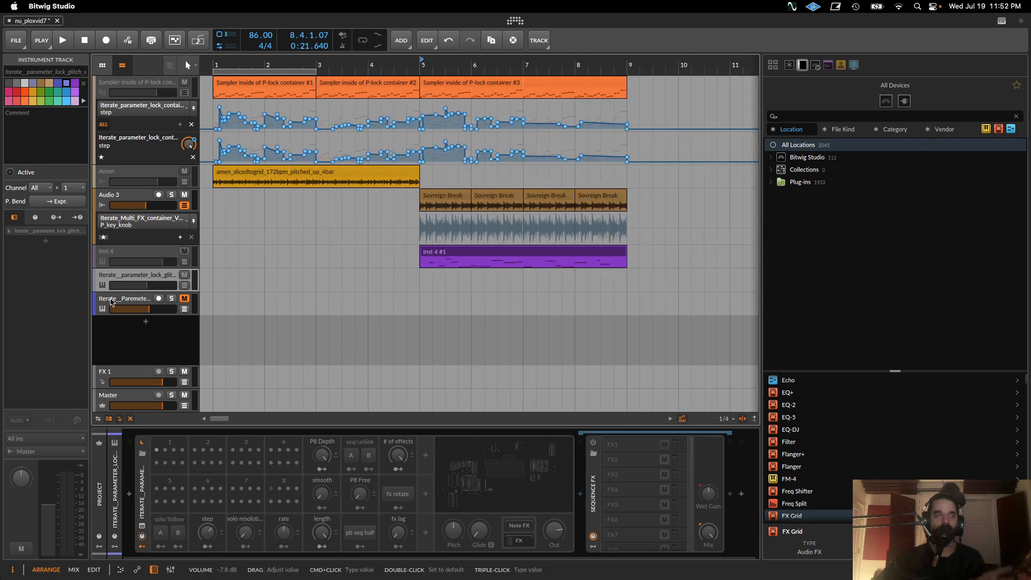
Add an empty instrument track below the parameter lock step sequencer track and reselect the step sequencer track.
click(111, 301)
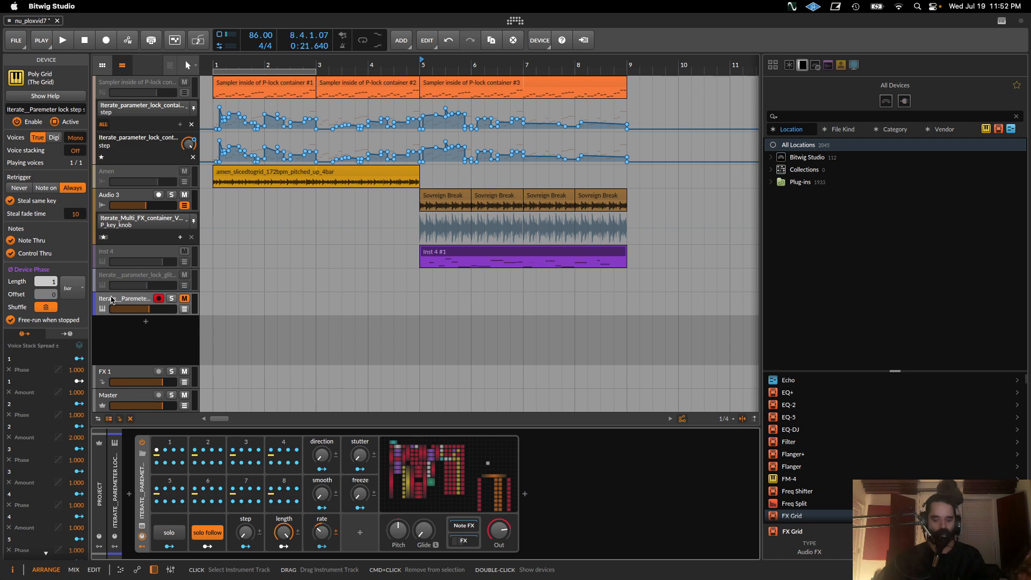
key(super+t)
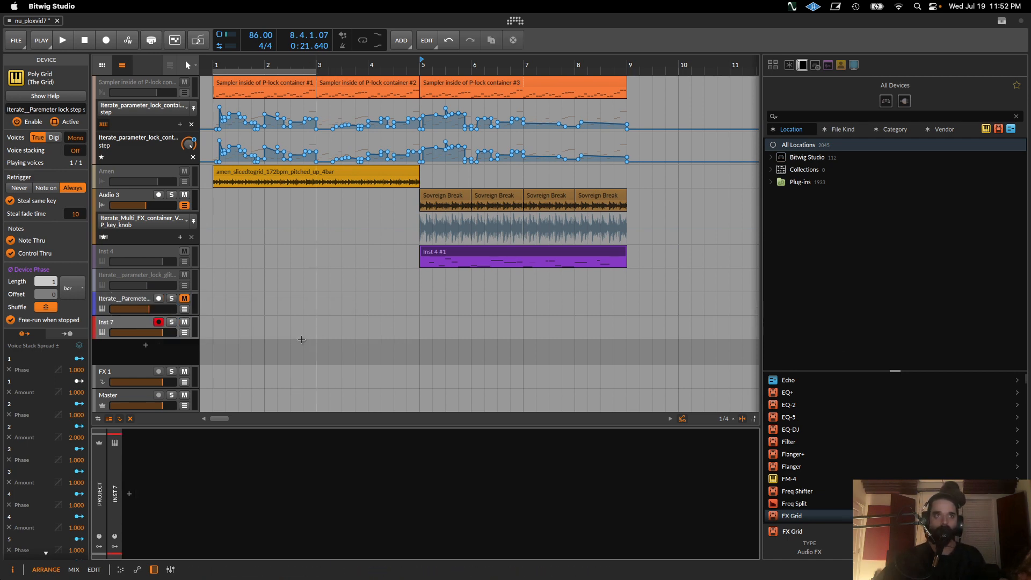
click(109, 303)
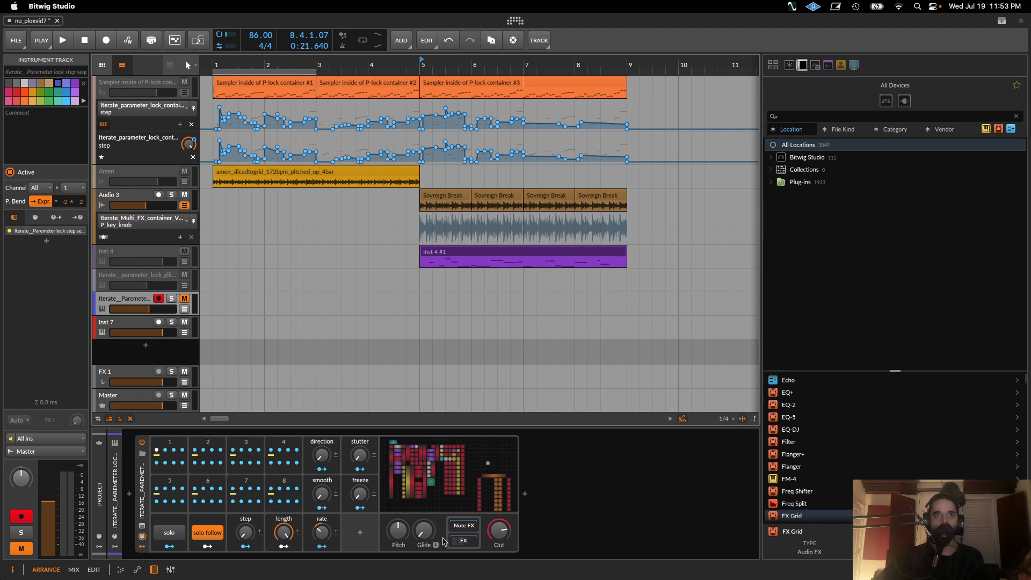
Search the devices for "fx sel" and insert an FX Selector after the step sequencer's Poly Grid.
click(796, 117)
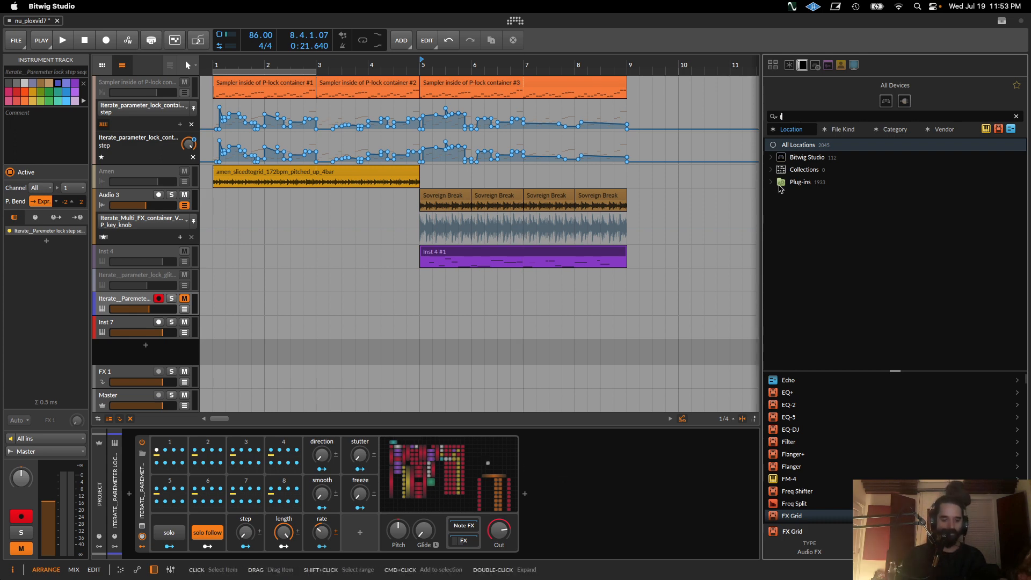
text(fx sel)
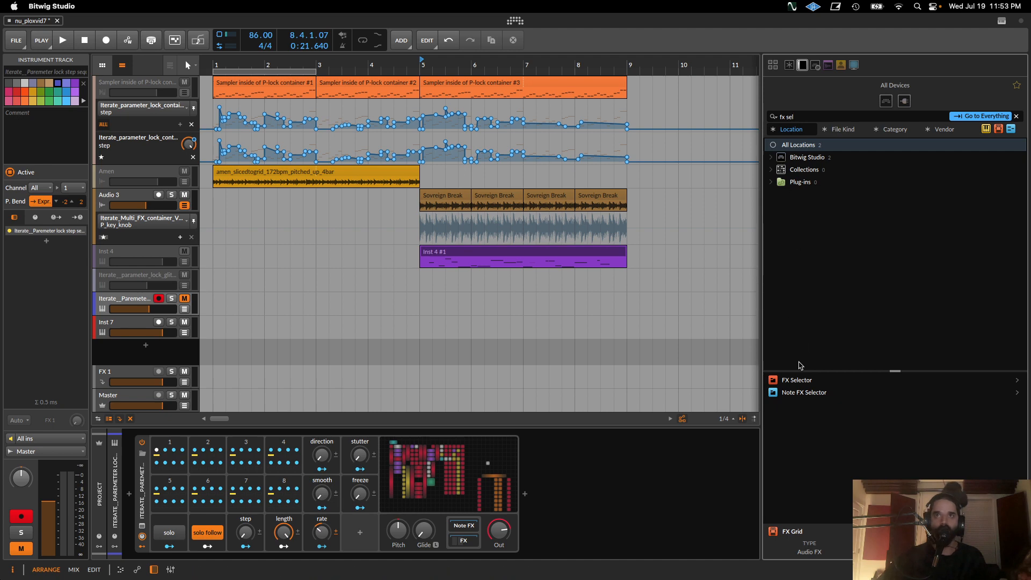
double_click(797, 379)
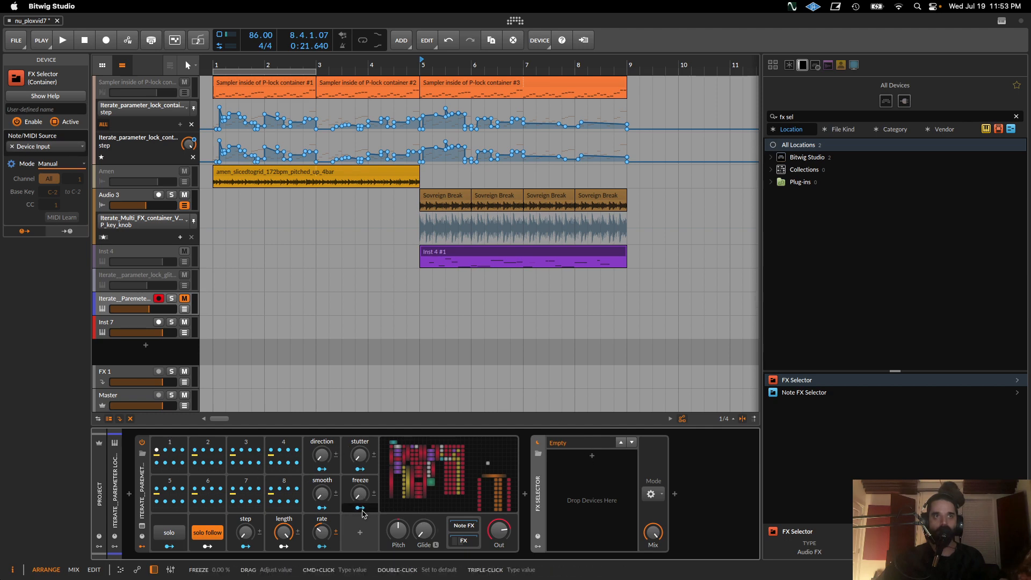
Add a Macro modulator to the step sequencer's Poly Grid, name it "fxselect" and raise it slightly.
click(361, 533)
click(486, 483)
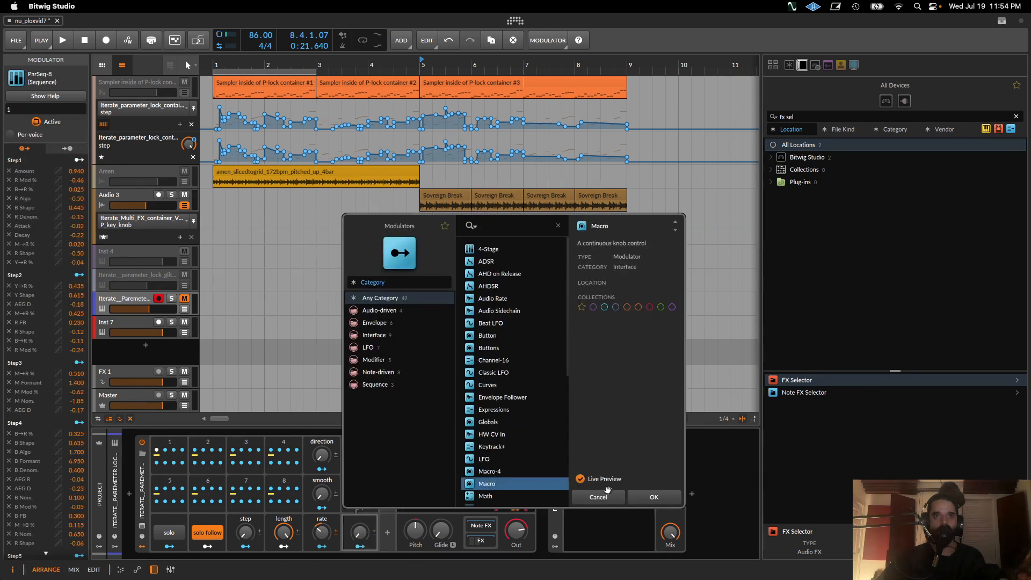
click(652, 497)
double_click(374, 518)
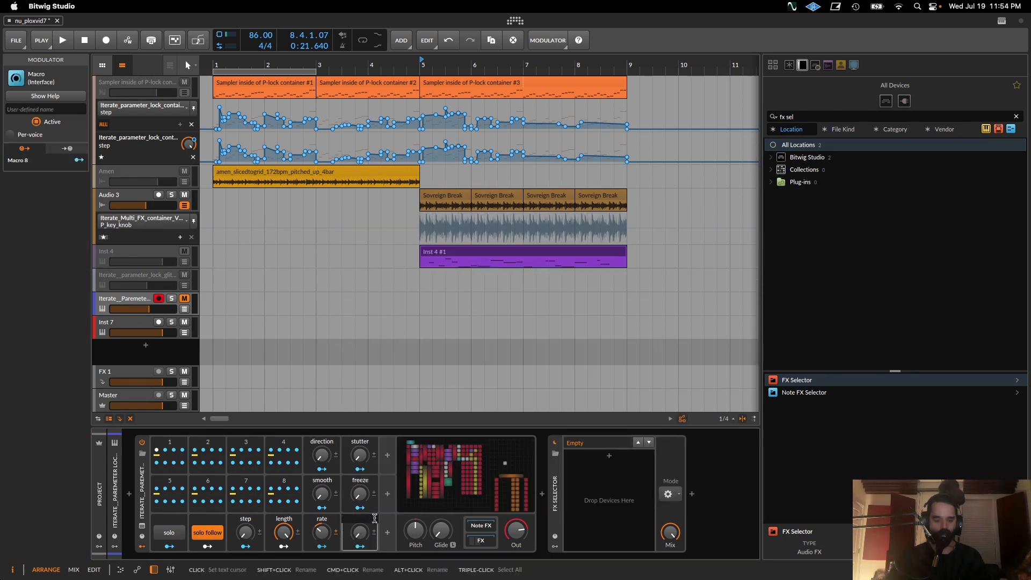
text(fxse)
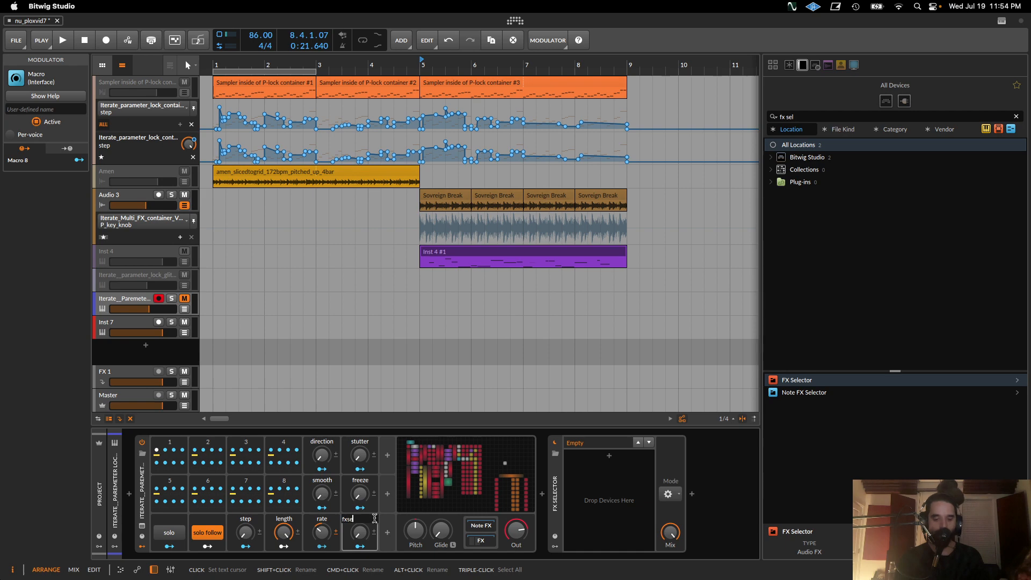
text(lect)
key(Return)
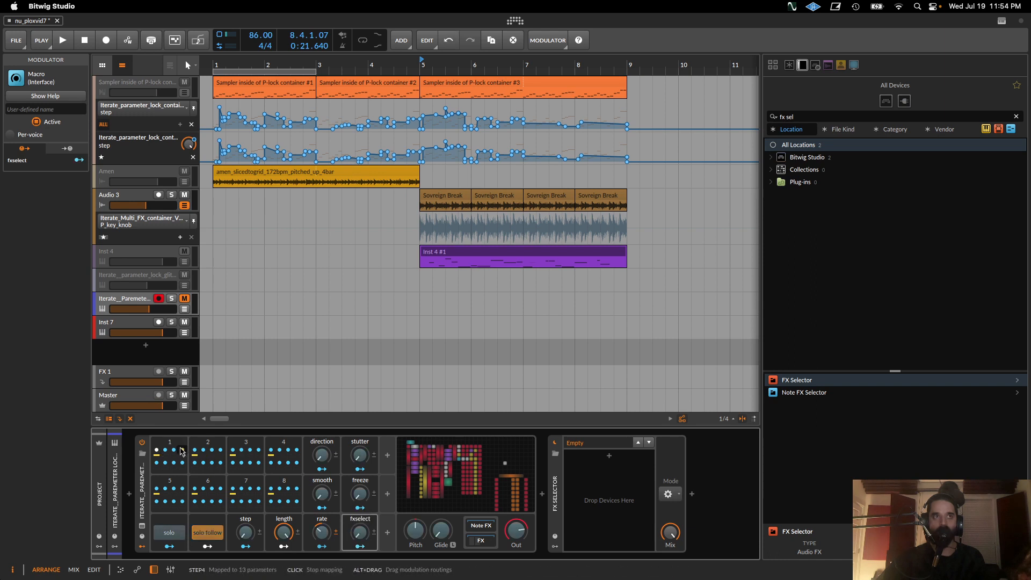
drag(352, 517, 360, 531)
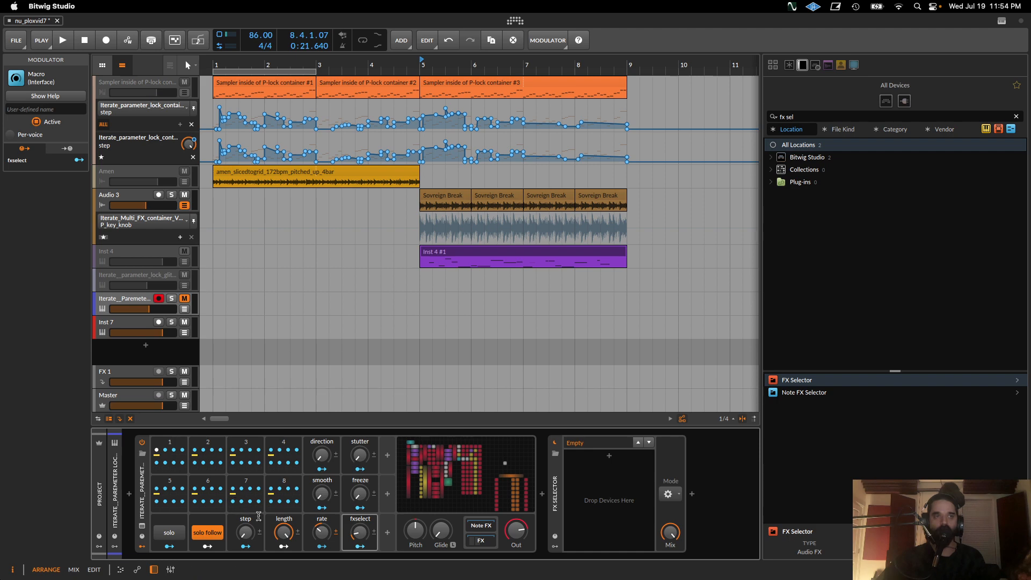
mouse_move(244, 536)
mouse_down()
mouse_move(244, 494)
mouse_move(244, 537)
mouse_up()
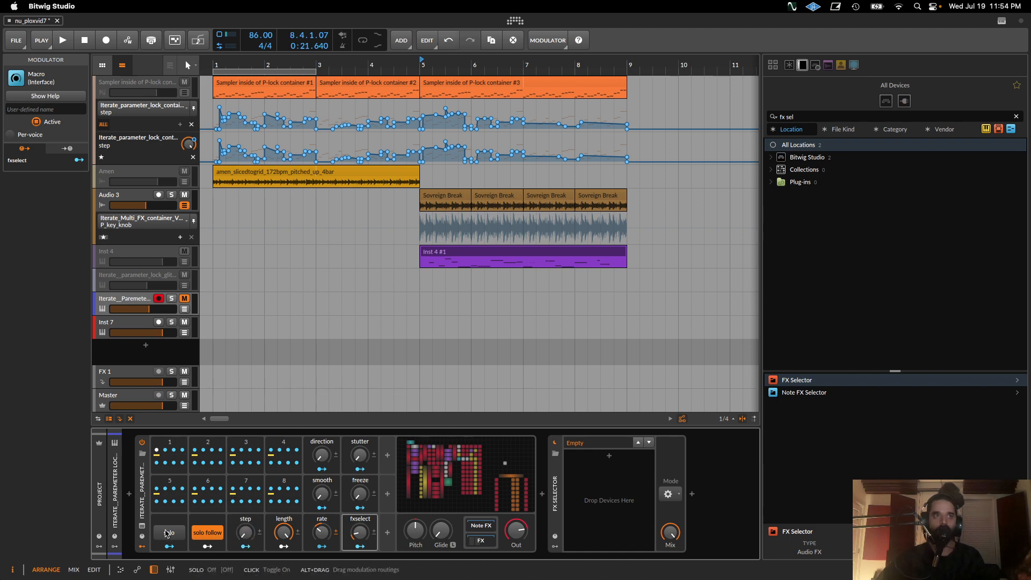
Enable solo and disable solo follow on the step sequencer, and sweep the step control before returning it to its minimum.
click(170, 533)
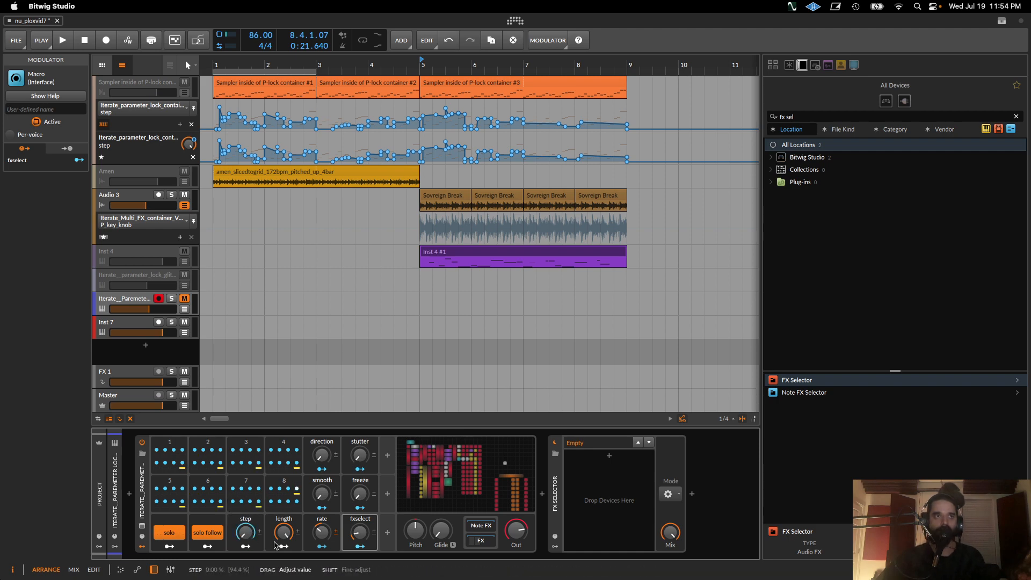
click(207, 532)
drag(245, 532, 244, 537)
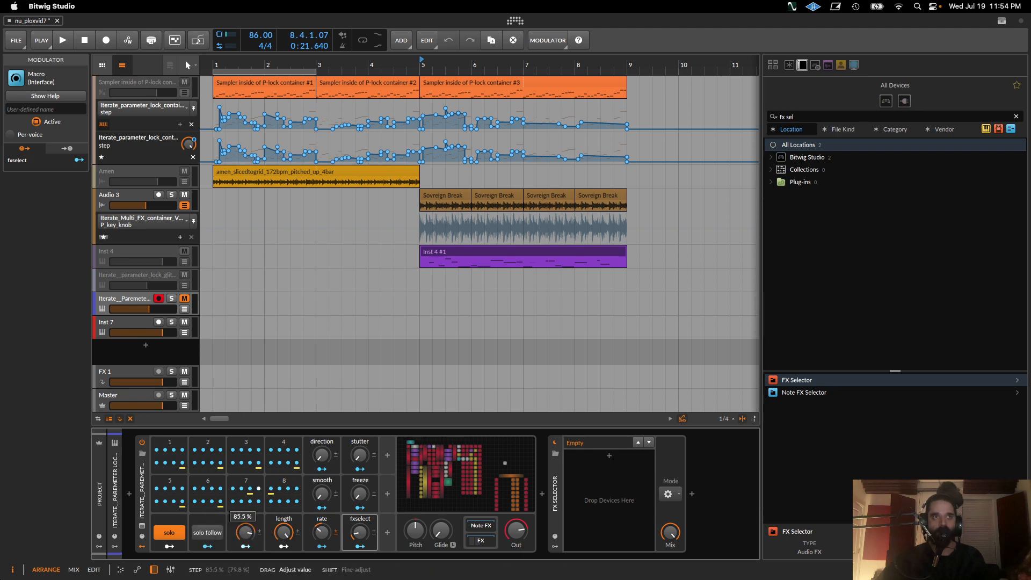
drag(245, 532, 245, 579)
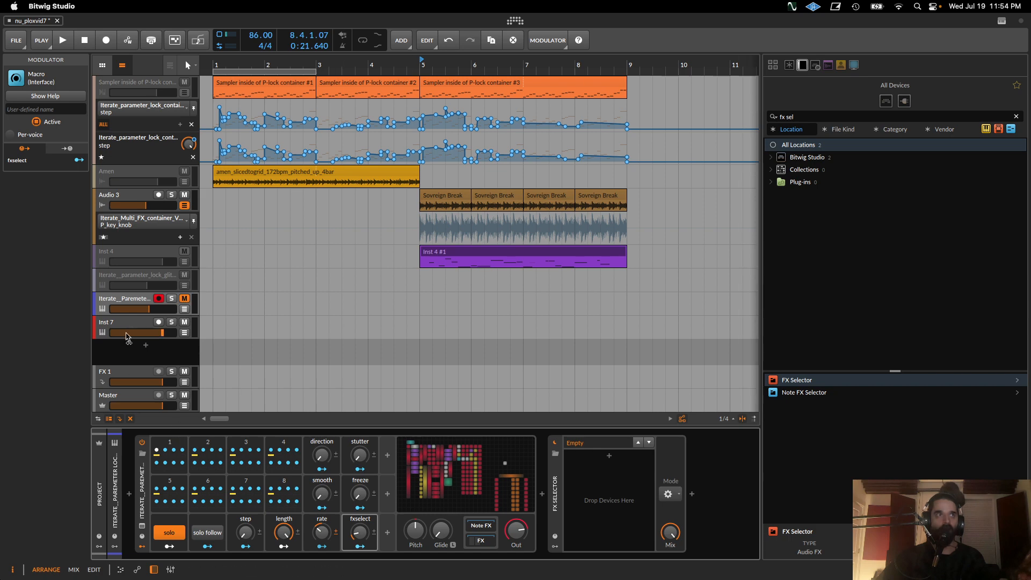
Find "fx grid" among the devices, insert an FX Grid on the Inst 7 track and clear the default modules from its patch.
click(158, 322)
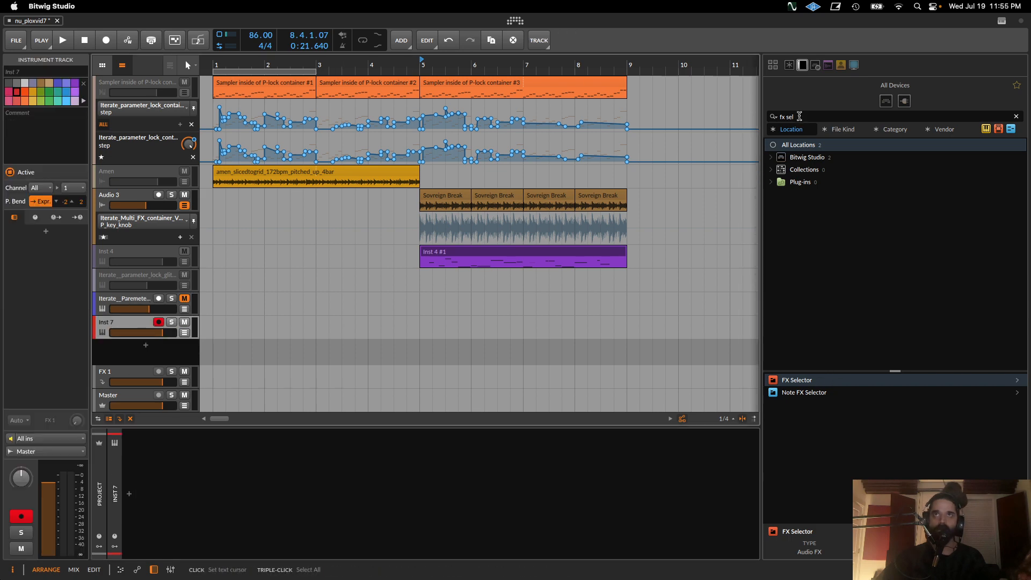
drag(800, 116, 614, 113)
text(fx grid)
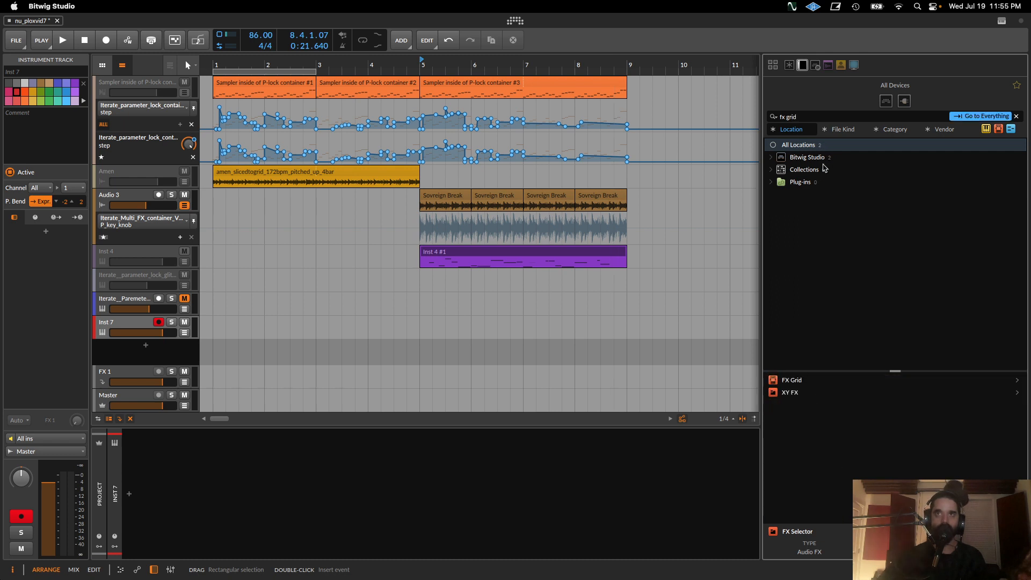
key(Return)
click(208, 460)
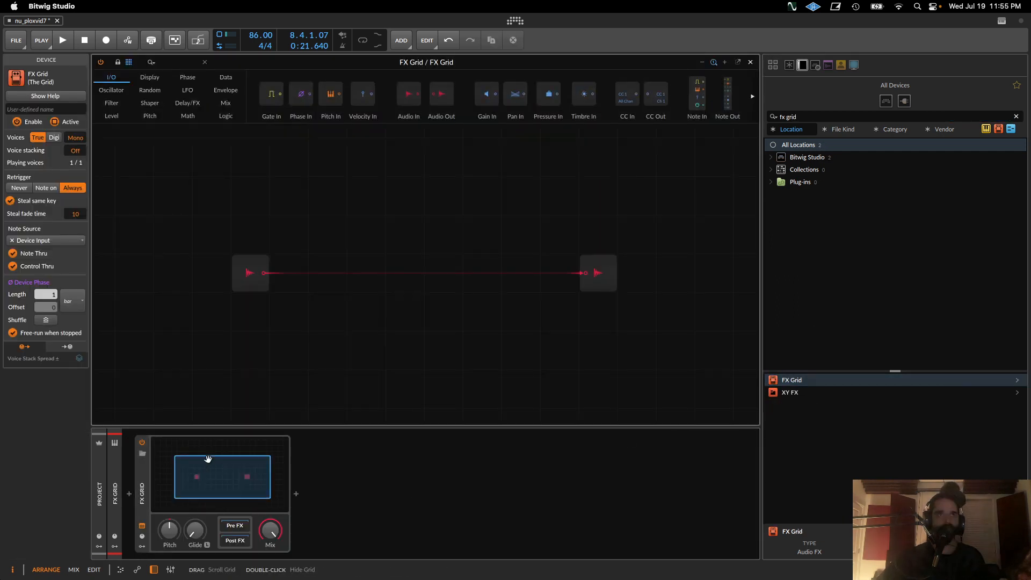
click(575, 342)
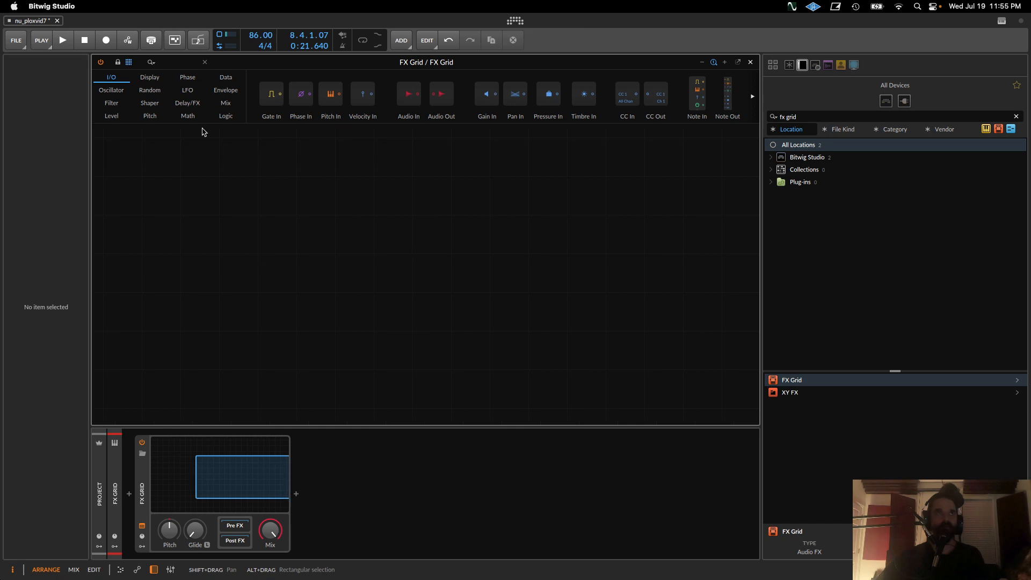
Add a Value module and, beside it, a Merge module with three in ports.
click(111, 115)
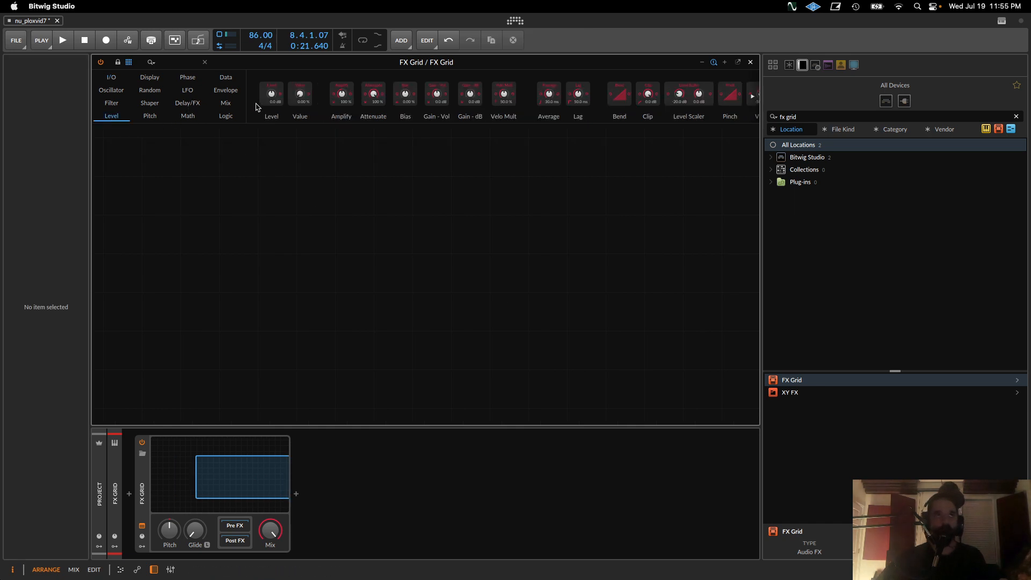
drag(271, 94, 277, 272)
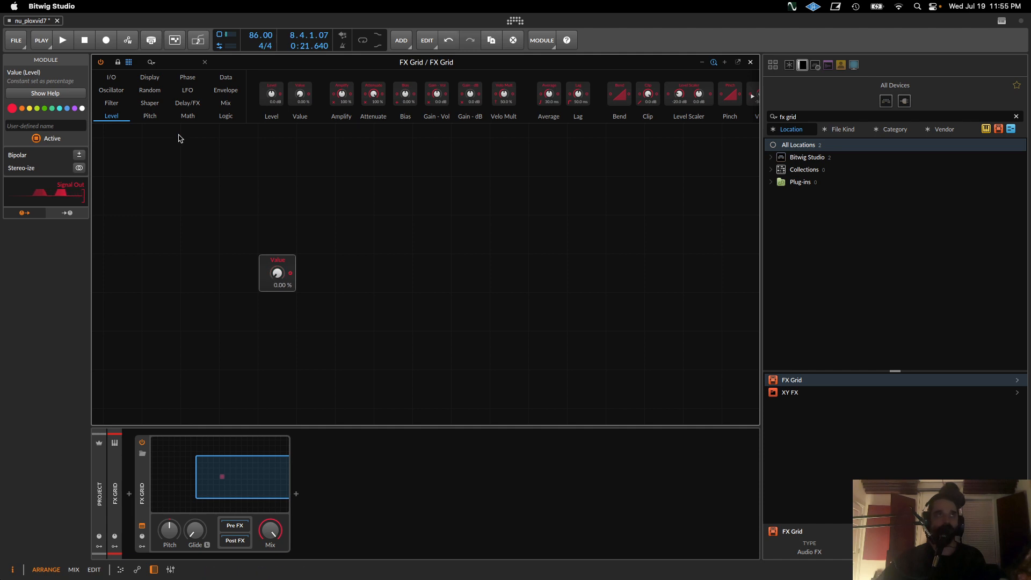
click(186, 116)
click(225, 104)
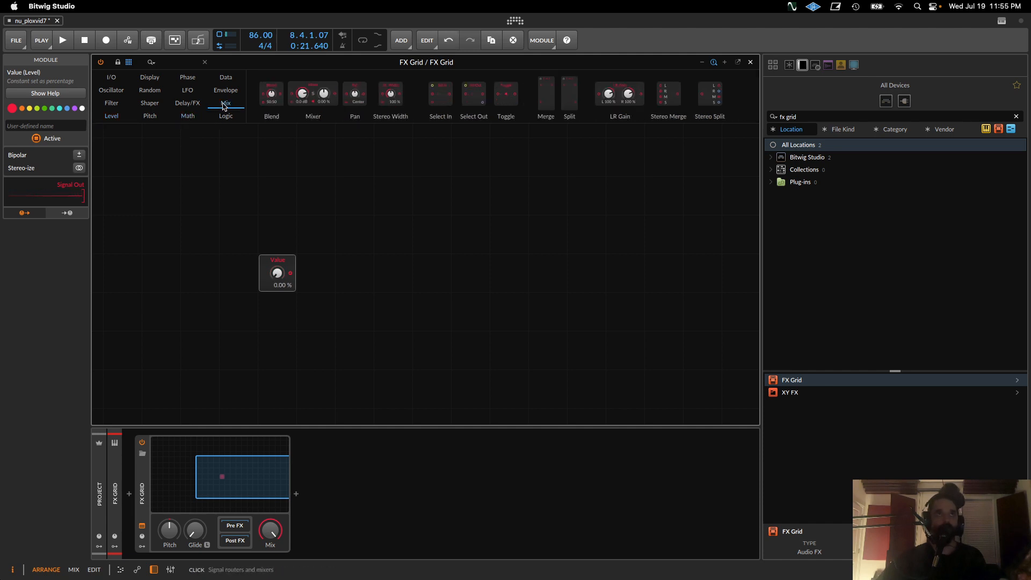
drag(546, 96, 363, 281)
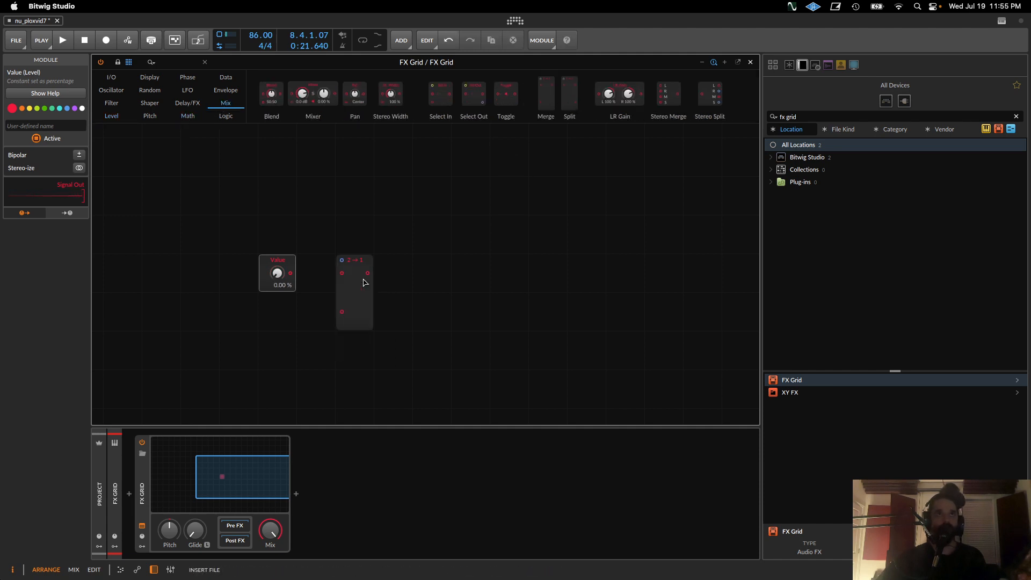
click(32, 201)
drag(78, 177, 78, 167)
Add a second Value module feeding the Merge's select input, place it above the Merge and name it "source".
click(111, 115)
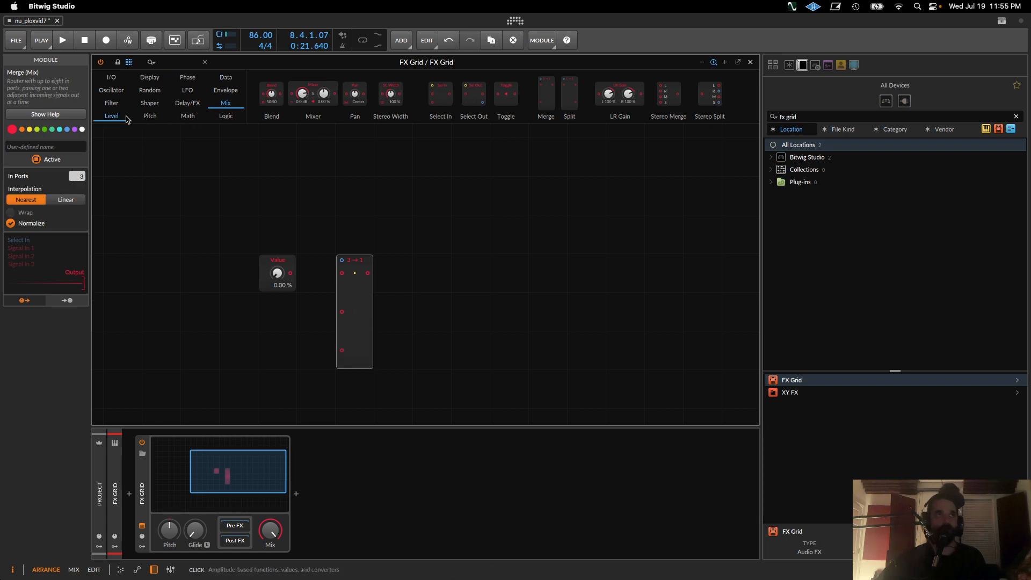
drag(300, 94, 341, 260)
drag(320, 225, 320, 148)
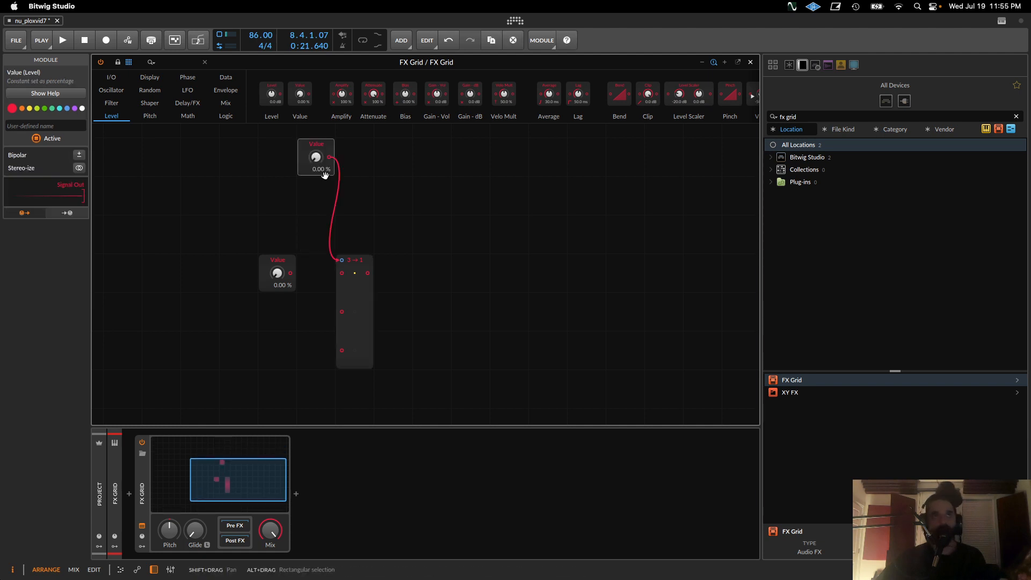
click(35, 125)
text(v)
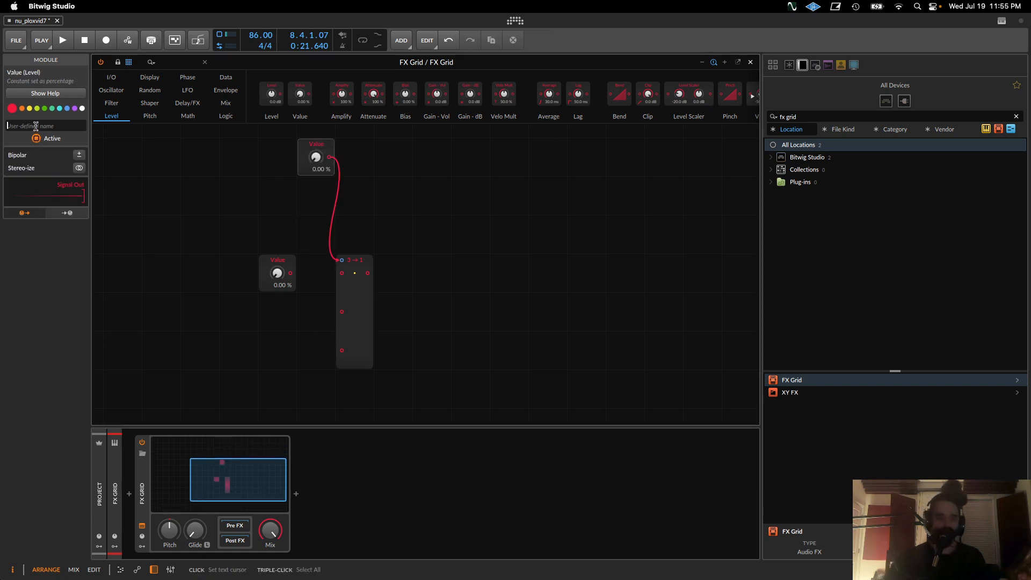
text(our)
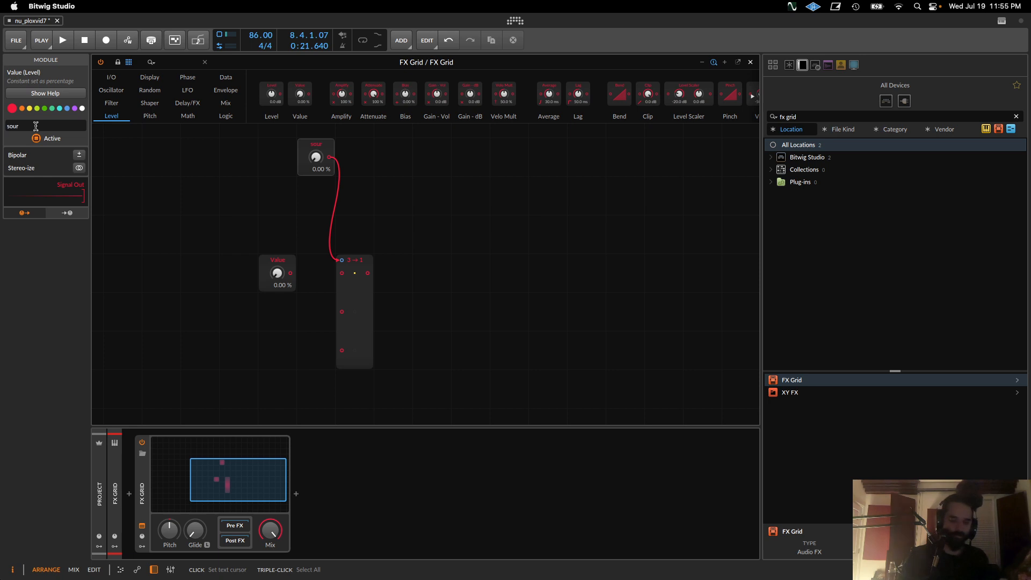
text(ce)
key(Return)
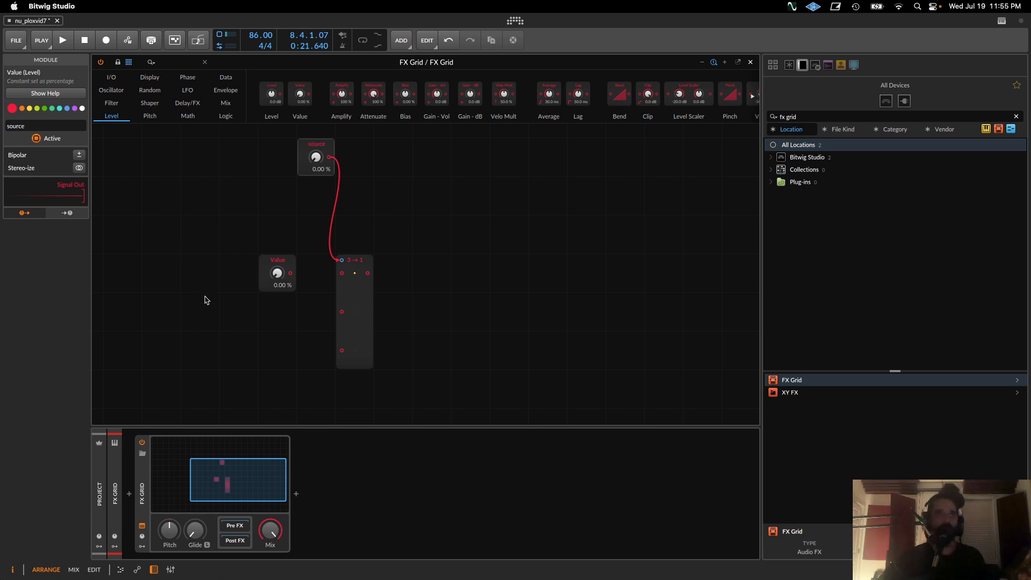
Connect the unnamed Value module to the Merge's first input and a Transport module's phase output to its second input.
drag(295, 274, 341, 273)
click(188, 89)
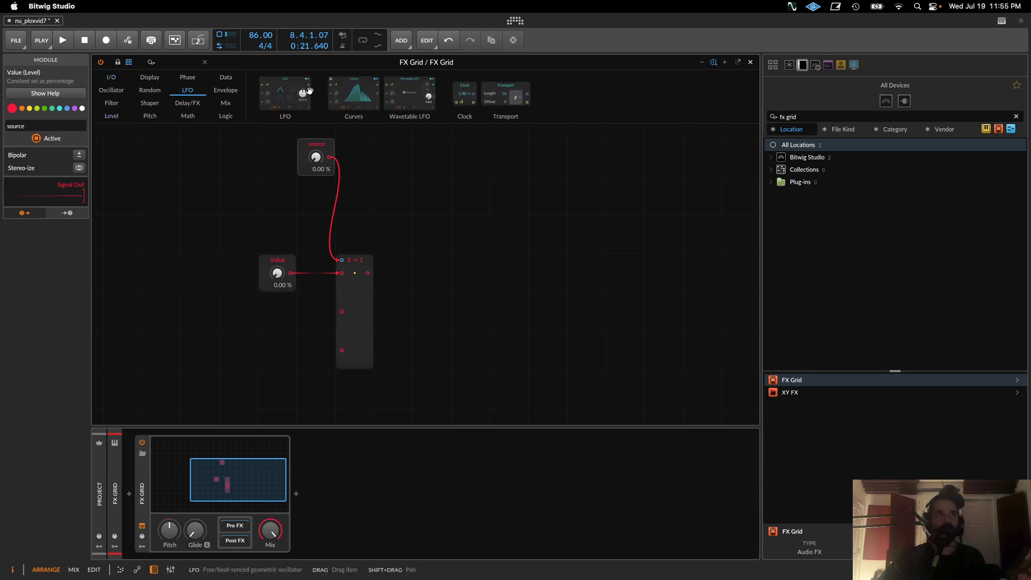
mouse_move(511, 100)
mouse_down()
mouse_move(274, 354)
mouse_move(274, 317)
mouse_move(344, 315)
mouse_up()
click(149, 76)
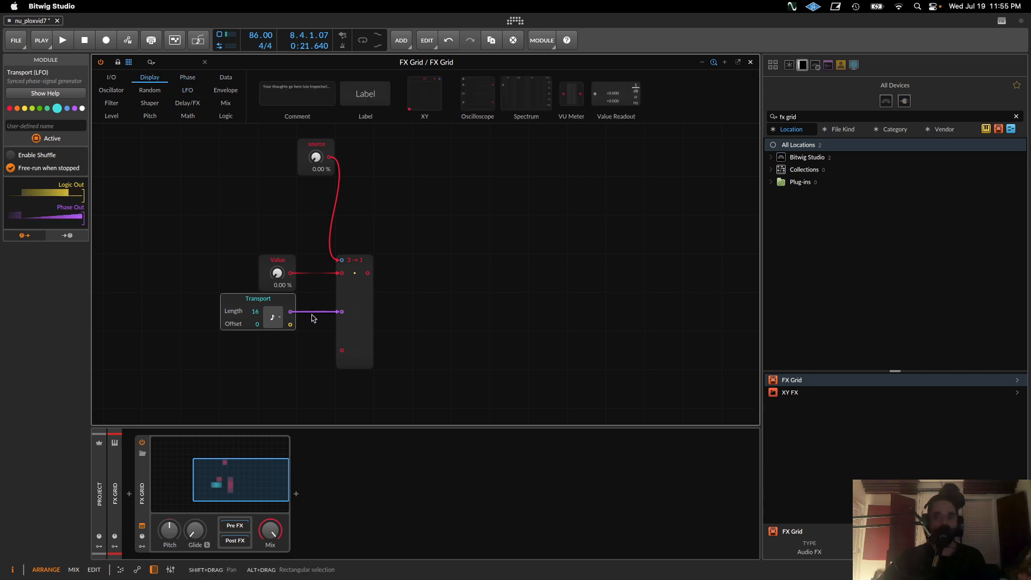
drag(276, 299, 199, 299)
Add a Pitch In module below the Merge and connect it to a Value Readout displaying semitones.
scroll(311, 295, down, 3)
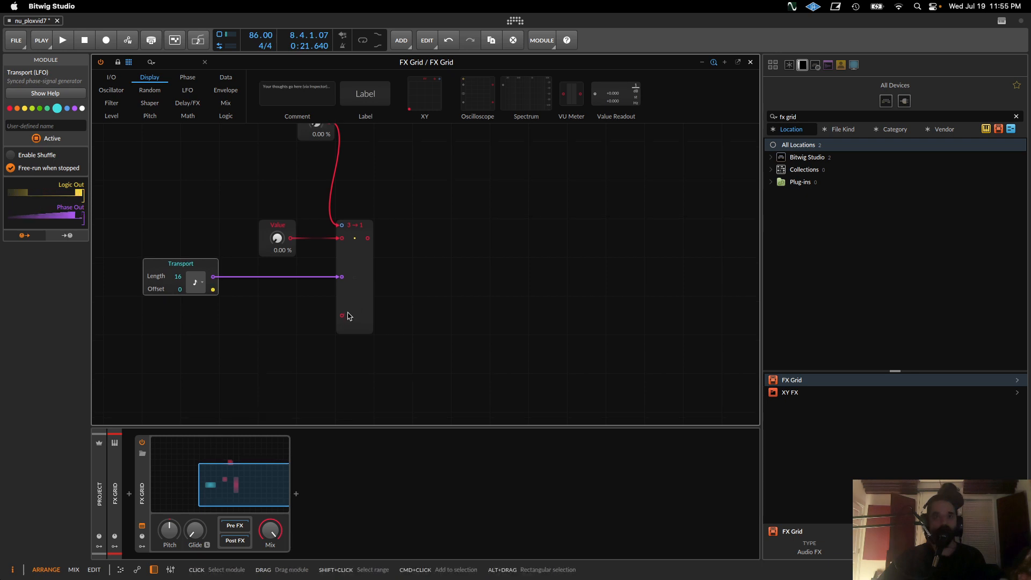
drag(276, 230, 294, 157)
click(113, 117)
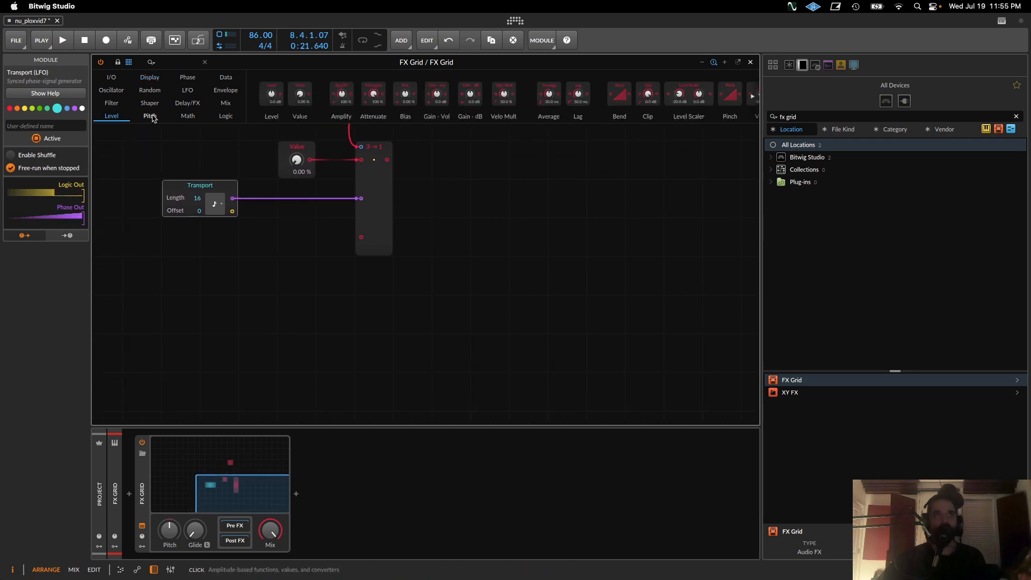
click(150, 117)
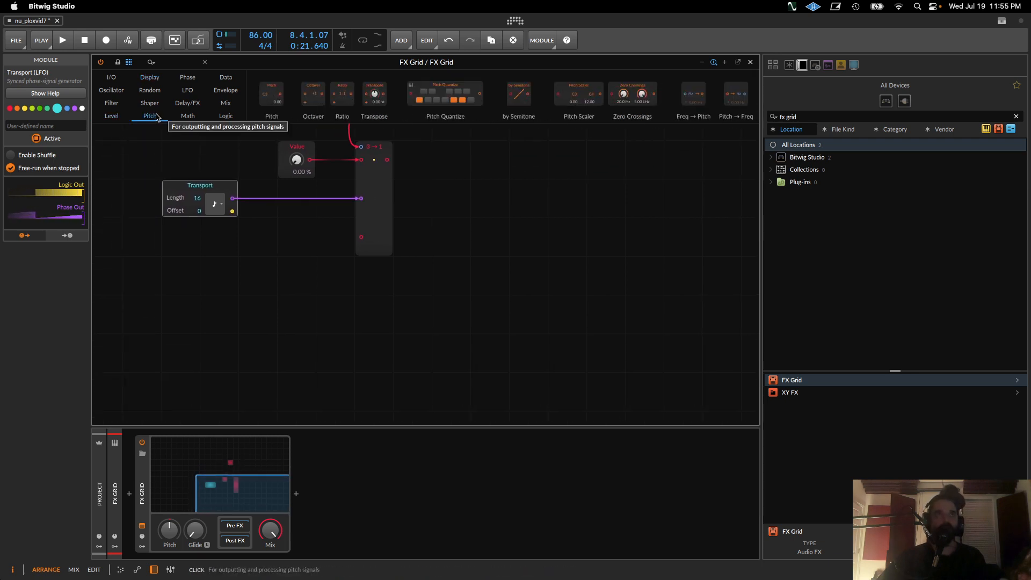
click(111, 77)
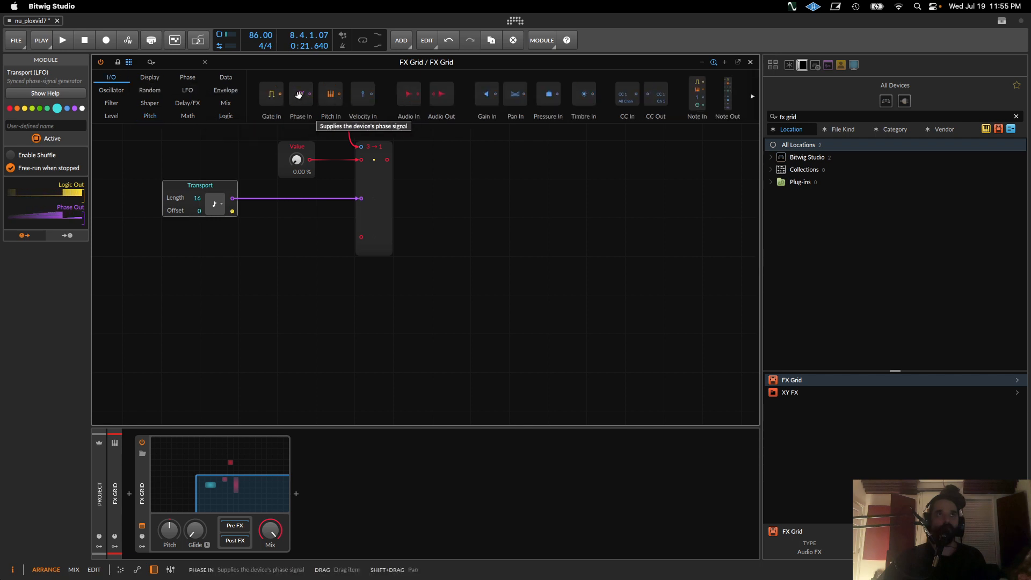
drag(325, 94, 284, 330)
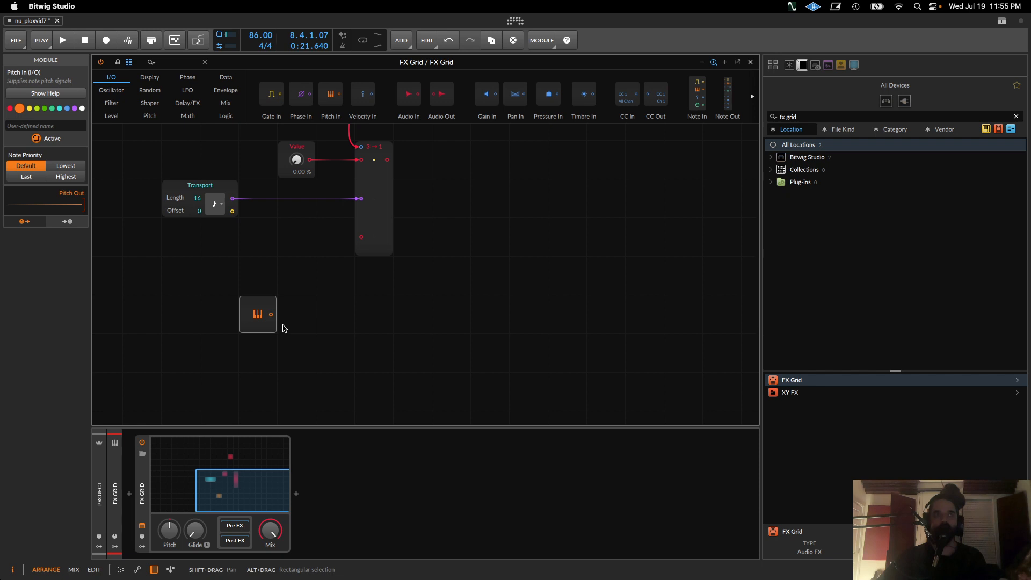
click(150, 77)
drag(616, 94, 274, 323)
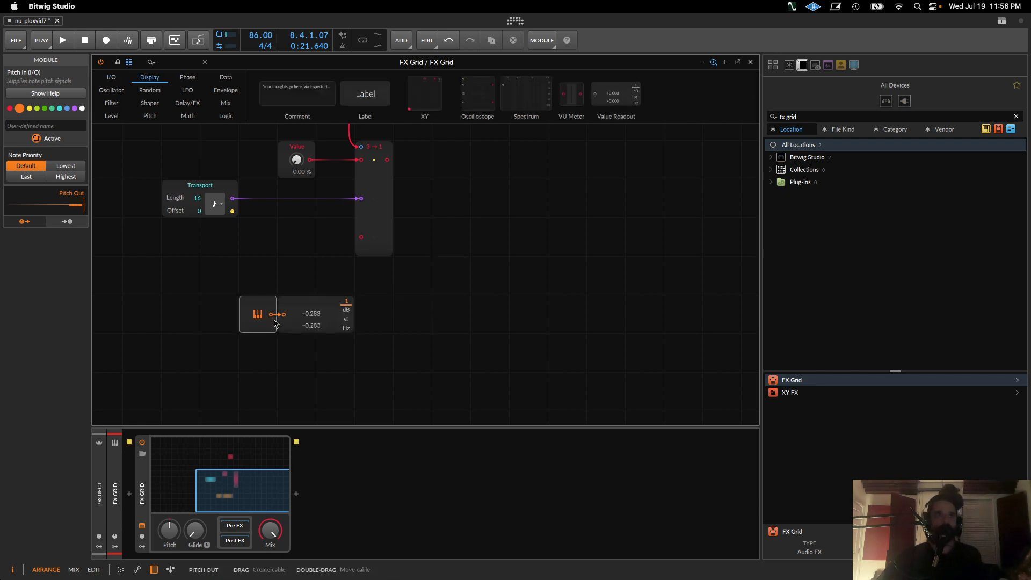
click(347, 320)
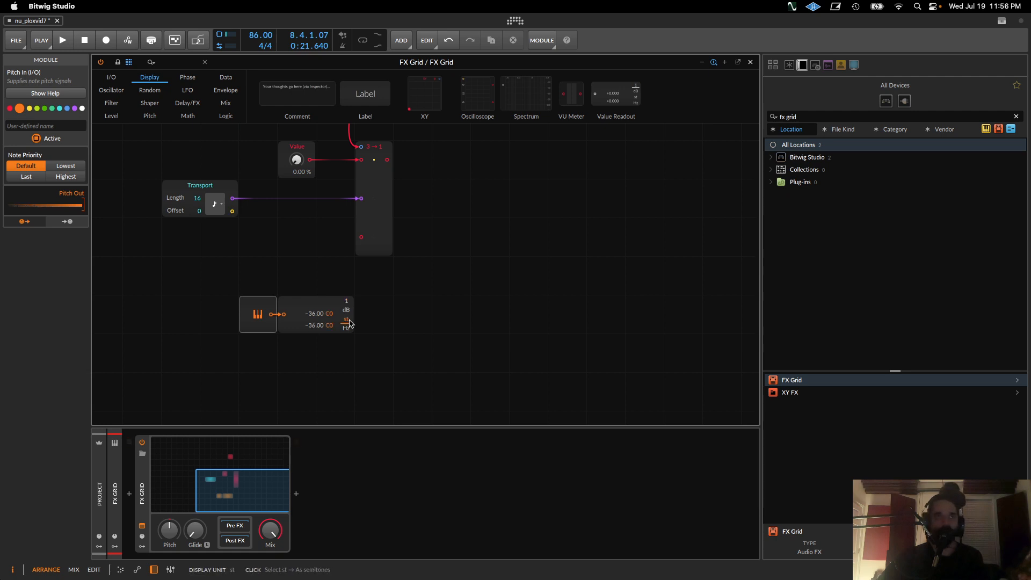
drag(319, 323, 397, 324)
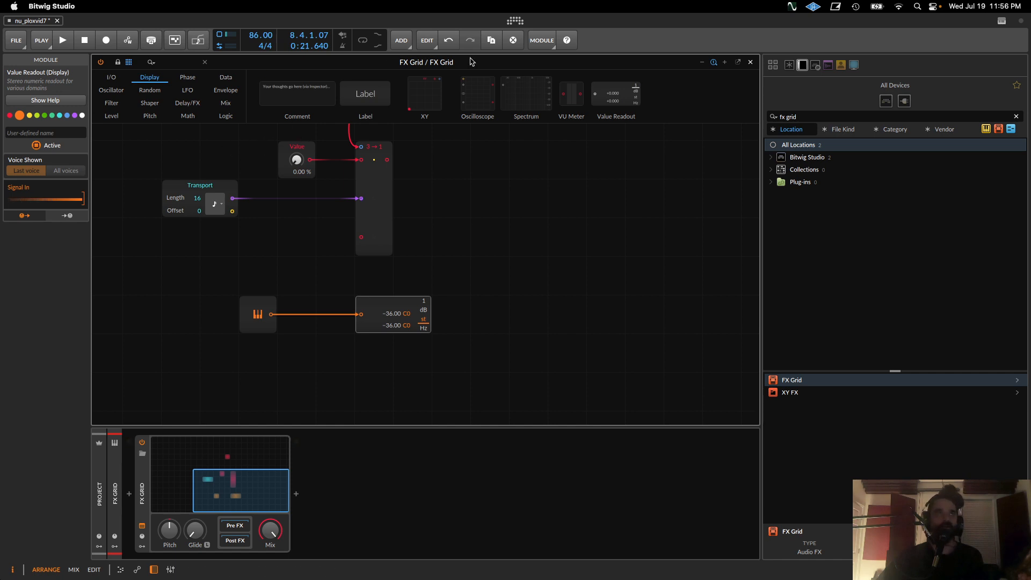
Connect the Pitch In module to a second Value Readout as well, and space the two readouts apart.
drag(616, 94, 271, 314)
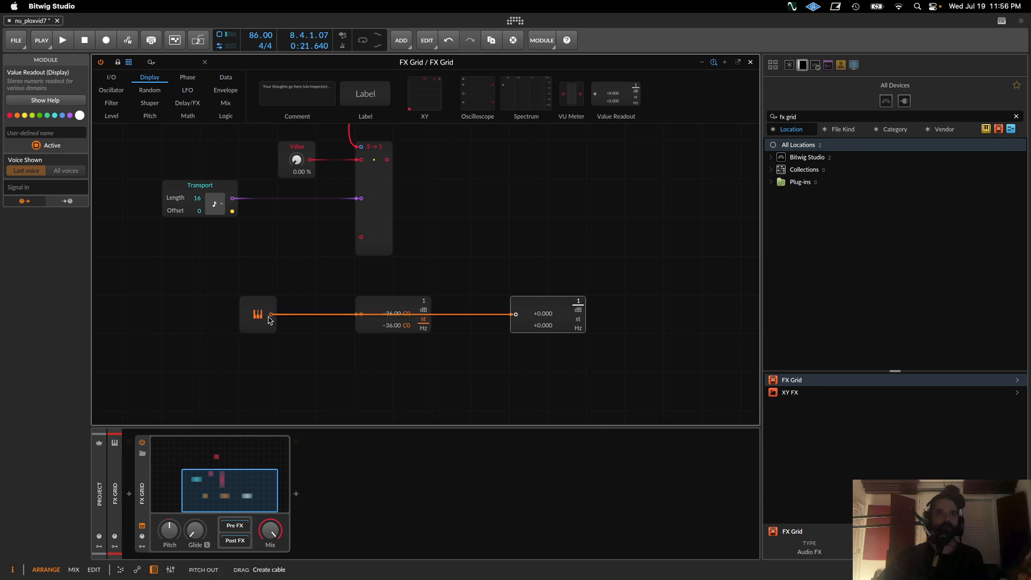
drag(564, 327, 564, 289)
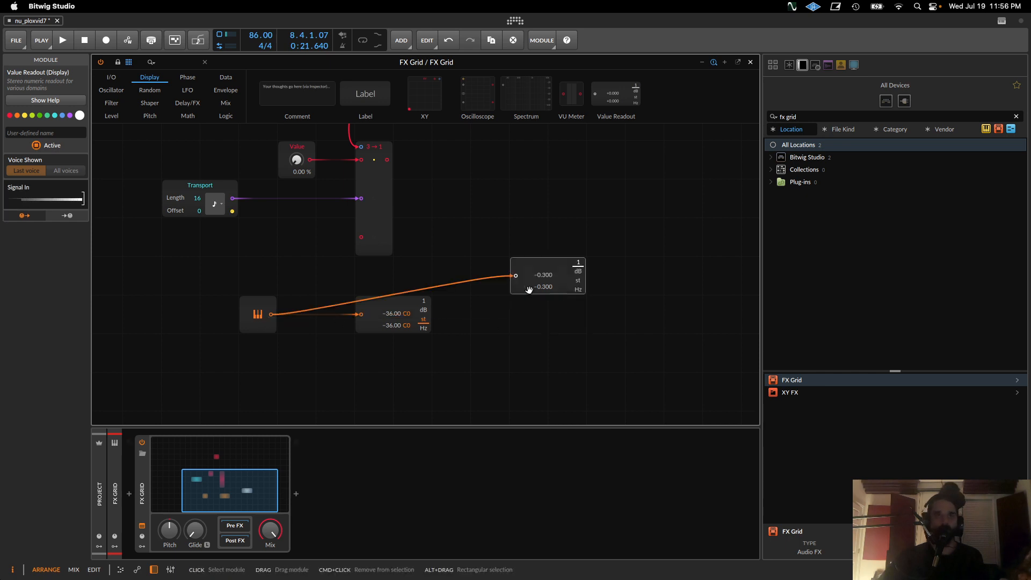
drag(403, 302, 441, 302)
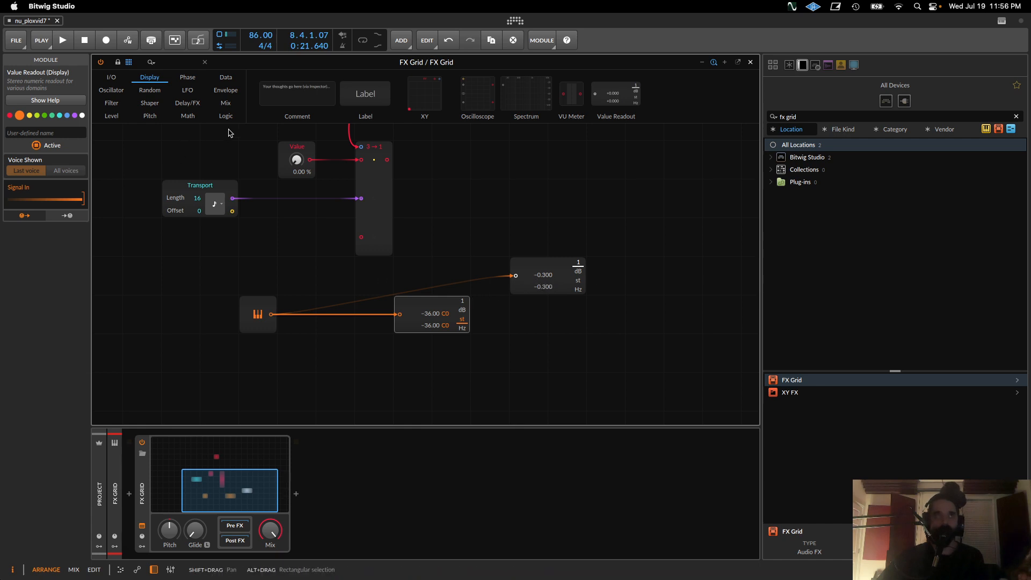
Insert an Add module before the second Value Readout and feed its second input from a Constant set to 0.30.
click(188, 115)
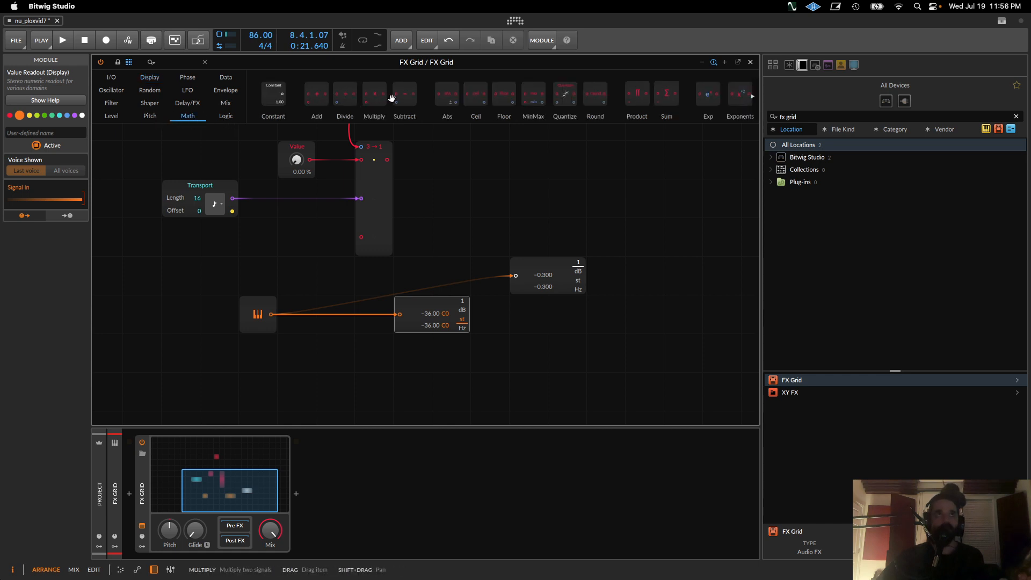
drag(391, 98, 513, 277)
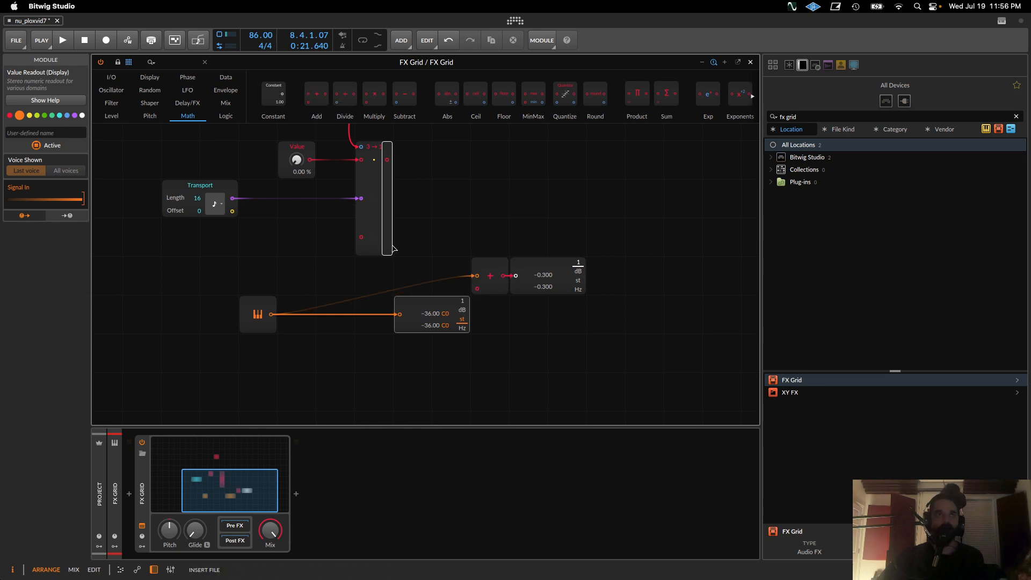
drag(392, 246, 423, 301)
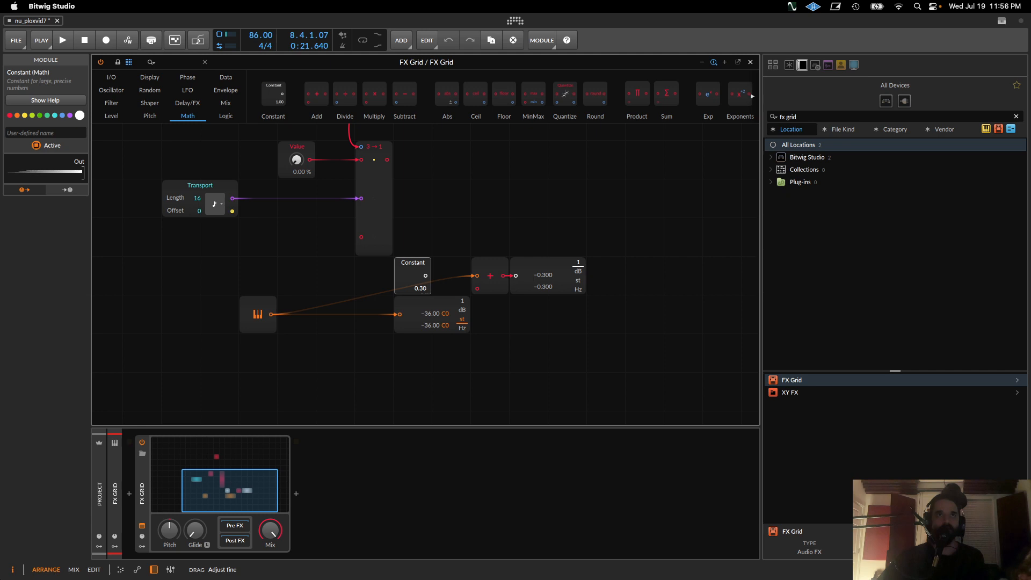
drag(425, 275, 477, 288)
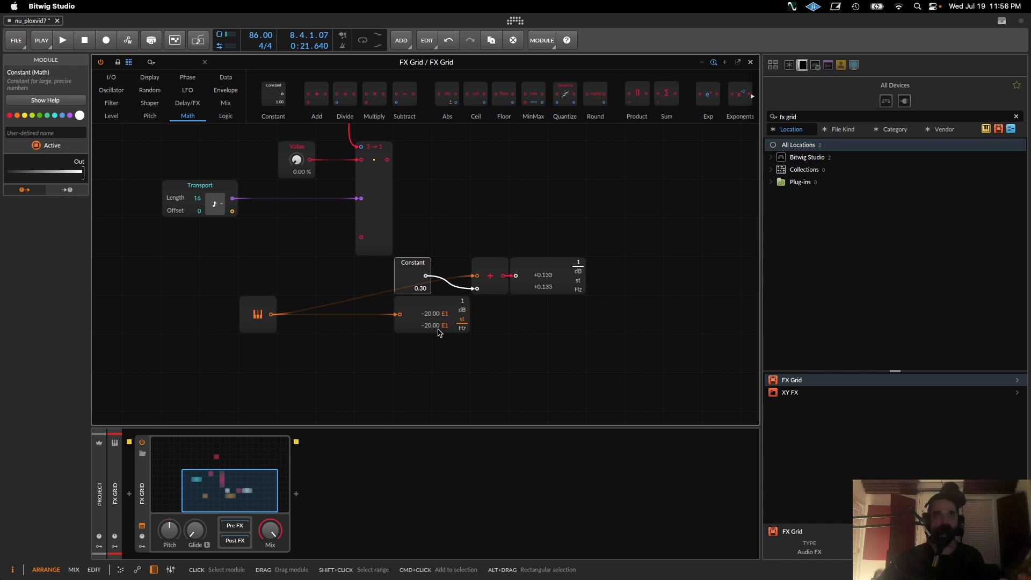
Move the second Value Readout further along and insert a Multiply module between it and the Add module.
click(548, 280)
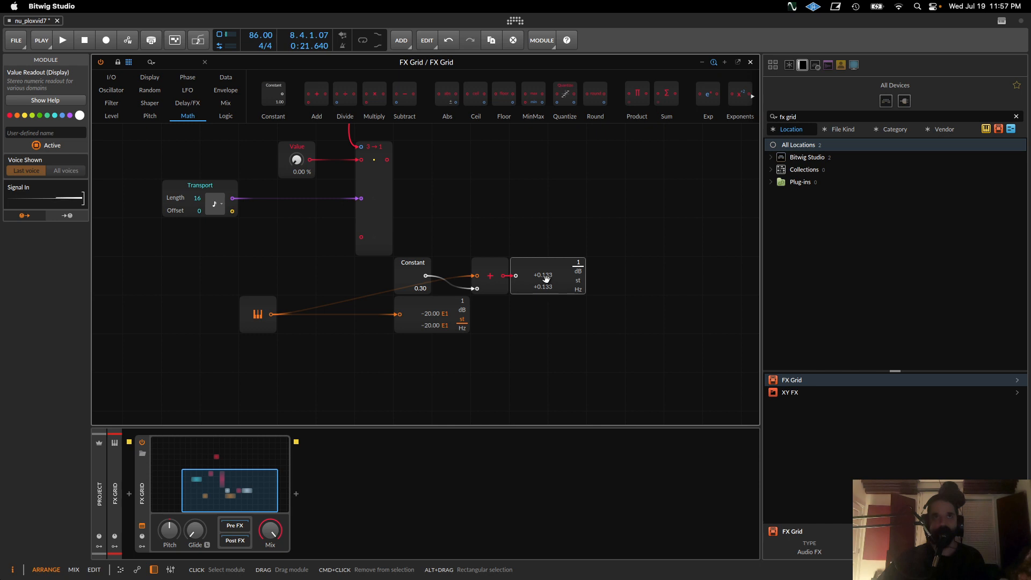
drag(562, 282, 637, 275)
drag(375, 97, 594, 275)
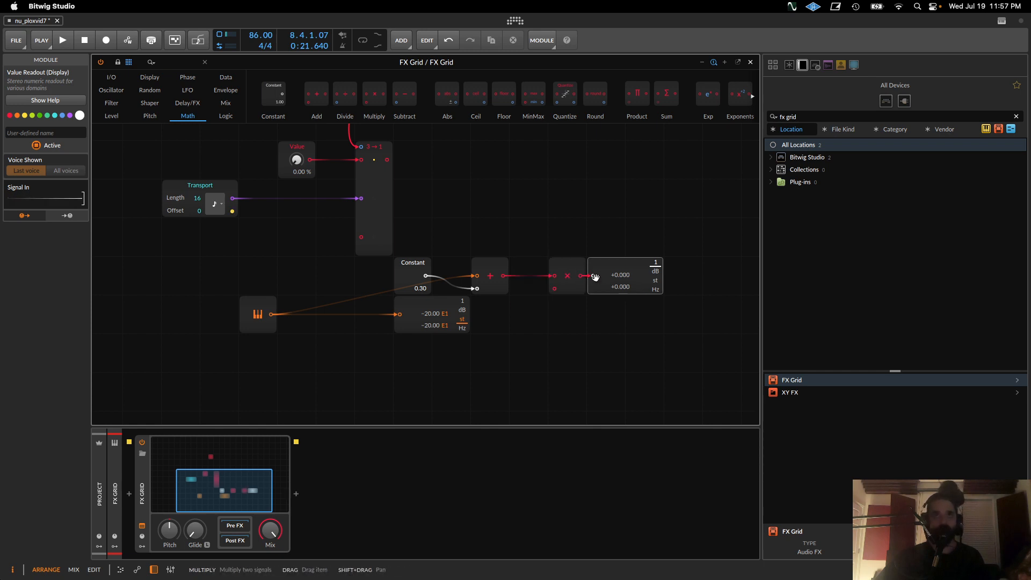
Feed the Multiply module's second input from a new Constant set to 7.50 and place that Constant further below.
drag(273, 95, 554, 288)
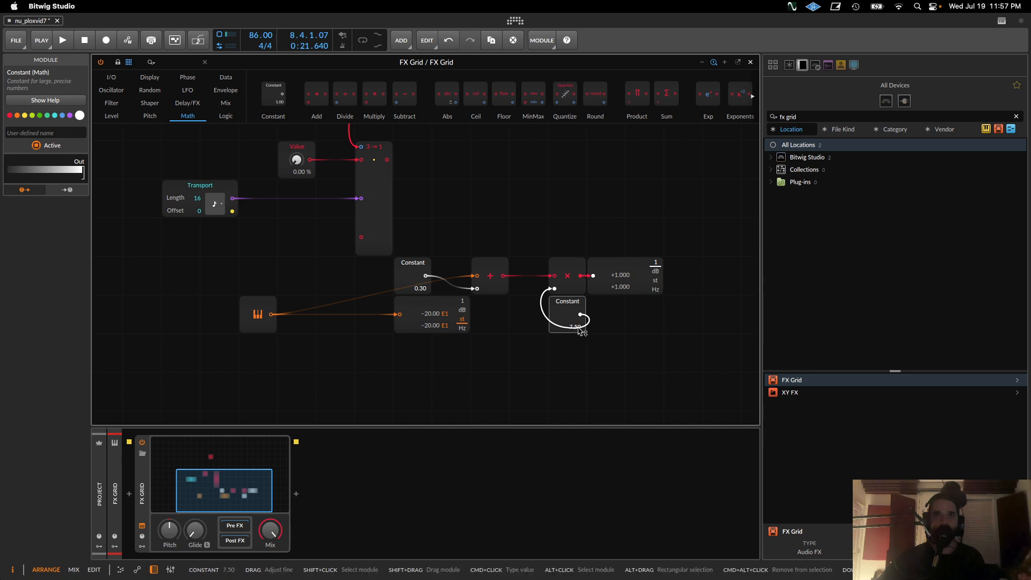
drag(567, 302, 561, 378)
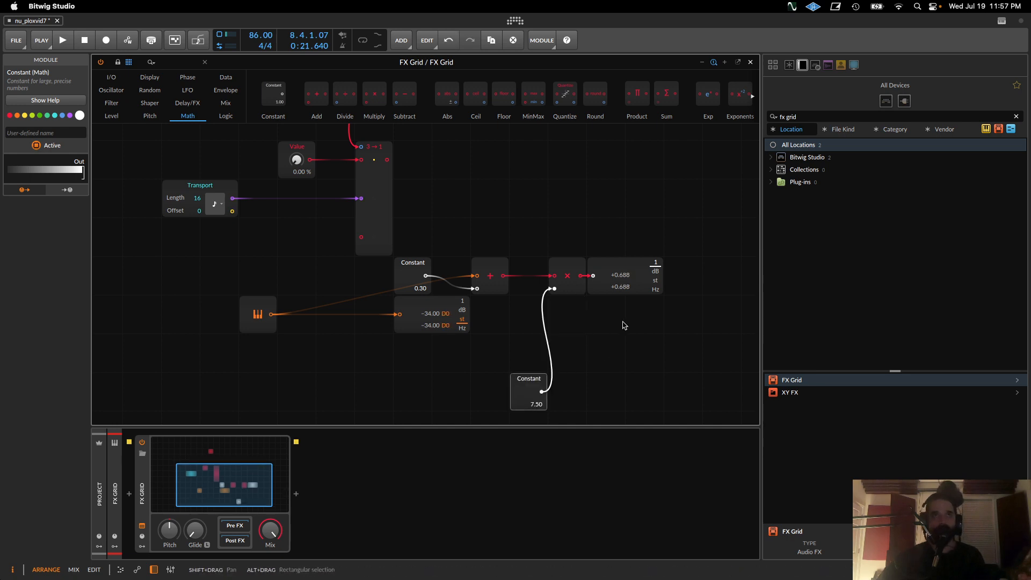
Move the second Value Readout further along and insert a Quantize module between it and the Multiply module.
drag(638, 284, 676, 285)
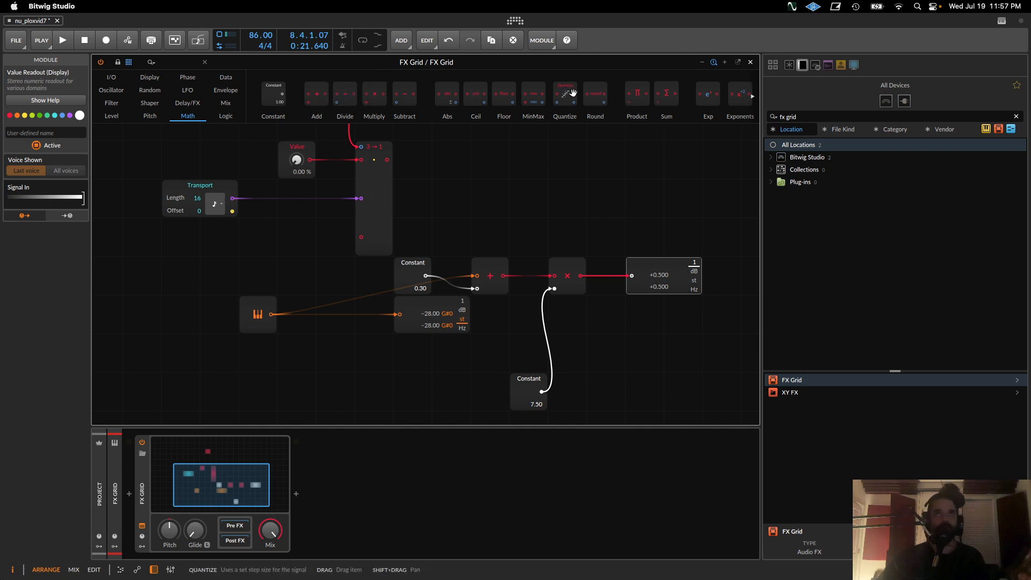
double_click(574, 144)
drag(574, 144, 607, 276)
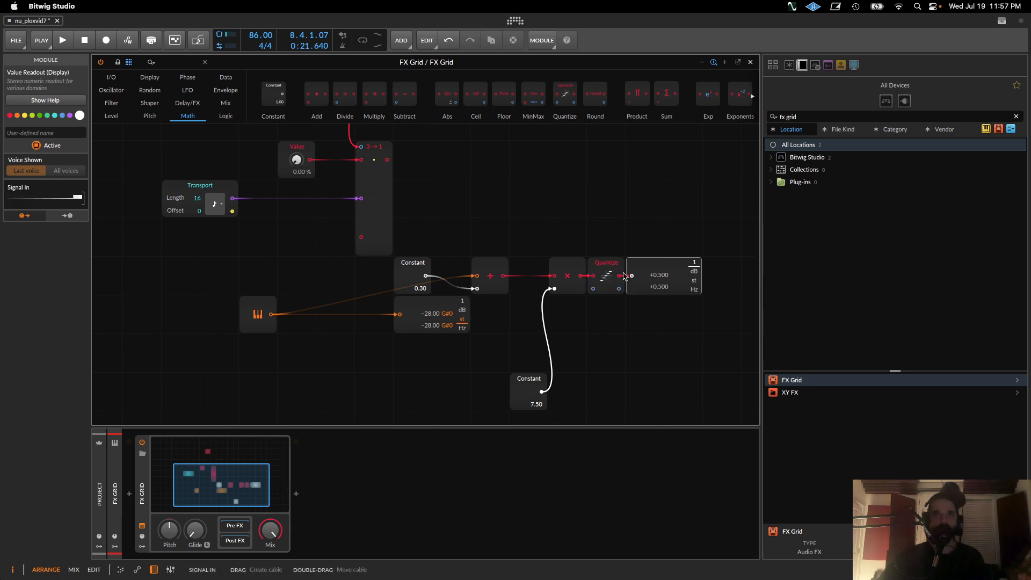
click(617, 272)
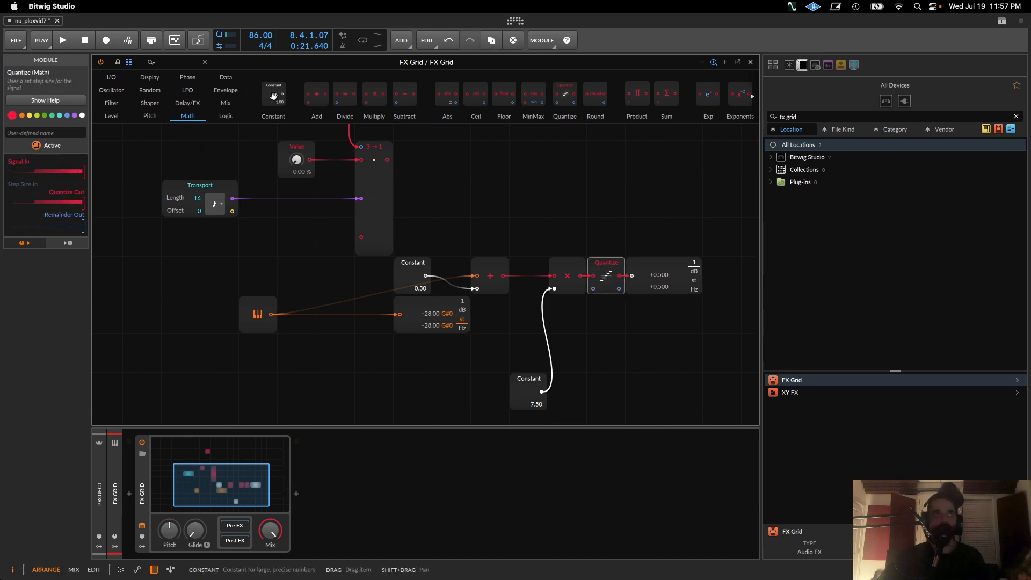
Build a Divide module dividing a Constant of 1.00 by a Constant of 16.00 and feed its output to the Quantize step size.
drag(274, 92, 529, 187)
click(529, 186)
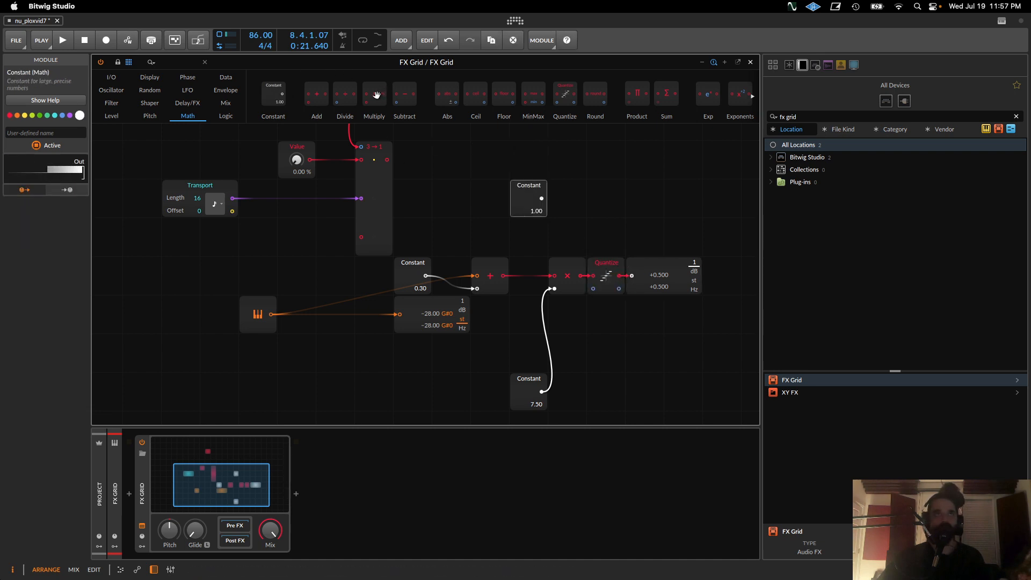
drag(344, 95, 554, 198)
drag(274, 93, 455, 182)
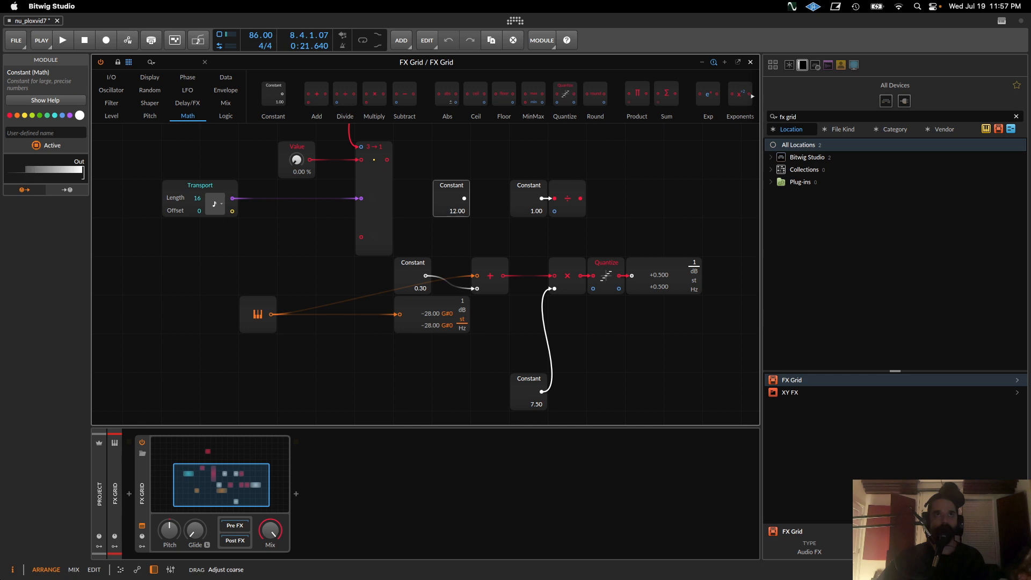
drag(464, 198, 593, 288)
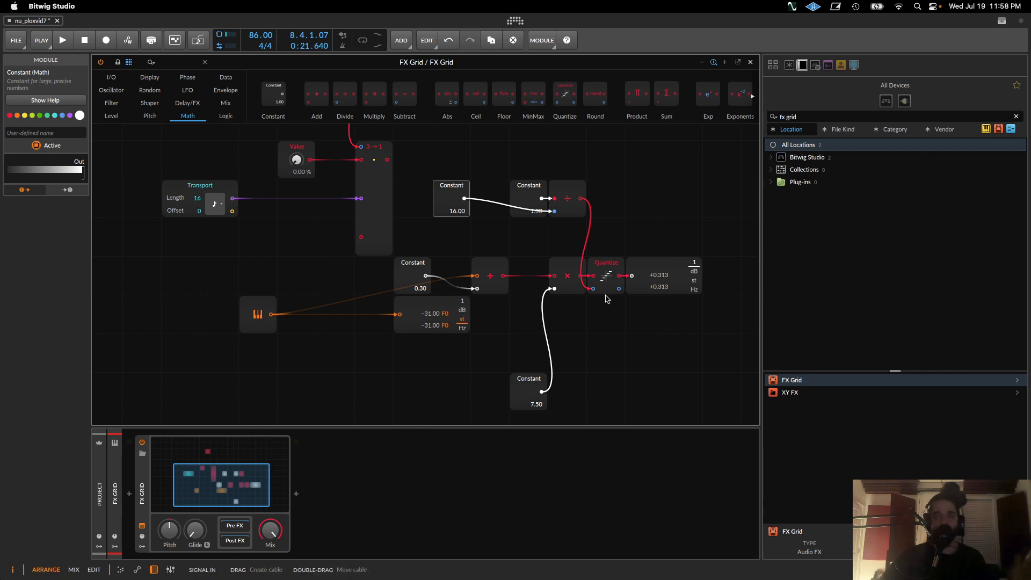
Connect the Quantize output to the Merge module's third signal input and move the Merge past the other modules.
scroll(608, 301, down, 3)
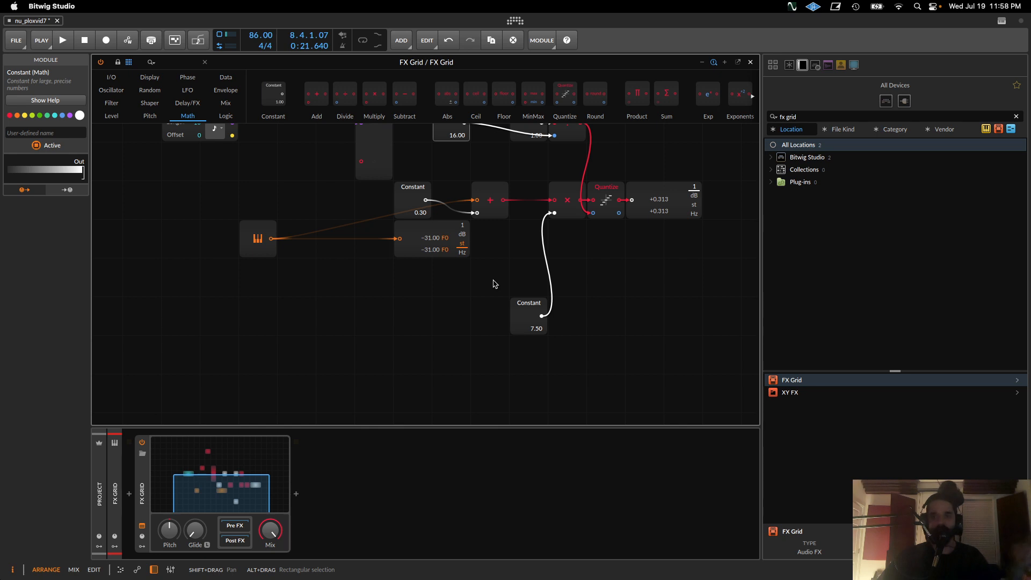
scroll(506, 294, up, 3)
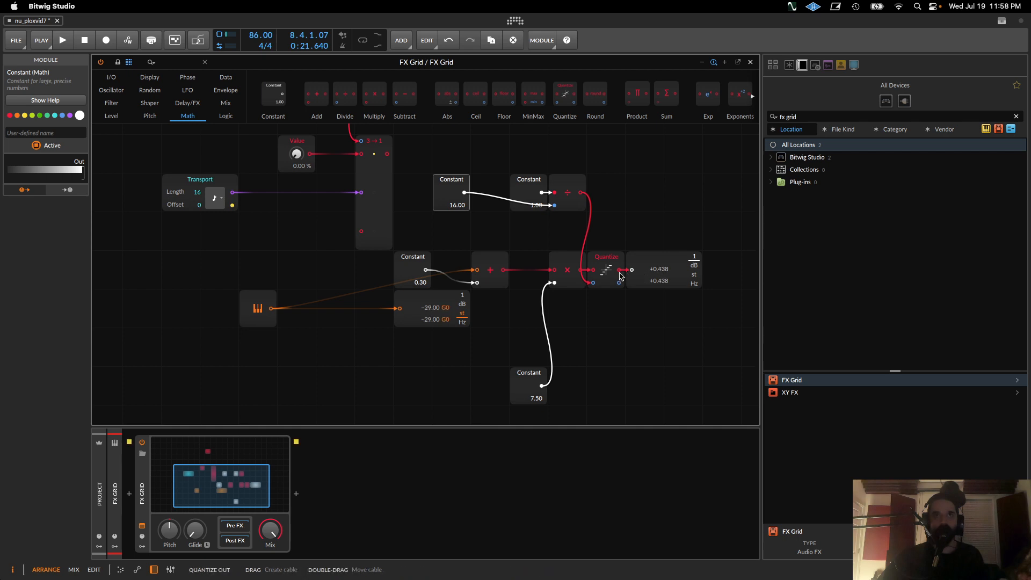
drag(619, 276, 361, 231)
scroll(357, 233, up, 7)
scroll(376, 290, down, 3)
click(382, 304)
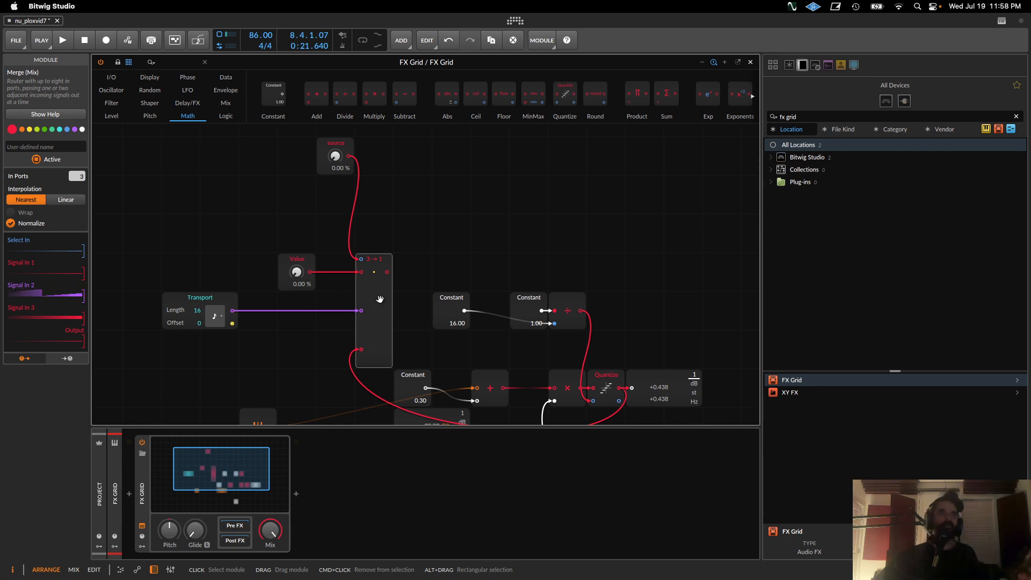
drag(379, 299, 471, 285)
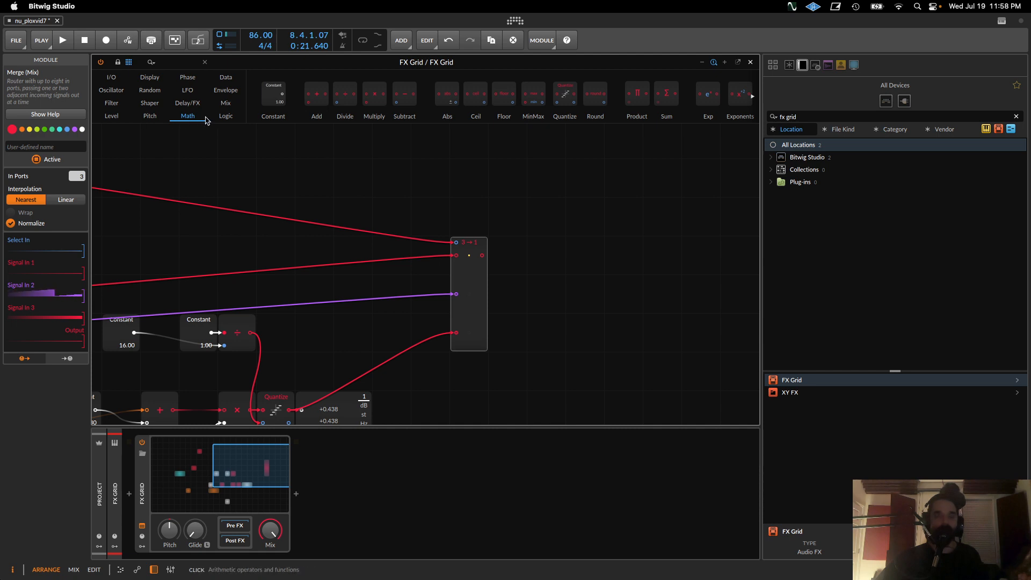
Add a Multiply module after the Merge output and feed its second input from an adjacent Constant set to 8.00.
click(225, 116)
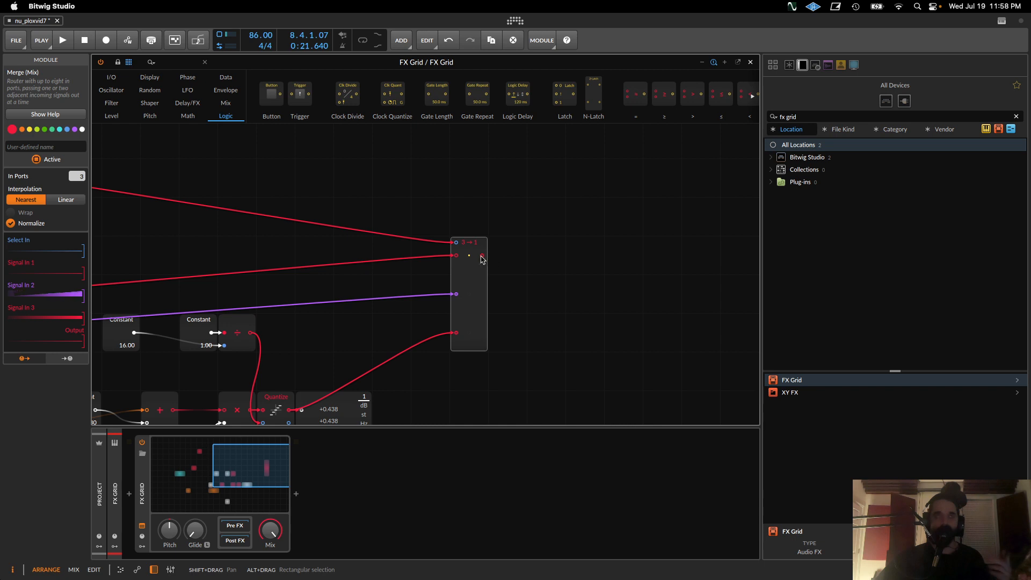
click(181, 119)
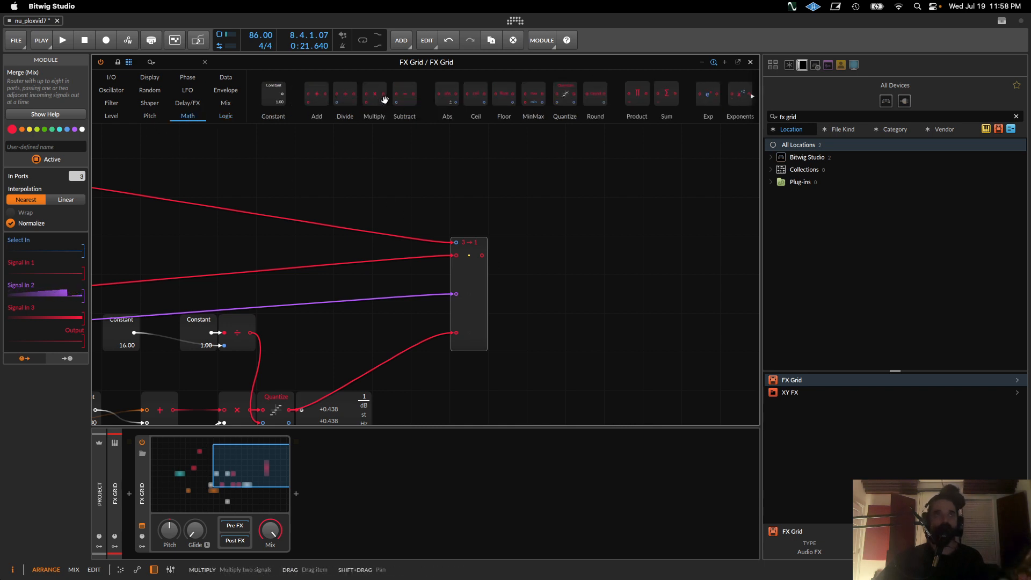
drag(385, 100, 545, 293)
drag(482, 255, 581, 285)
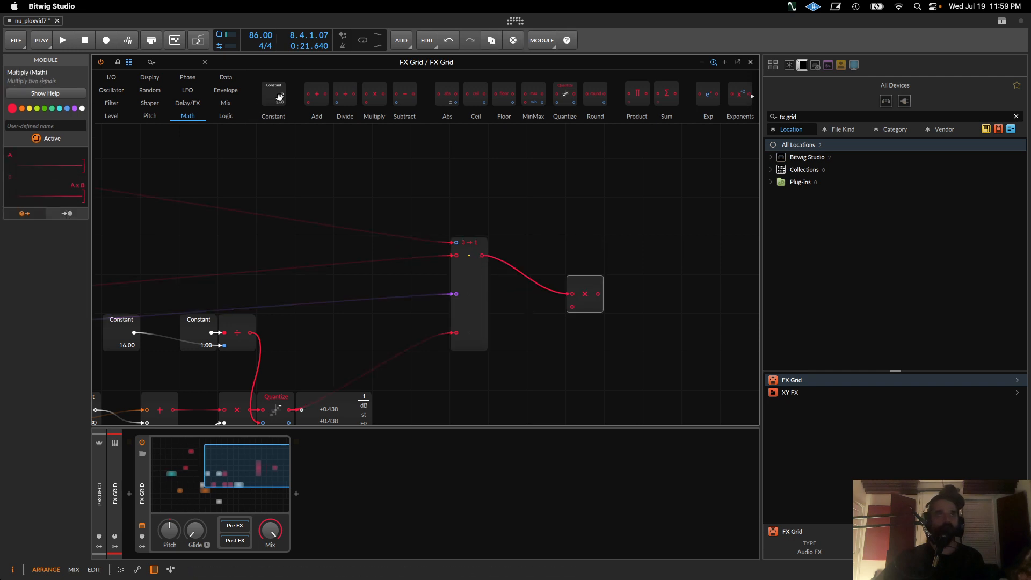
drag(279, 97, 573, 307)
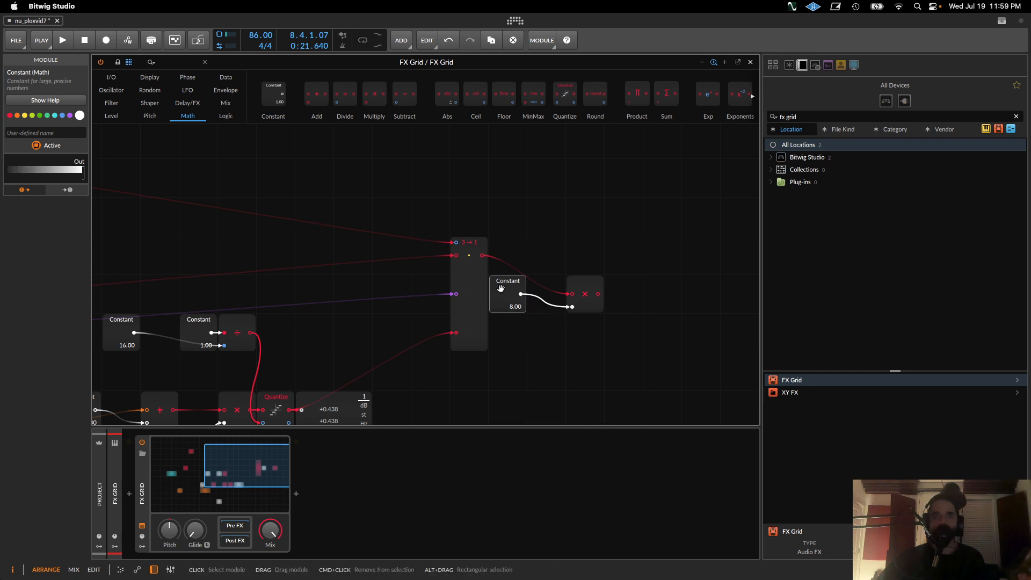
drag(507, 280, 465, 231)
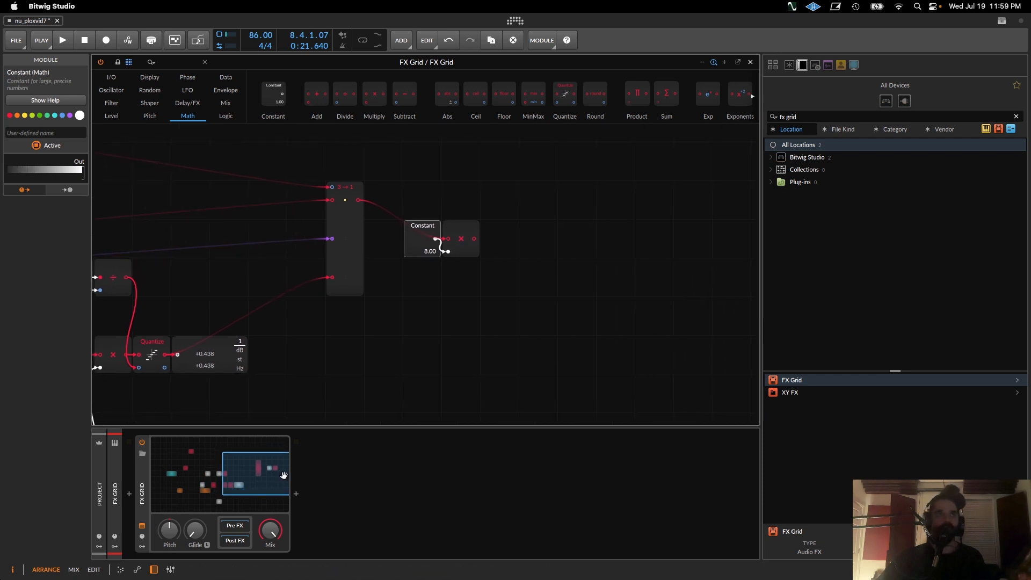
Add a Modulator Out module fed by the output of the Multiply after the Merge.
click(113, 77)
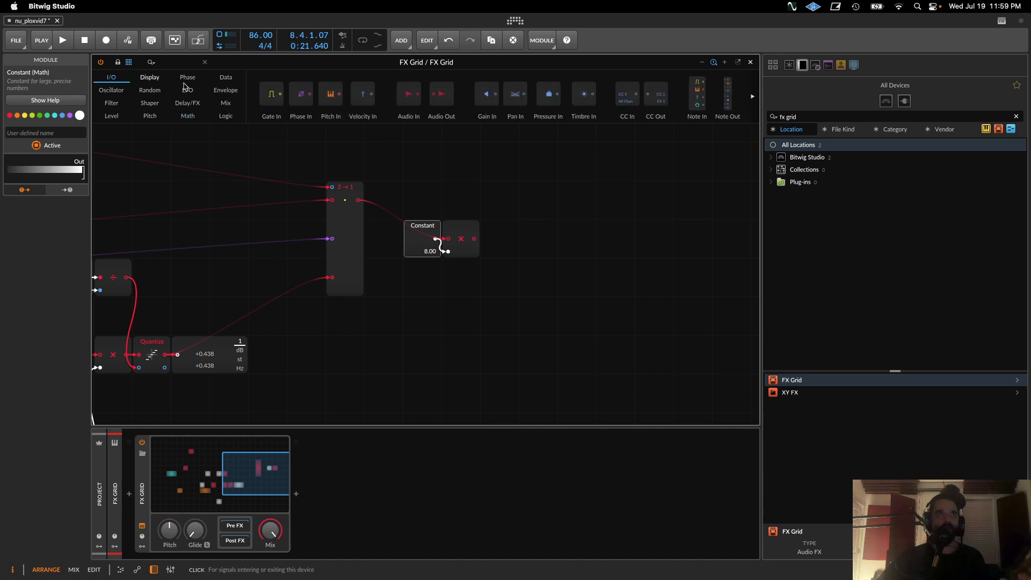
drag(742, 90, 500, 238)
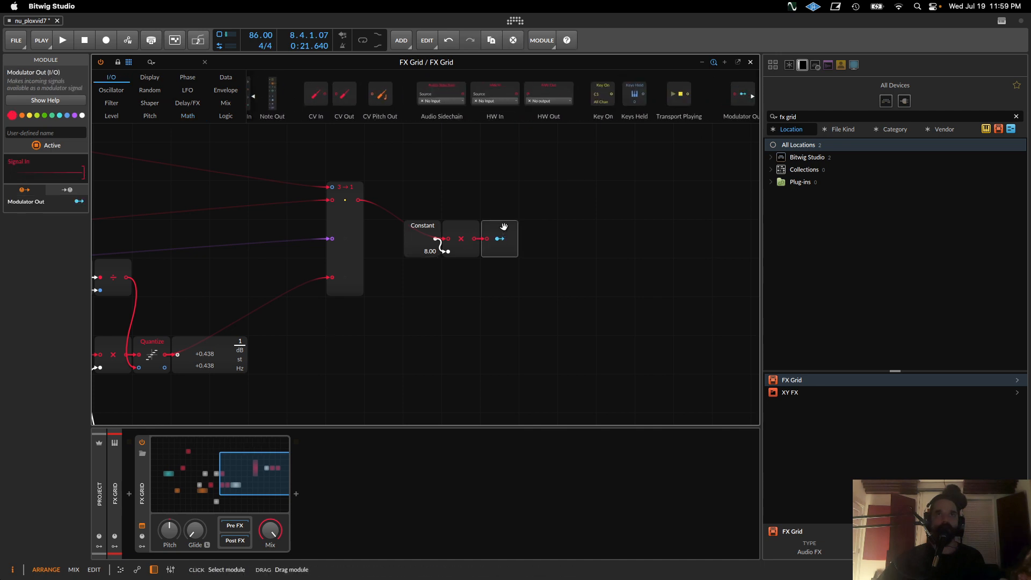
Add a ParSeq-8 modulator to the FX Grid device and set its timebase to Hold (rate of zero).
click(142, 547)
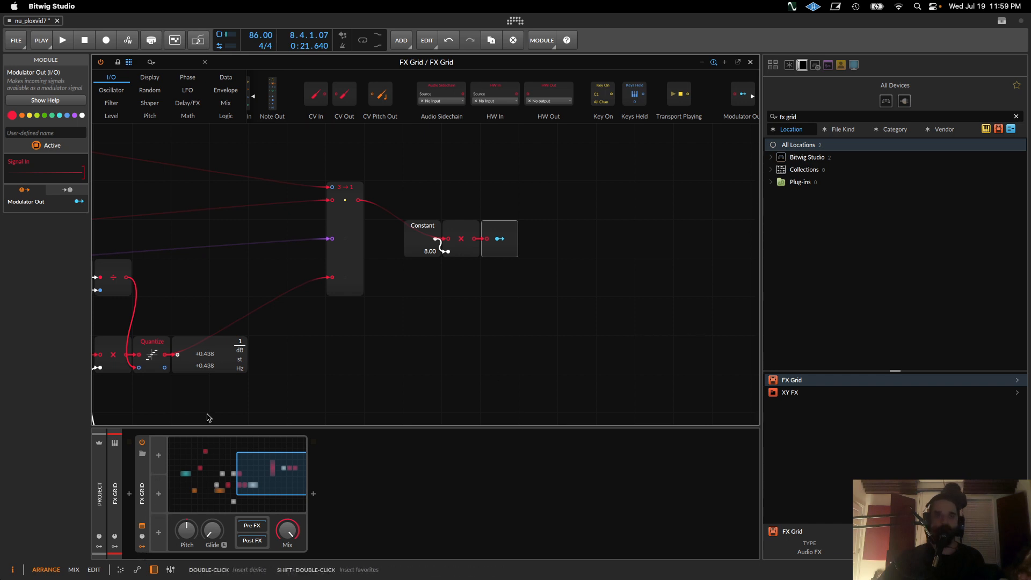
click(800, 114)
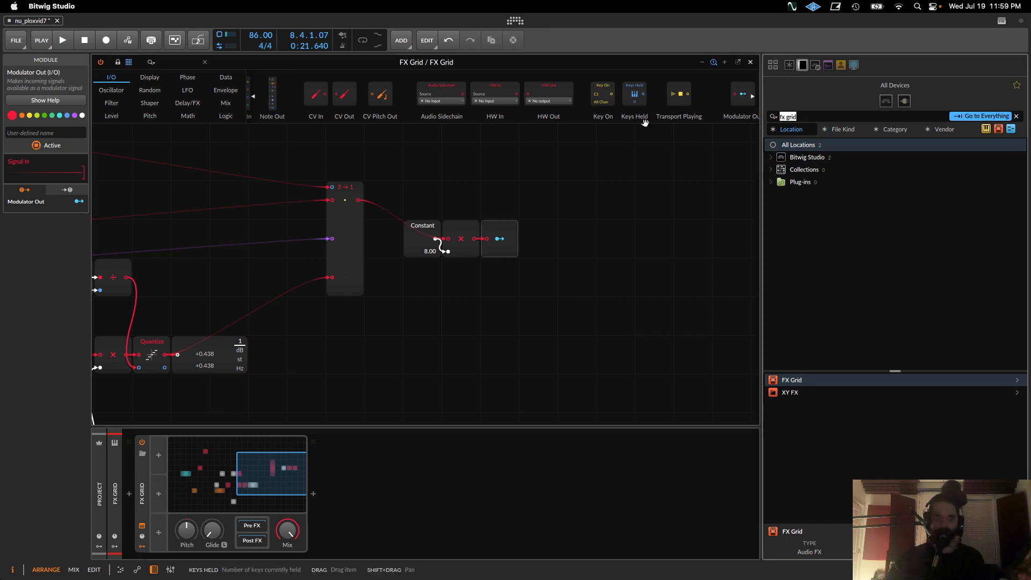
click(159, 458)
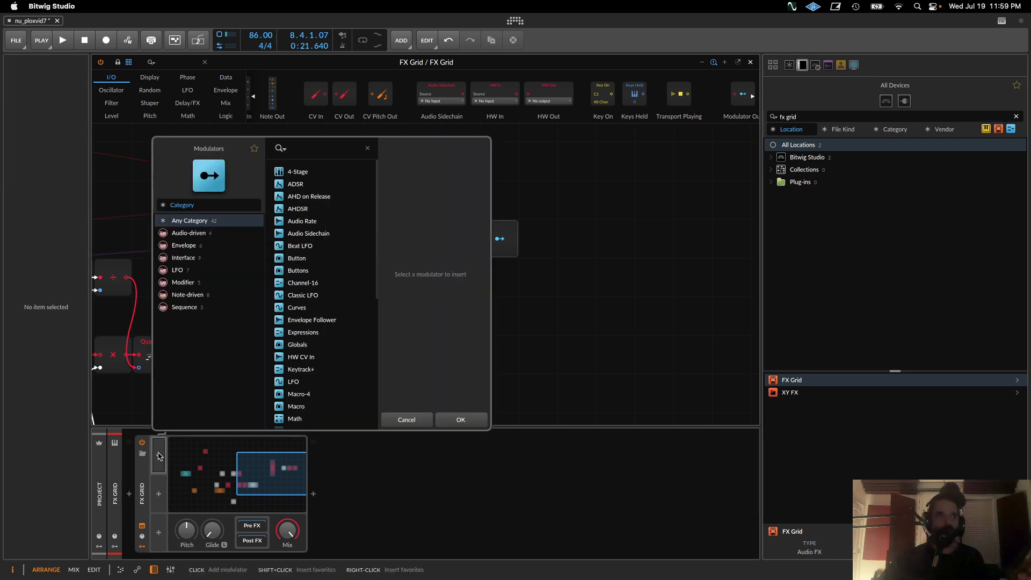
scroll(322, 290, down, 5)
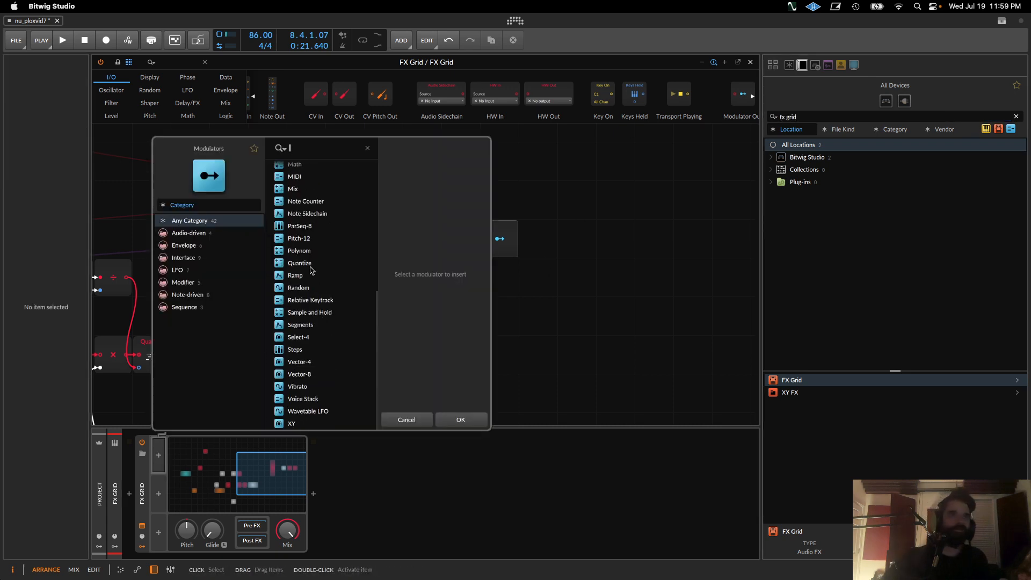
double_click(307, 226)
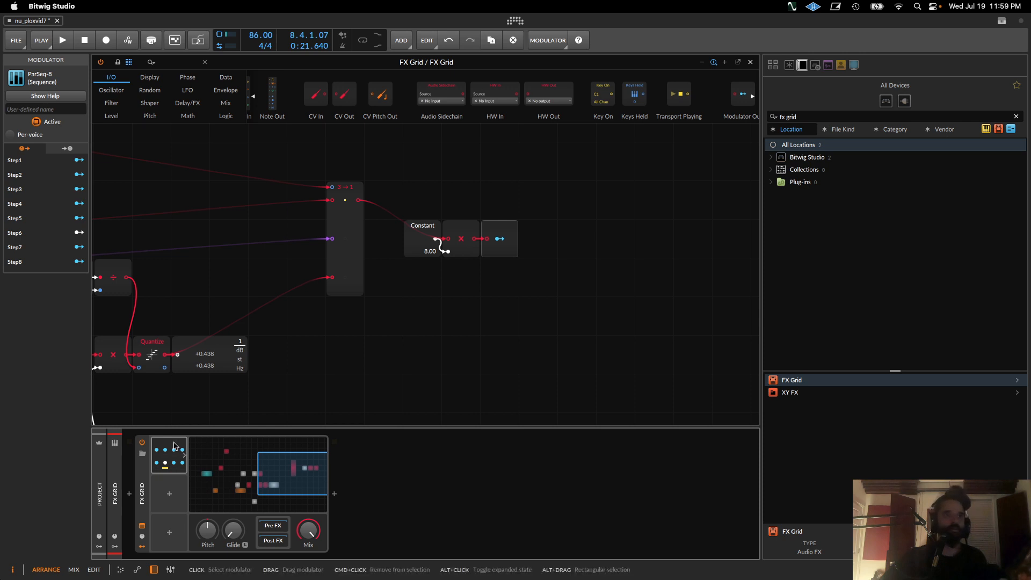
click(301, 541)
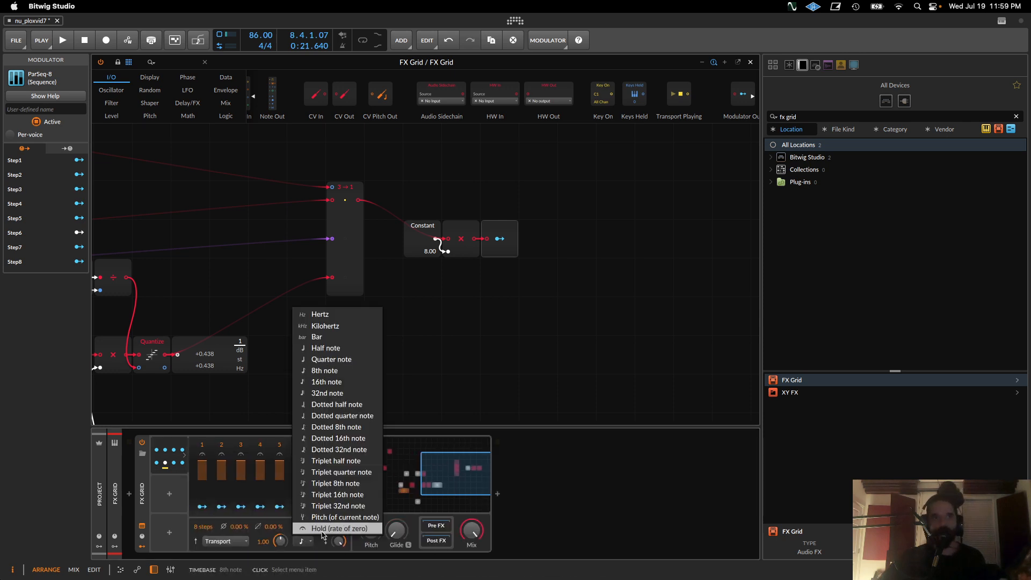
click(308, 531)
Map the Modulator Out to the ParSeq-8's Phase with a modulation amount of 1.000.
click(499, 239)
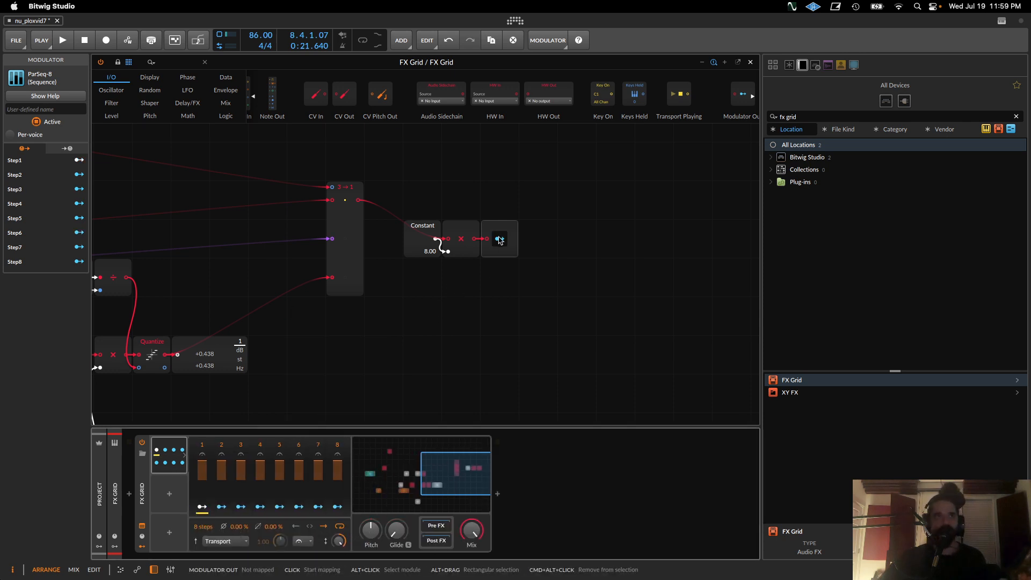
drag(237, 526, 237, 508)
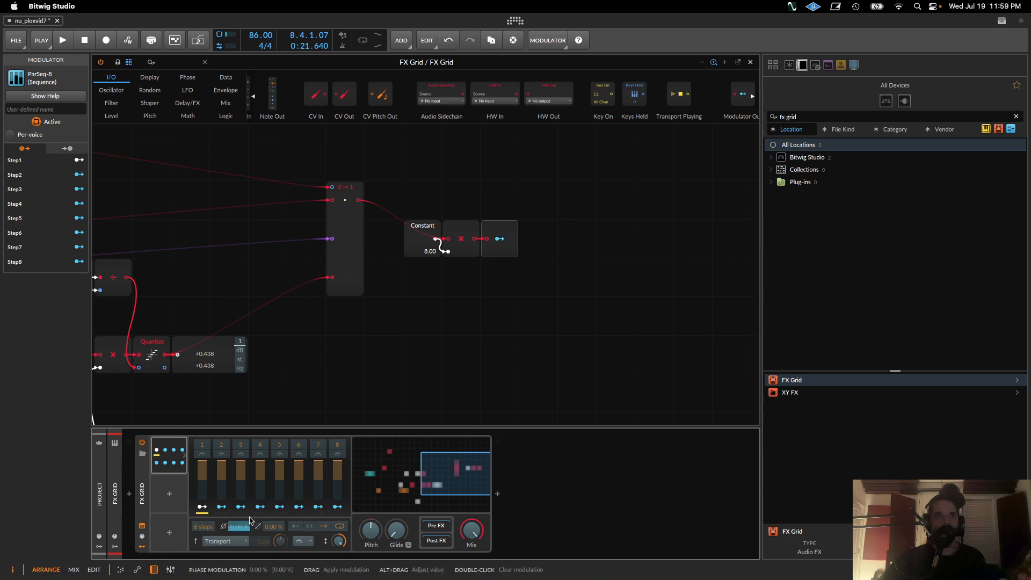
click(499, 239)
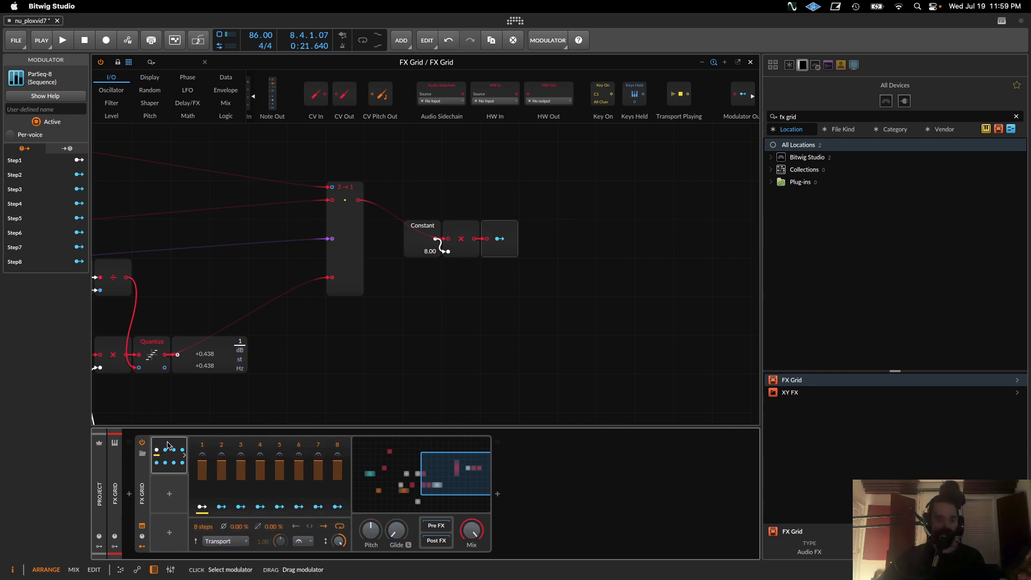
Collapse the first ParSeq-8's expanded view and add a second ParSeq-8 modulator to the FX Grid device.
key(Delete)
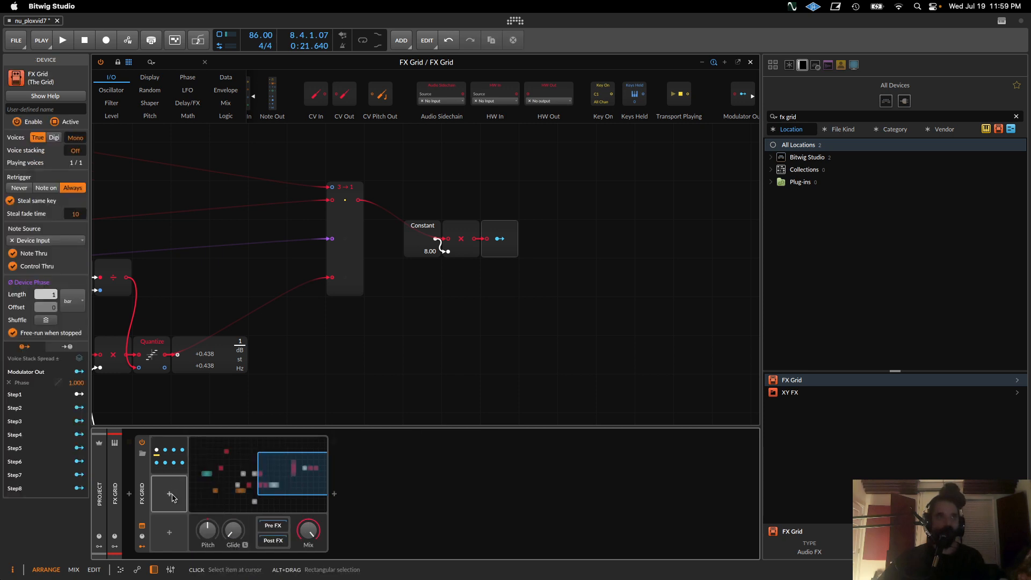
click(169, 493)
scroll(309, 435, down, 3)
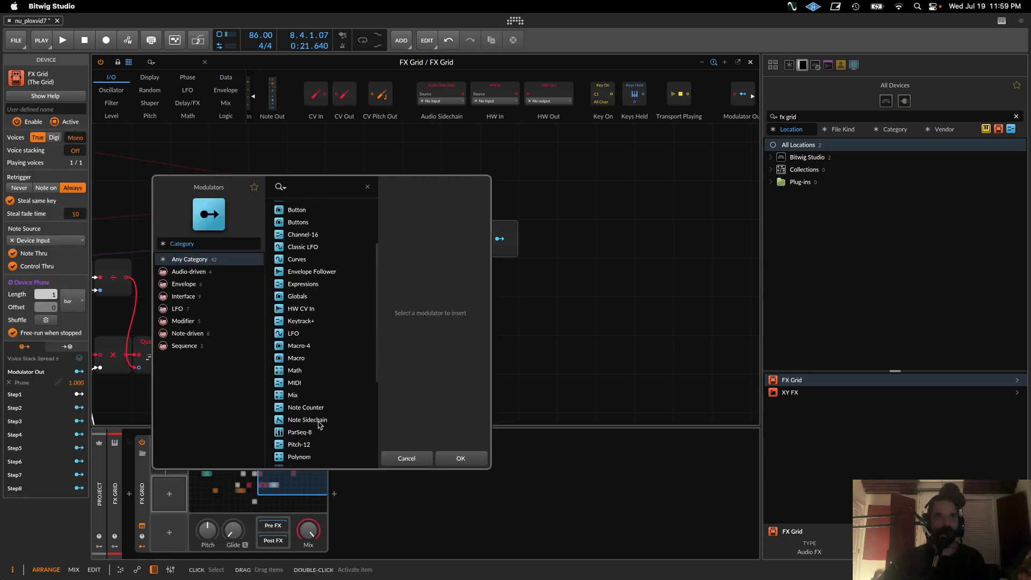
click(310, 431)
click(463, 458)
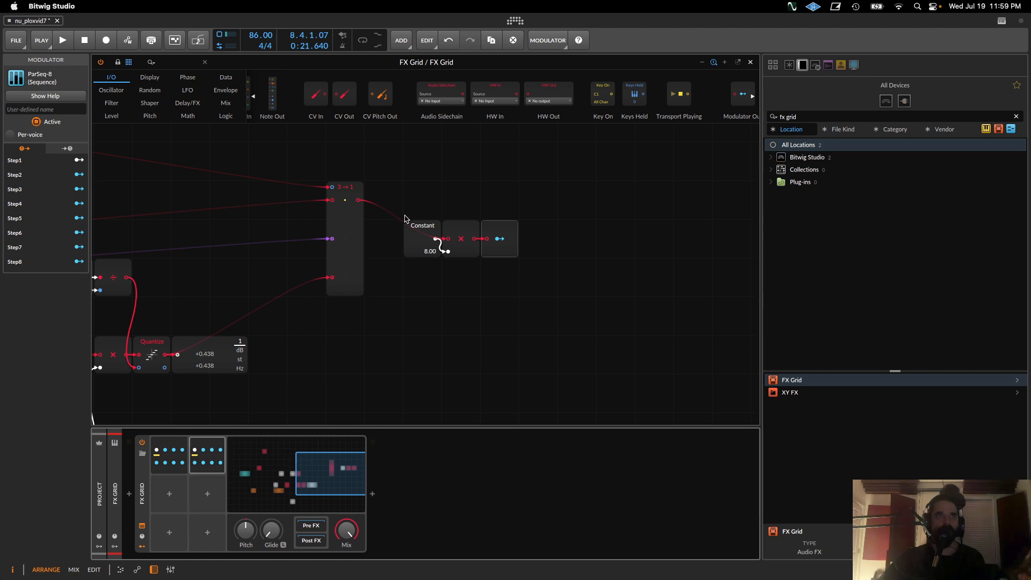
Add a Bias module set to -100 % below the Multiply, fed from its output, and place a copy of the Modulator Out beside it.
click(176, 62)
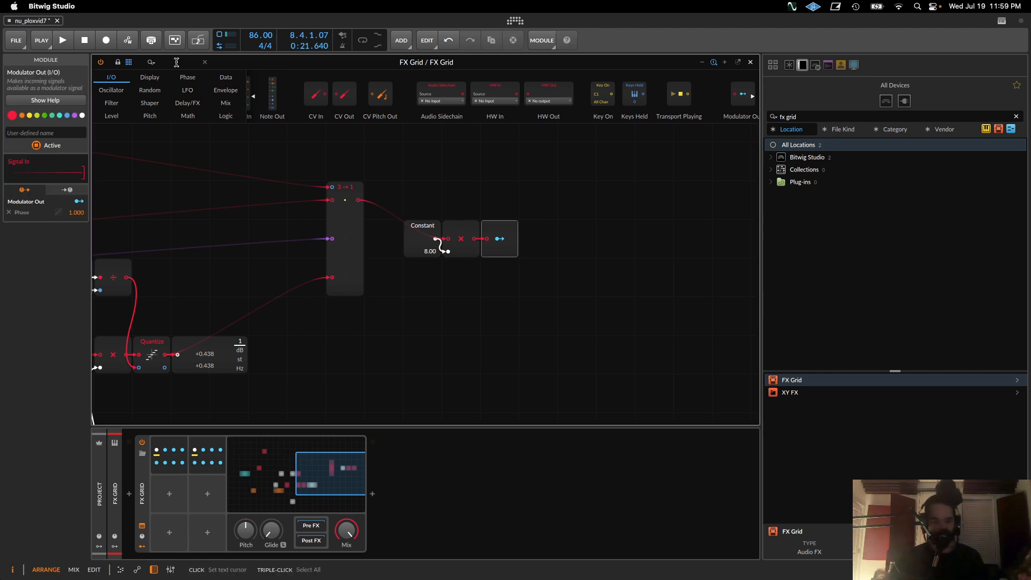
text(bias)
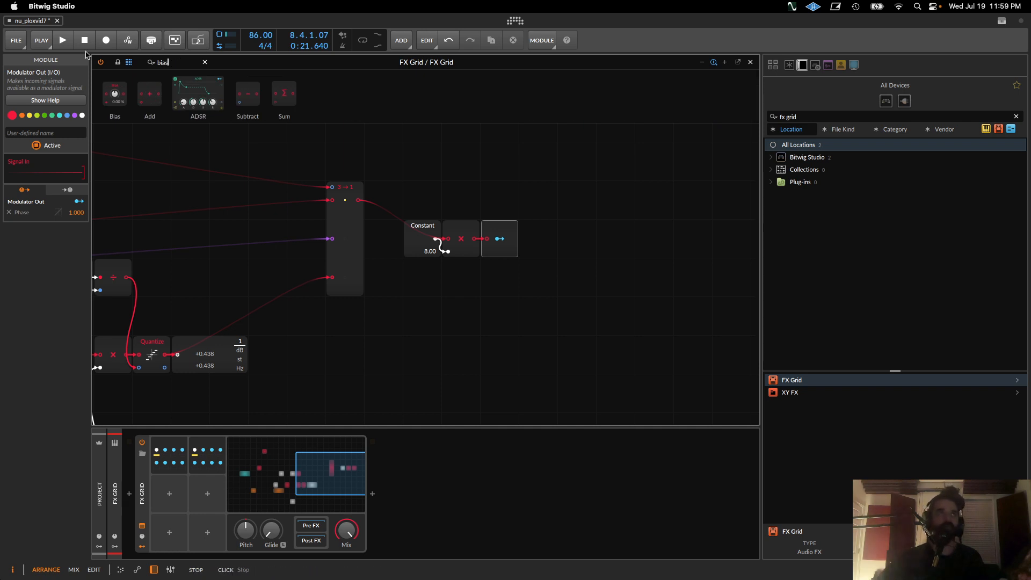
mouse_move(115, 94)
mouse_down()
mouse_move(495, 311)
mouse_move(465, 266)
mouse_move(448, 278)
mouse_up()
click(508, 229)
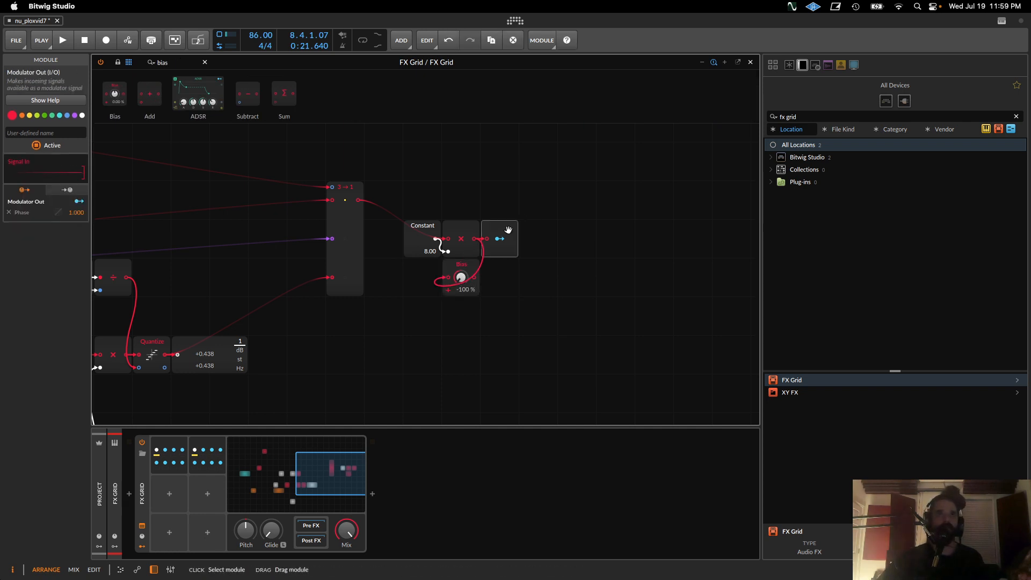
drag(508, 230, 511, 285)
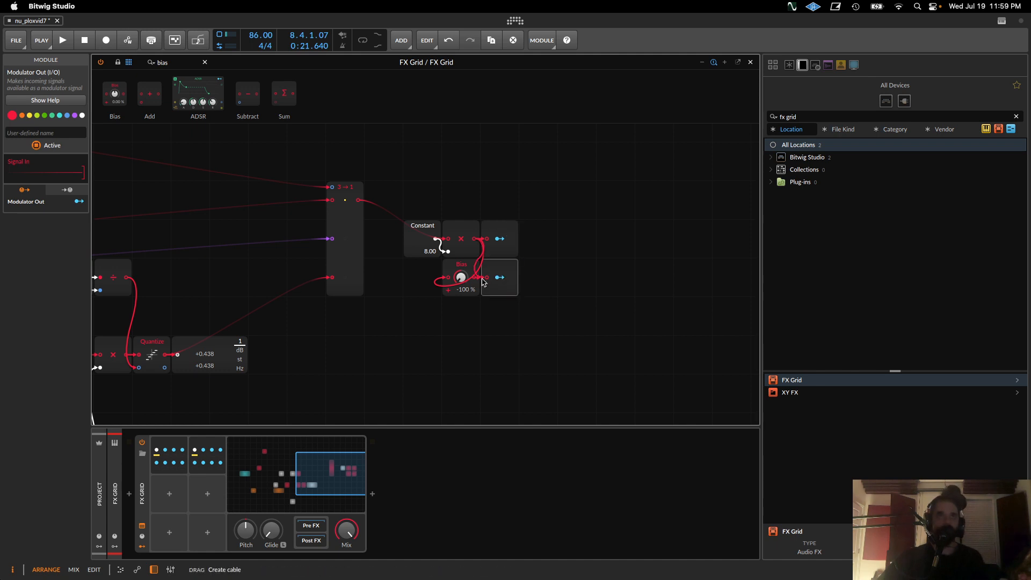
Expand the second ParSeq-8 and map the second Modulator Out to its Phase with a modulation amount of 1.000.
click(218, 449)
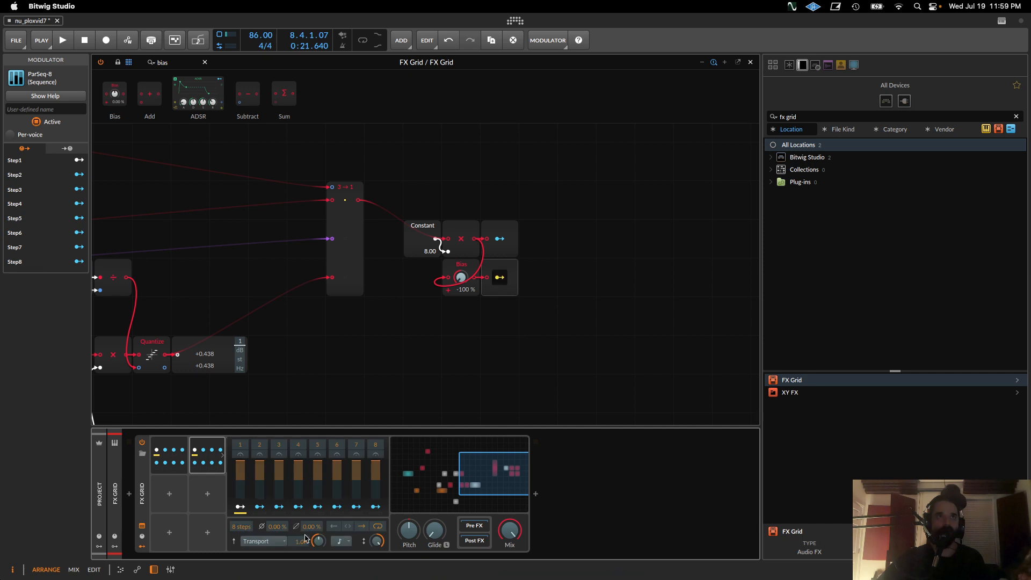
drag(277, 526, 277, 507)
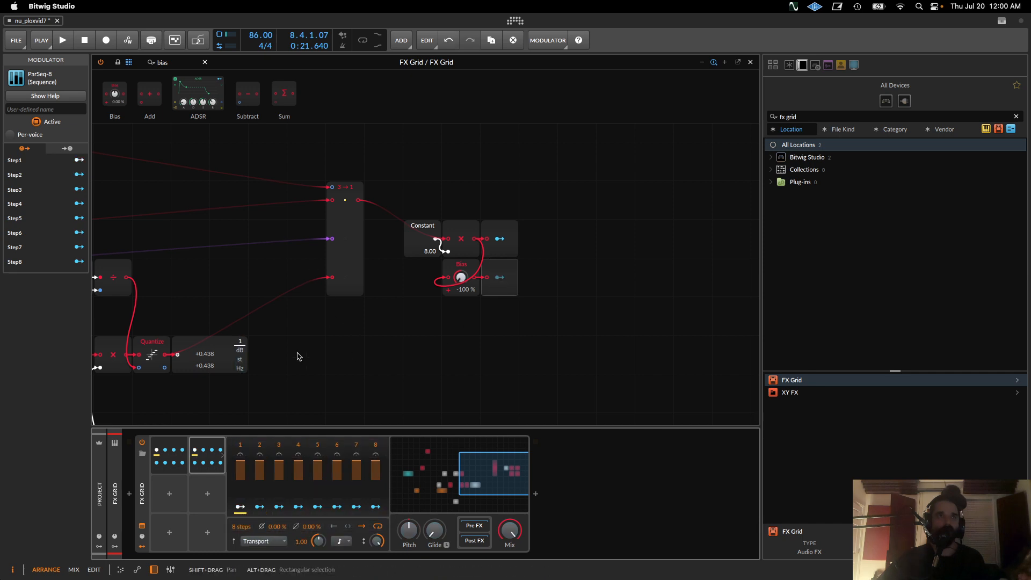
Move the Value module that feeds the Merge next to the output section, just above the 8.00 Constant.
drag(297, 357, 545, 444)
drag(355, 307, 305, 299)
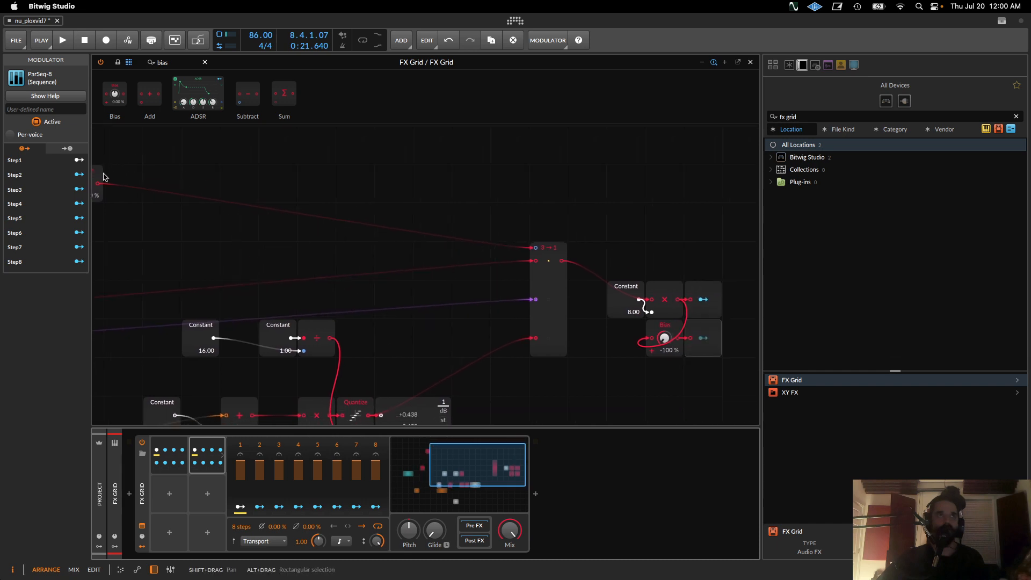
drag(228, 240, 295, 223)
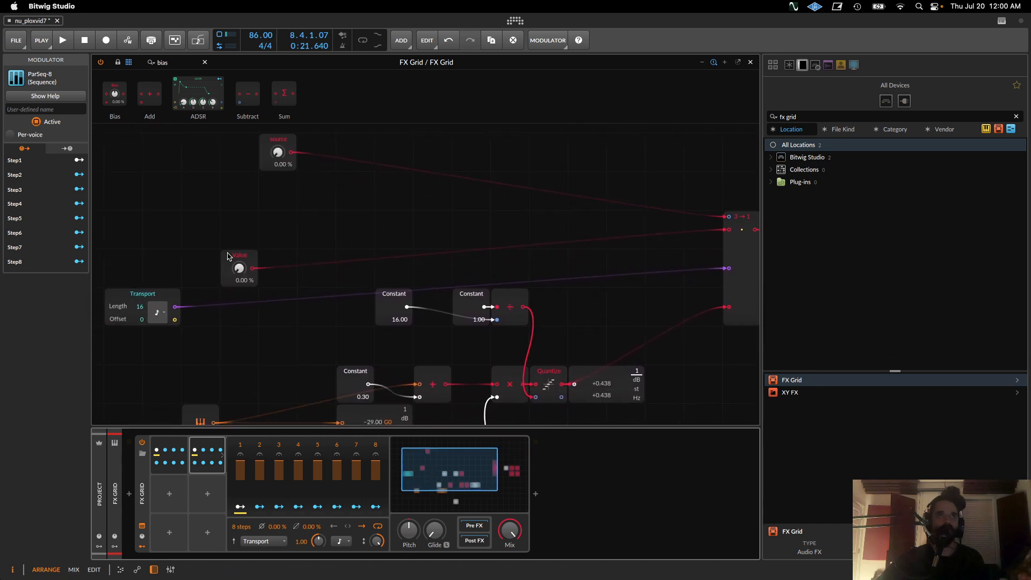
drag(227, 259, 572, 239)
drag(571, 238, 527, 219)
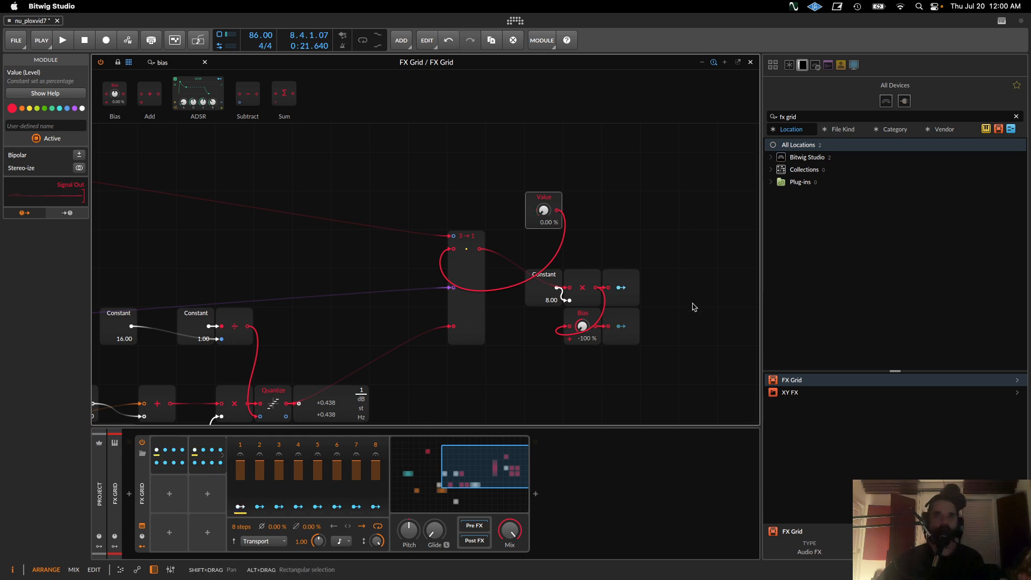
Move both Modulator Out modules together further away from the Multiply and Bias to make room between them.
drag(684, 284, 527, 362)
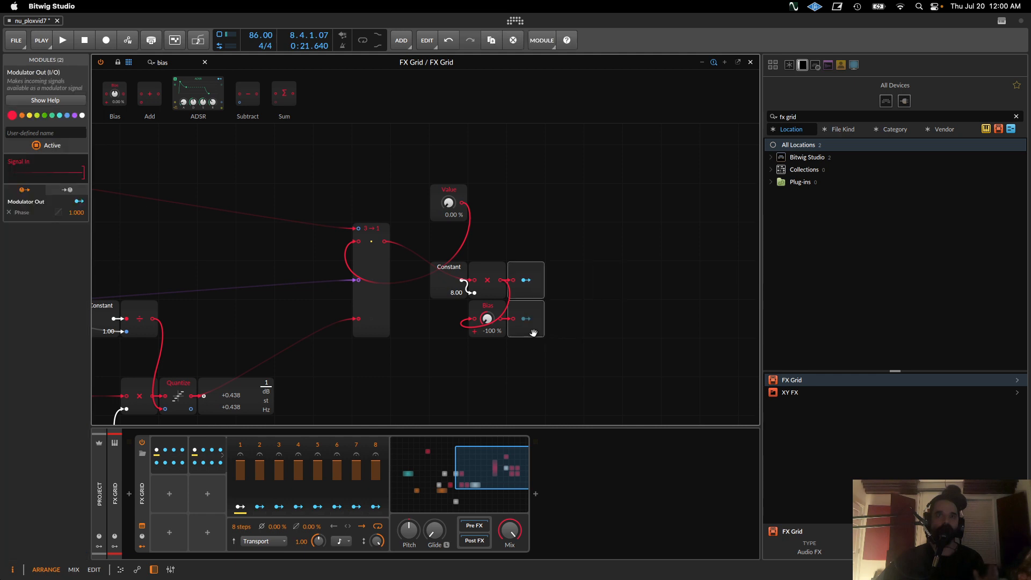
drag(529, 270, 683, 271)
click(572, 274)
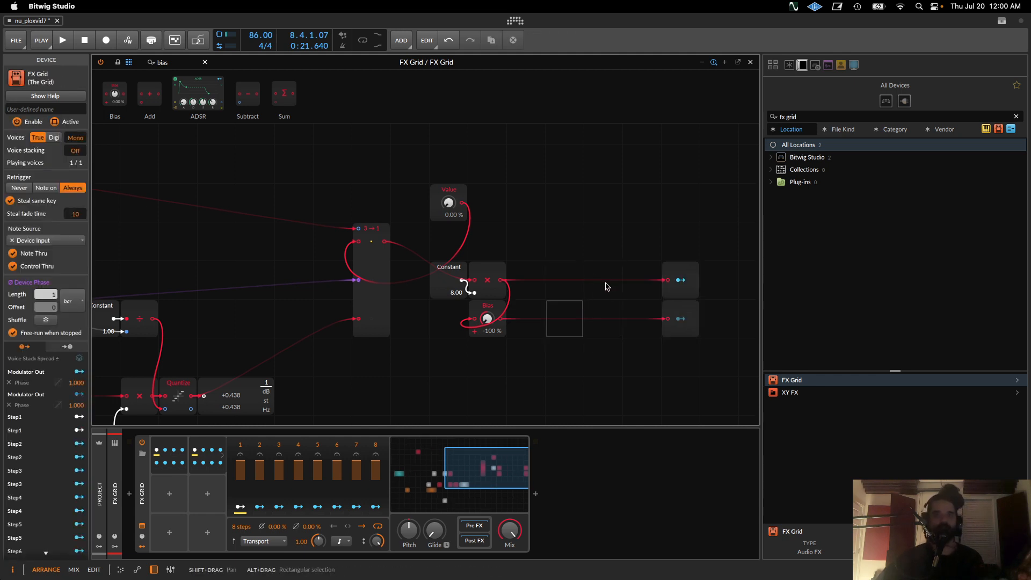
Insert a Select In module directly before the second Modulator Out, with the Bias output feeding its second signal input.
click(205, 63)
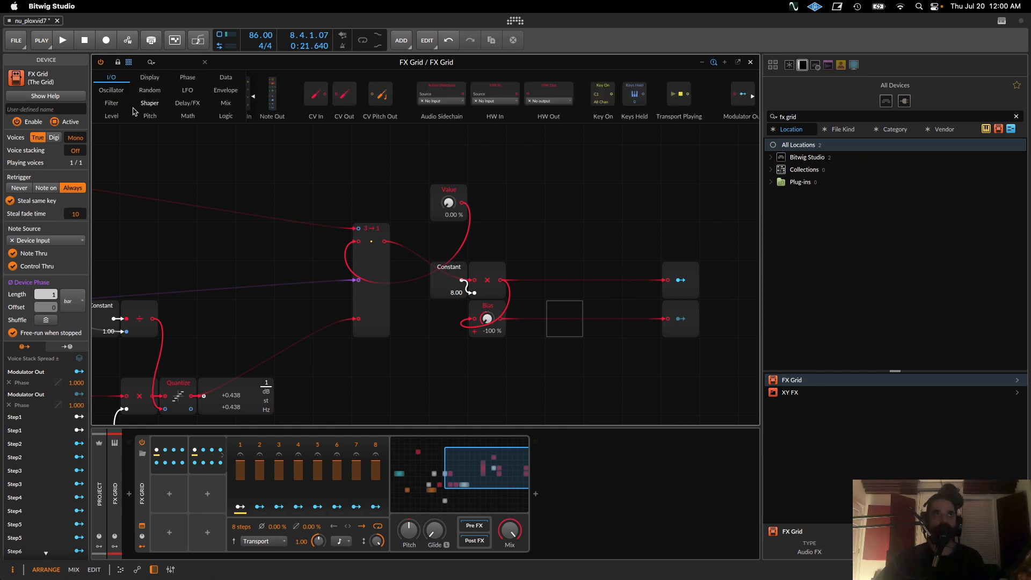
click(224, 103)
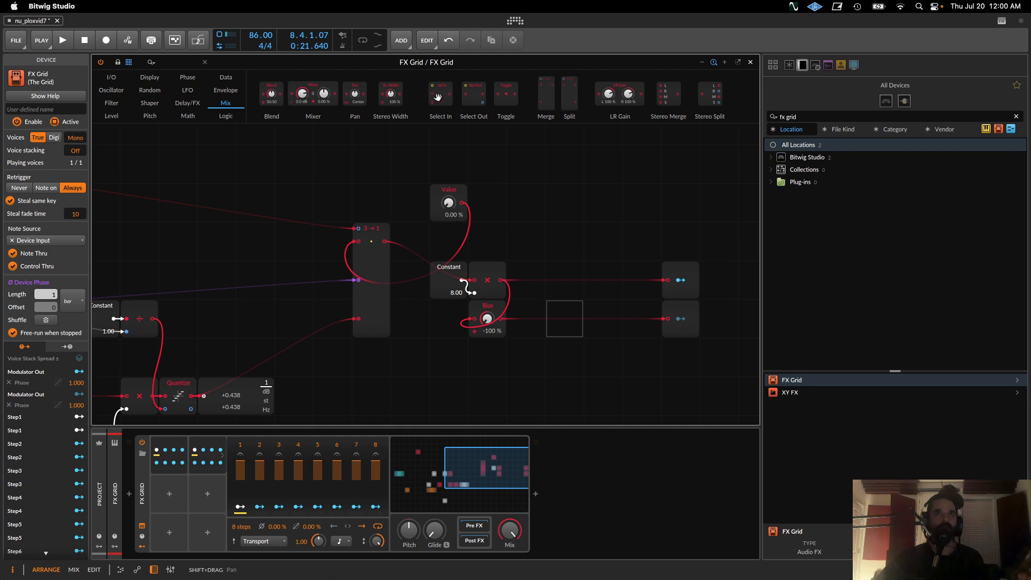
drag(440, 95, 628, 332)
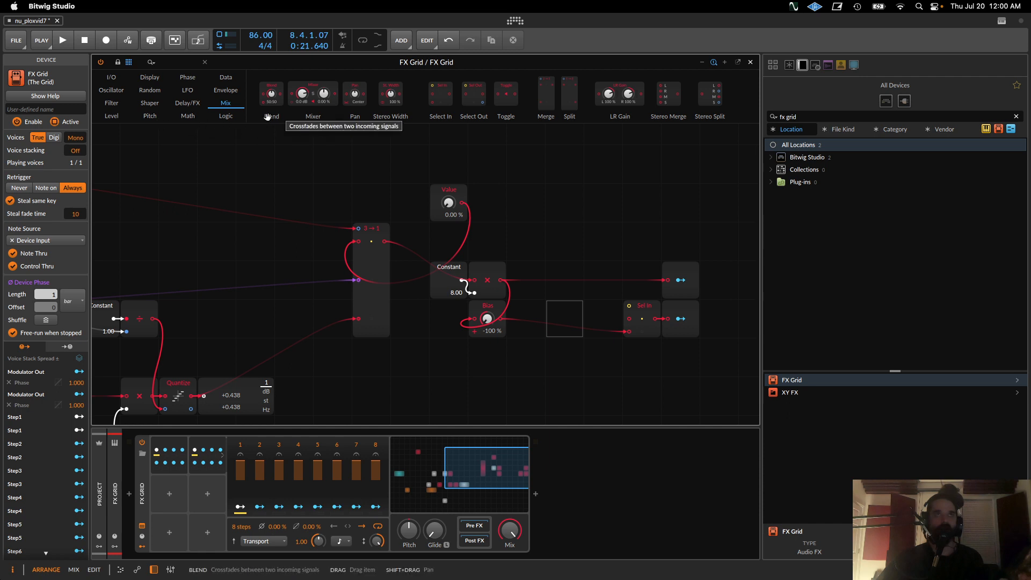
Add a ≥ comparator fed by the Bias and a 0.00 Constant, and wire its output to the Select In's selector input.
click(225, 116)
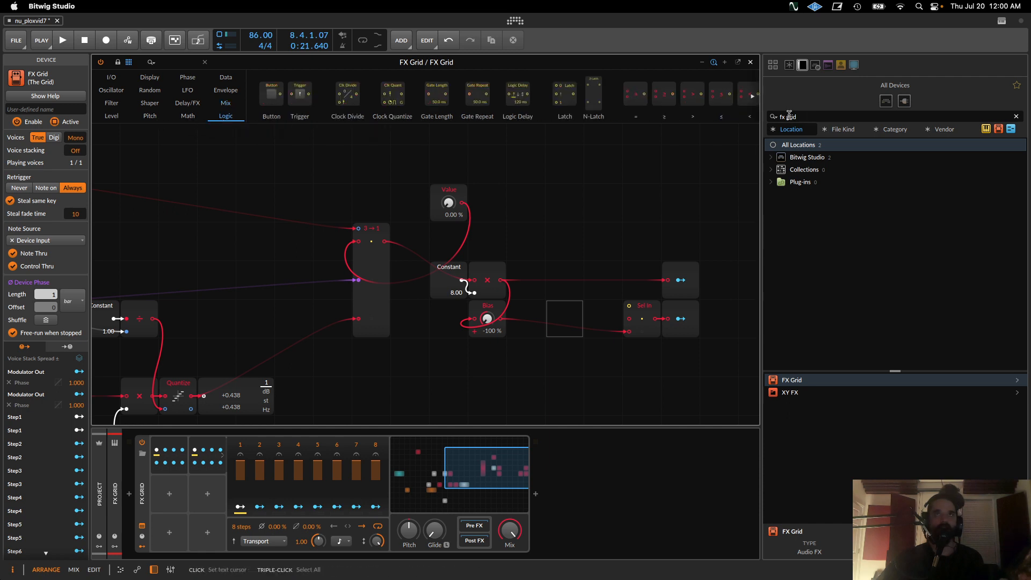
drag(664, 96, 551, 314)
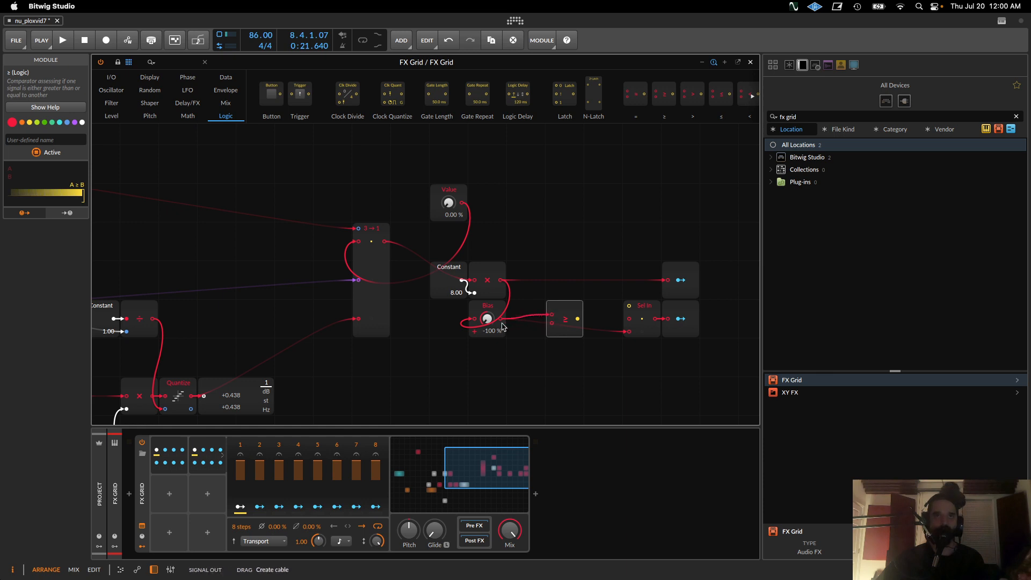
click(187, 116)
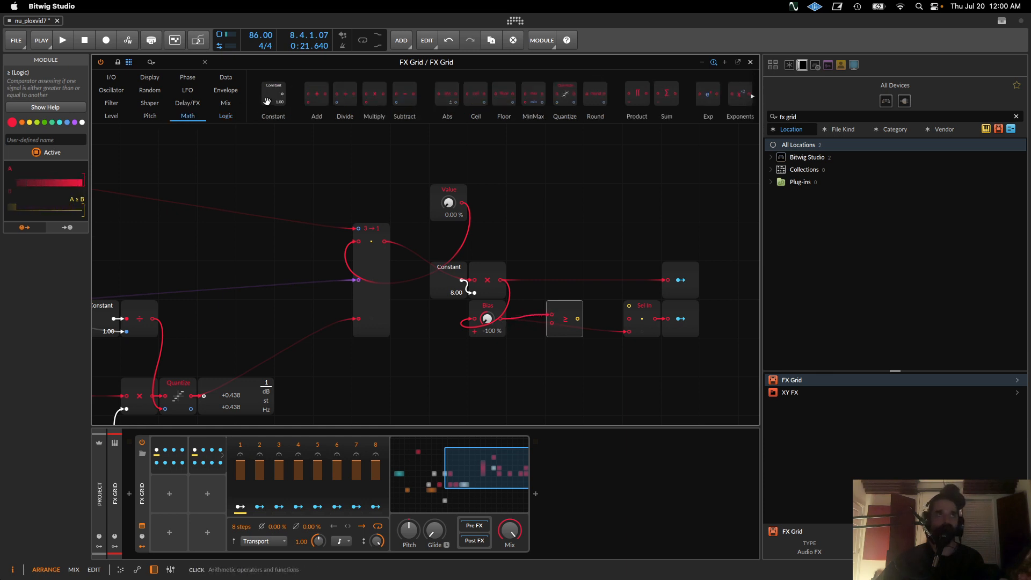
drag(274, 94, 625, 310)
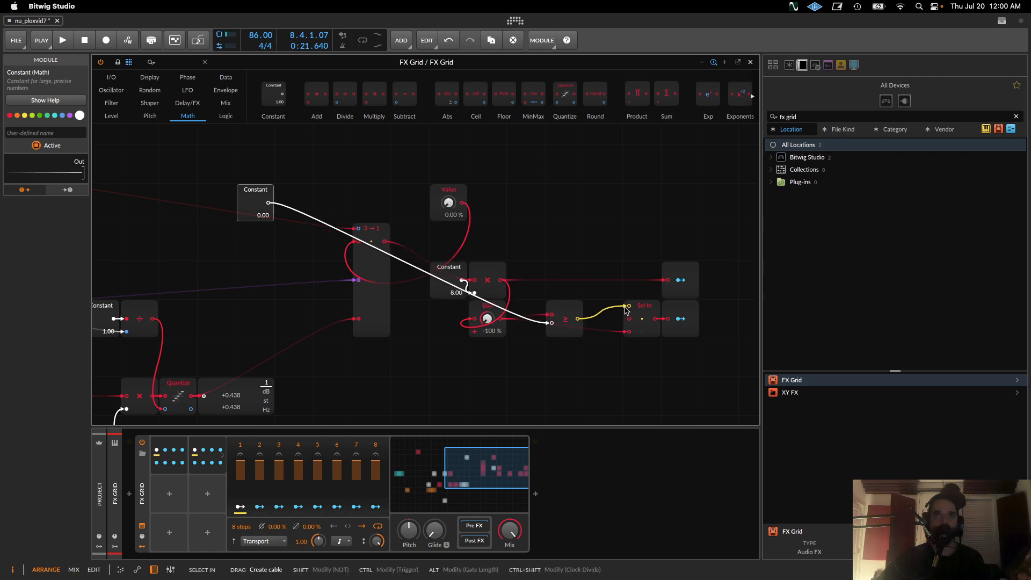
Duplicate the Bias, ≥, Select In and Modulator Out chain below the original and feed the new Bias from the first Bias.
click(668, 328)
shift+click(644, 327)
shift+click(565, 308)
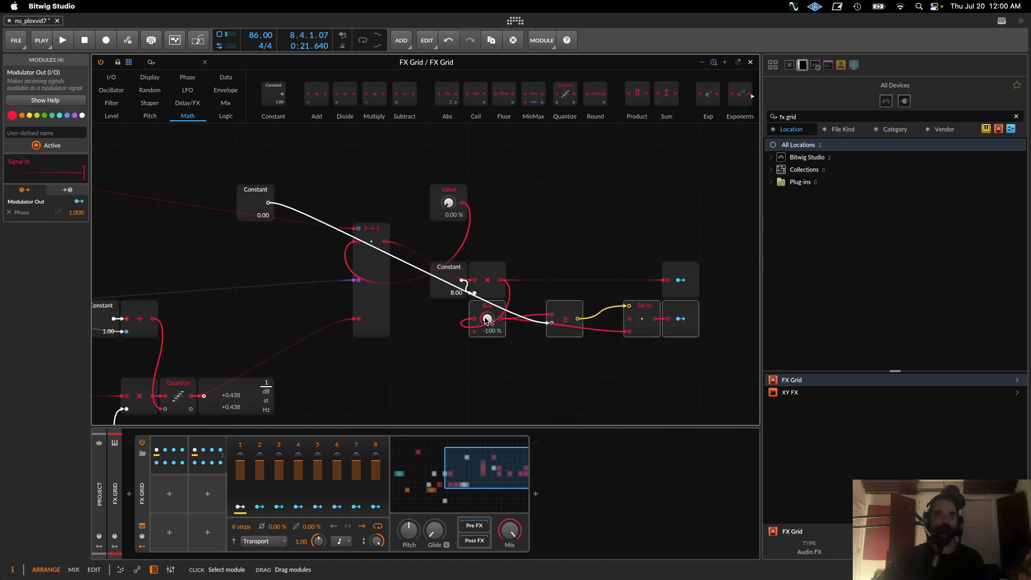
shift+click(486, 308)
key(super+d)
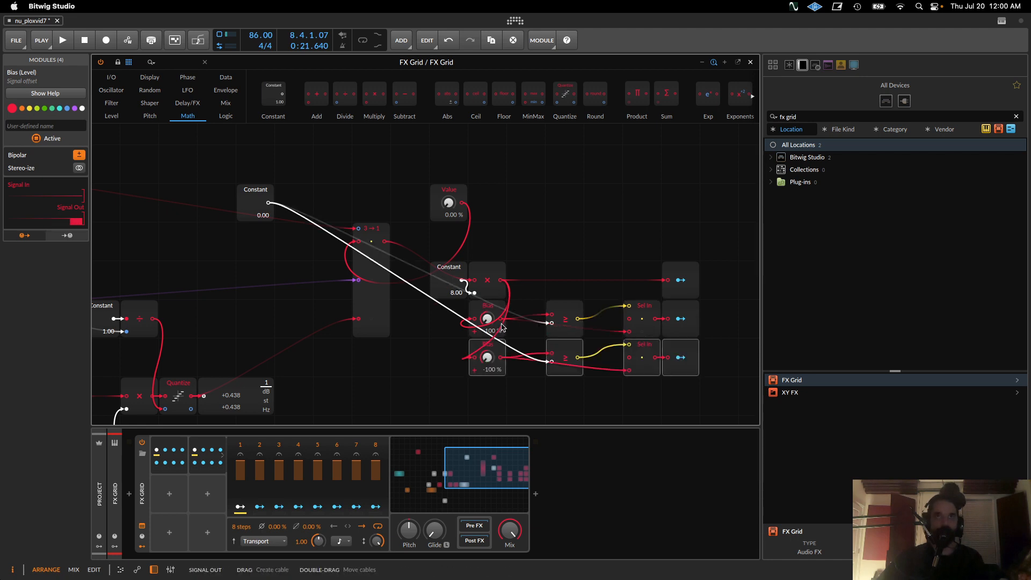
Collapse the second ParSeq-8's expanded view and sweep the Value knob to test stepping through both sequencers, ending at 27.5 %.
click(208, 445)
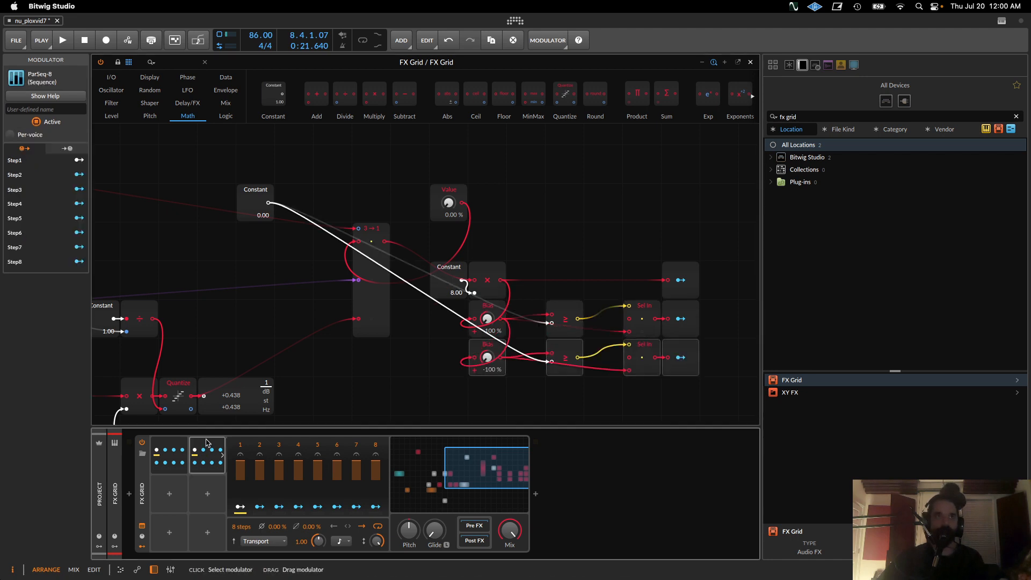
click(207, 445)
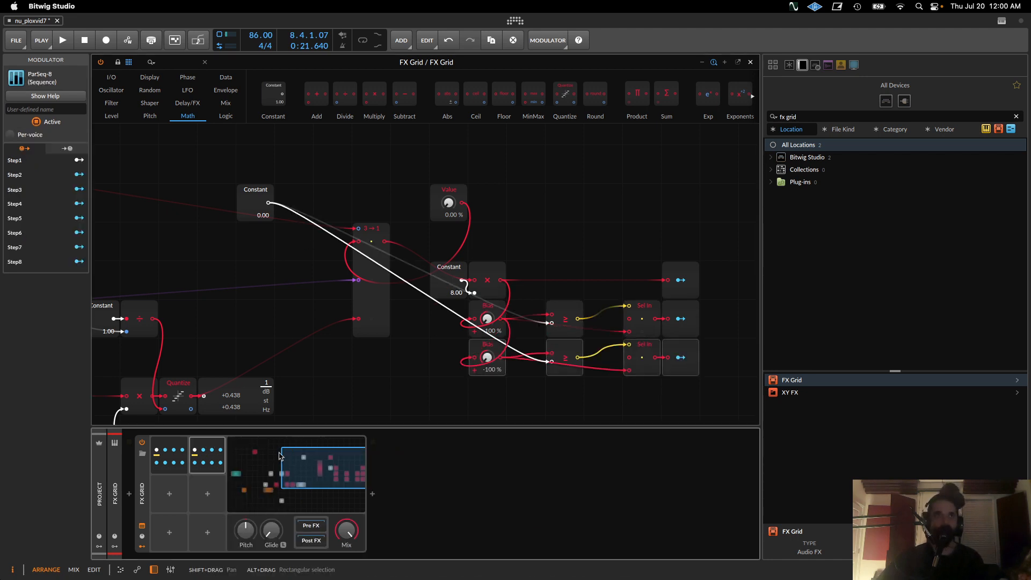
drag(440, 205, 448, 214)
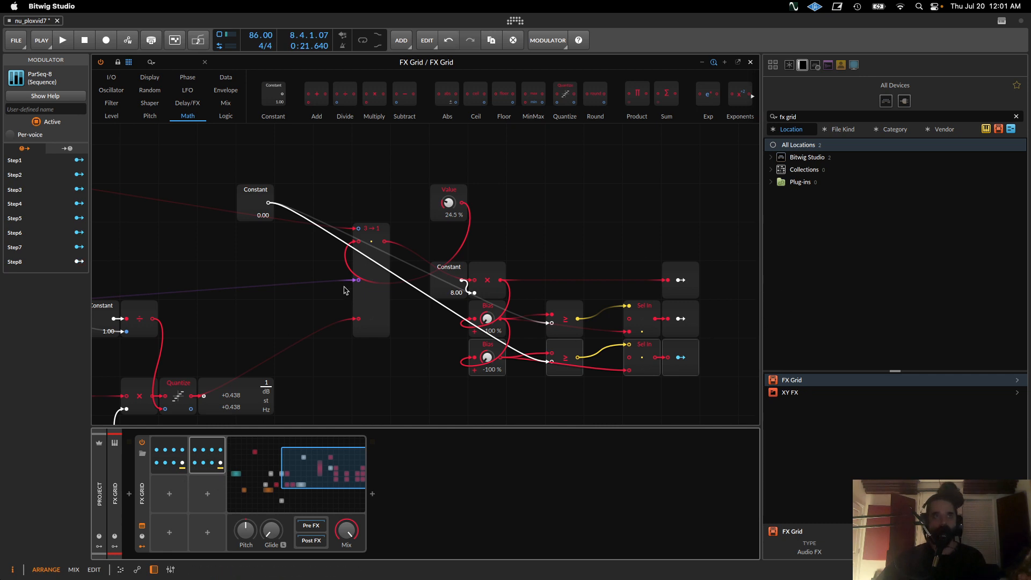
drag(449, 203, 449, 204)
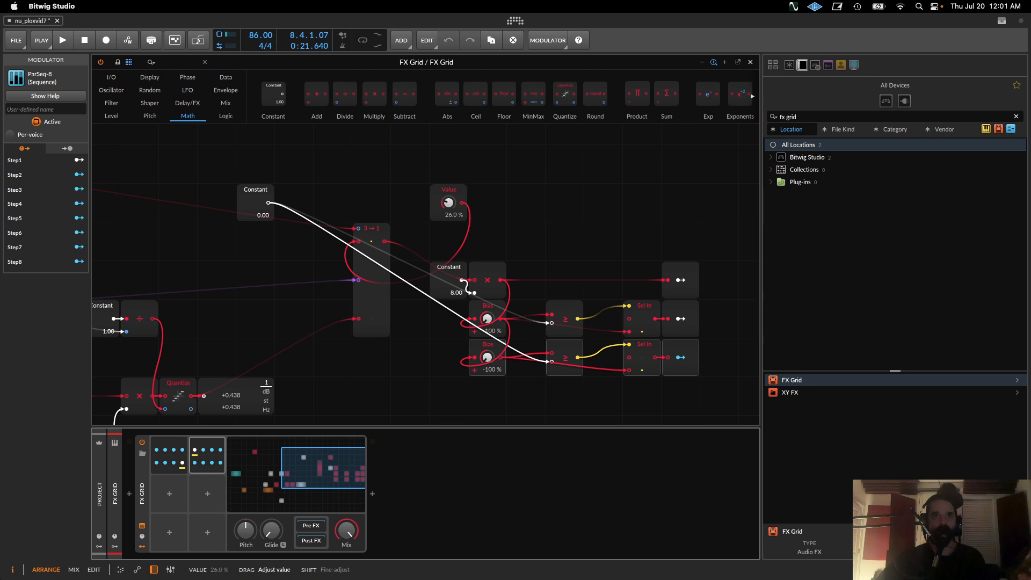
Close the FX Grid editor, reopen it briefly to review the patch, and return to the arrangement.
drag(653, 392, 601, 371)
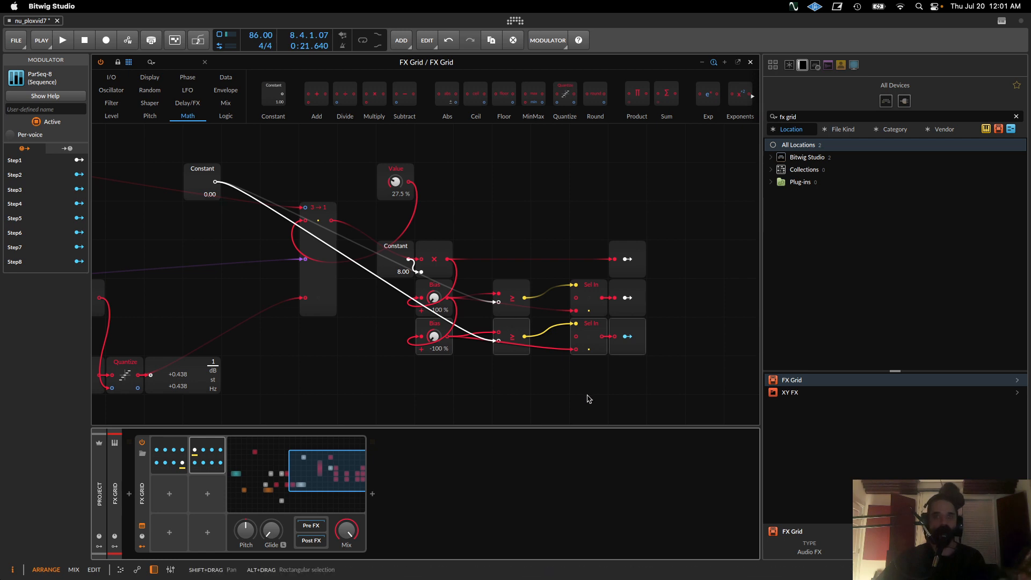
click(750, 62)
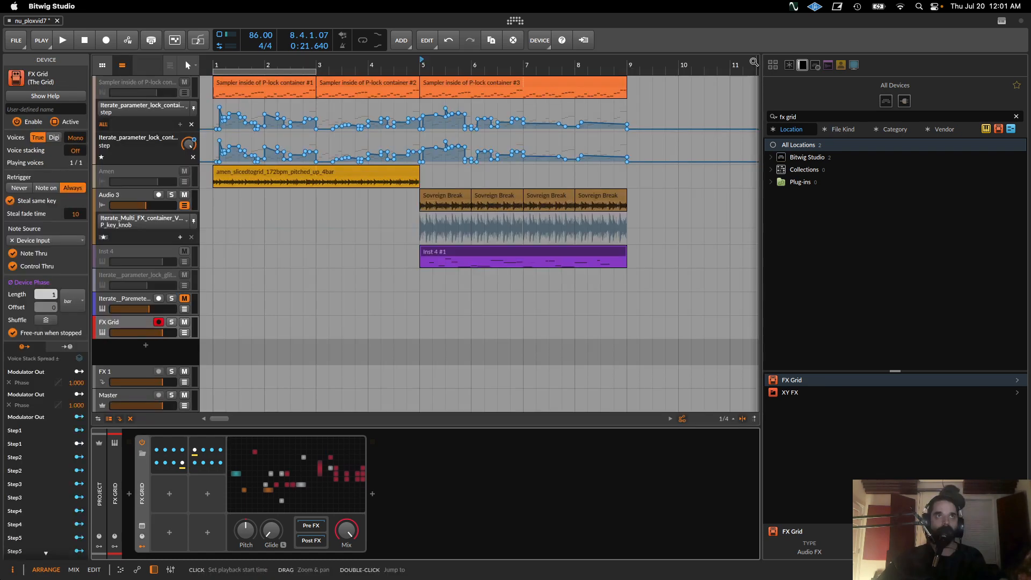
click(287, 467)
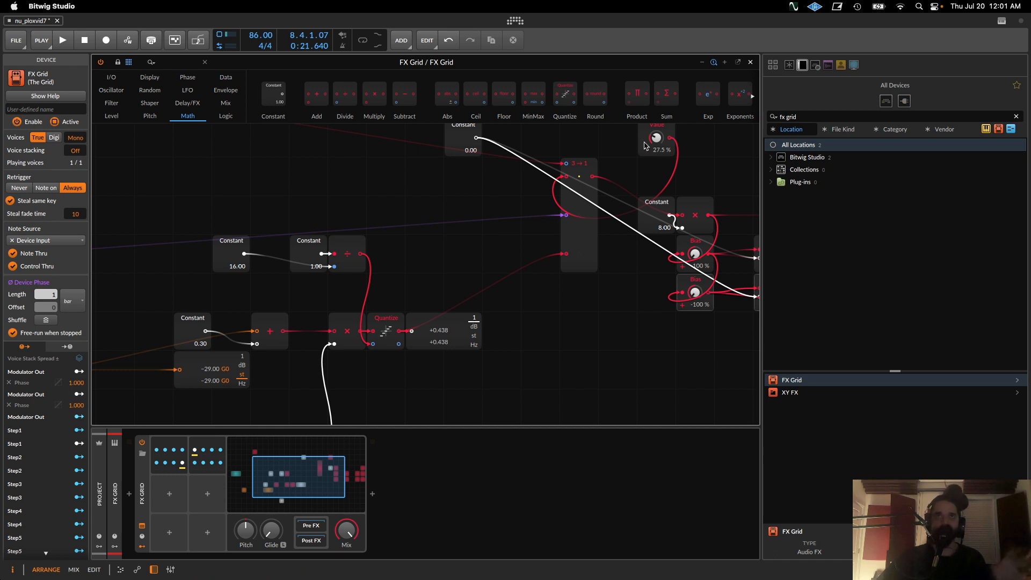
click(750, 62)
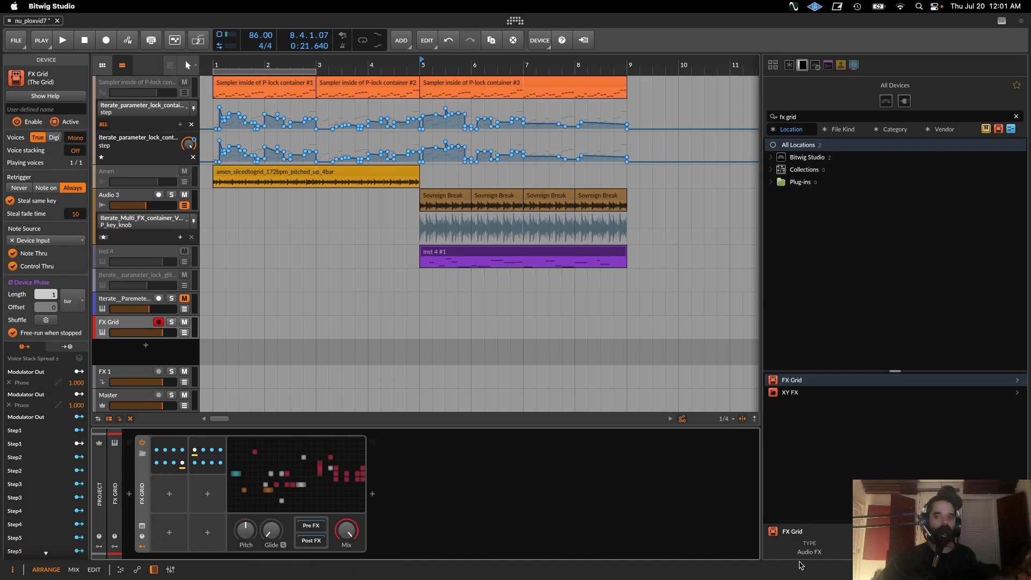